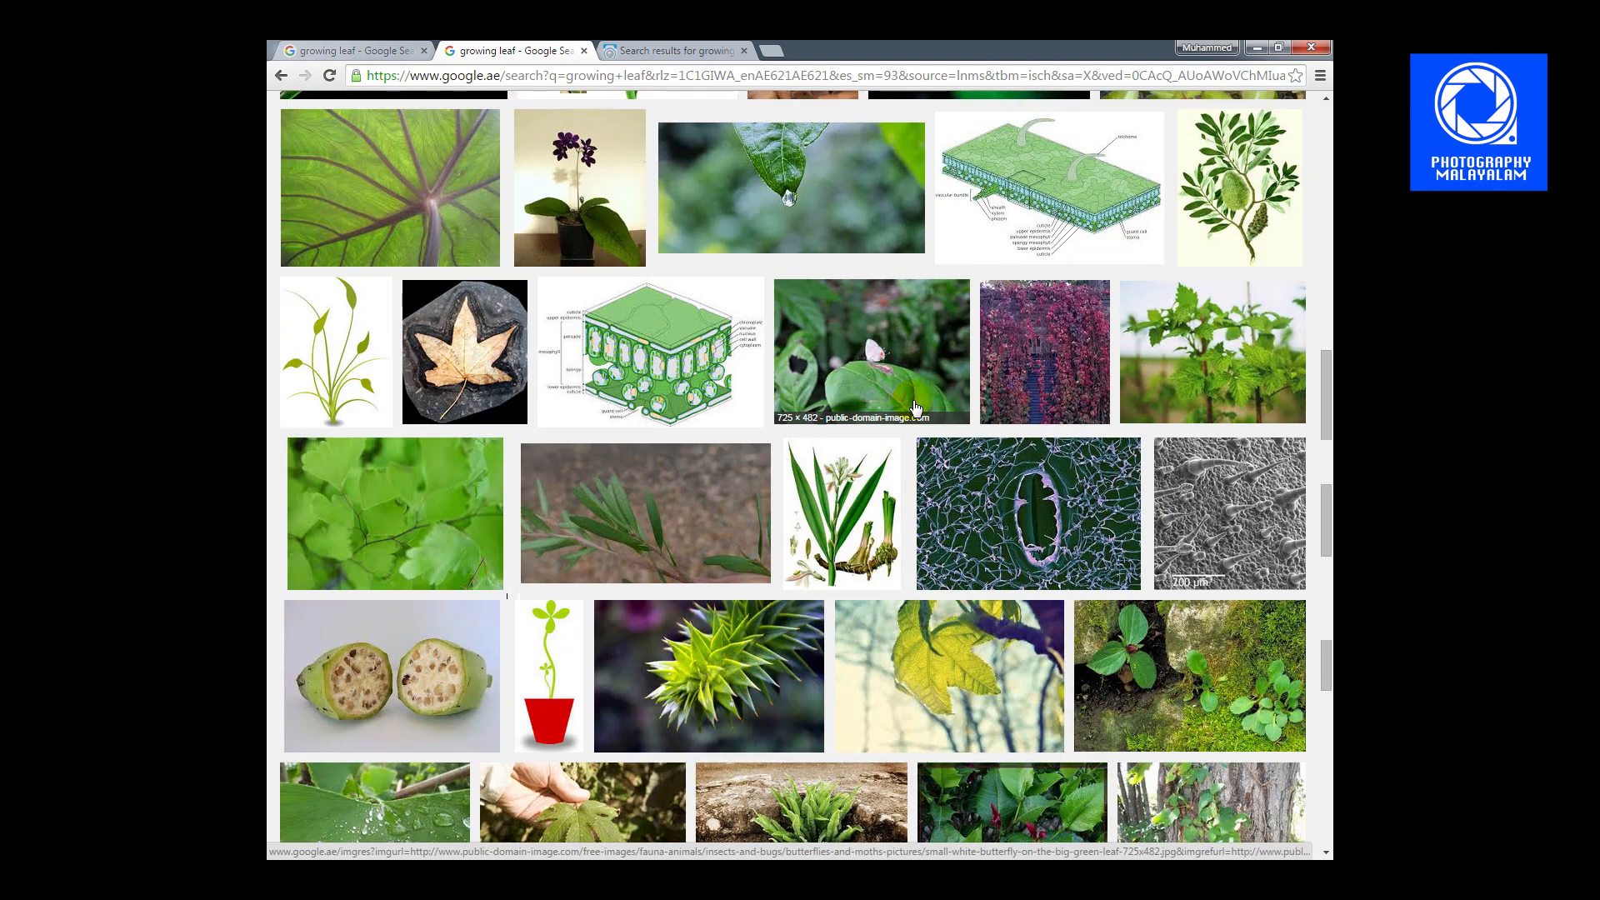
# Find the picture of green-leaved plants among mossy rocks in the image results, open it and save it to the computer.
pyautogui.scroll(-3, 914, 407)
pyautogui.scroll(1, 914, 407)
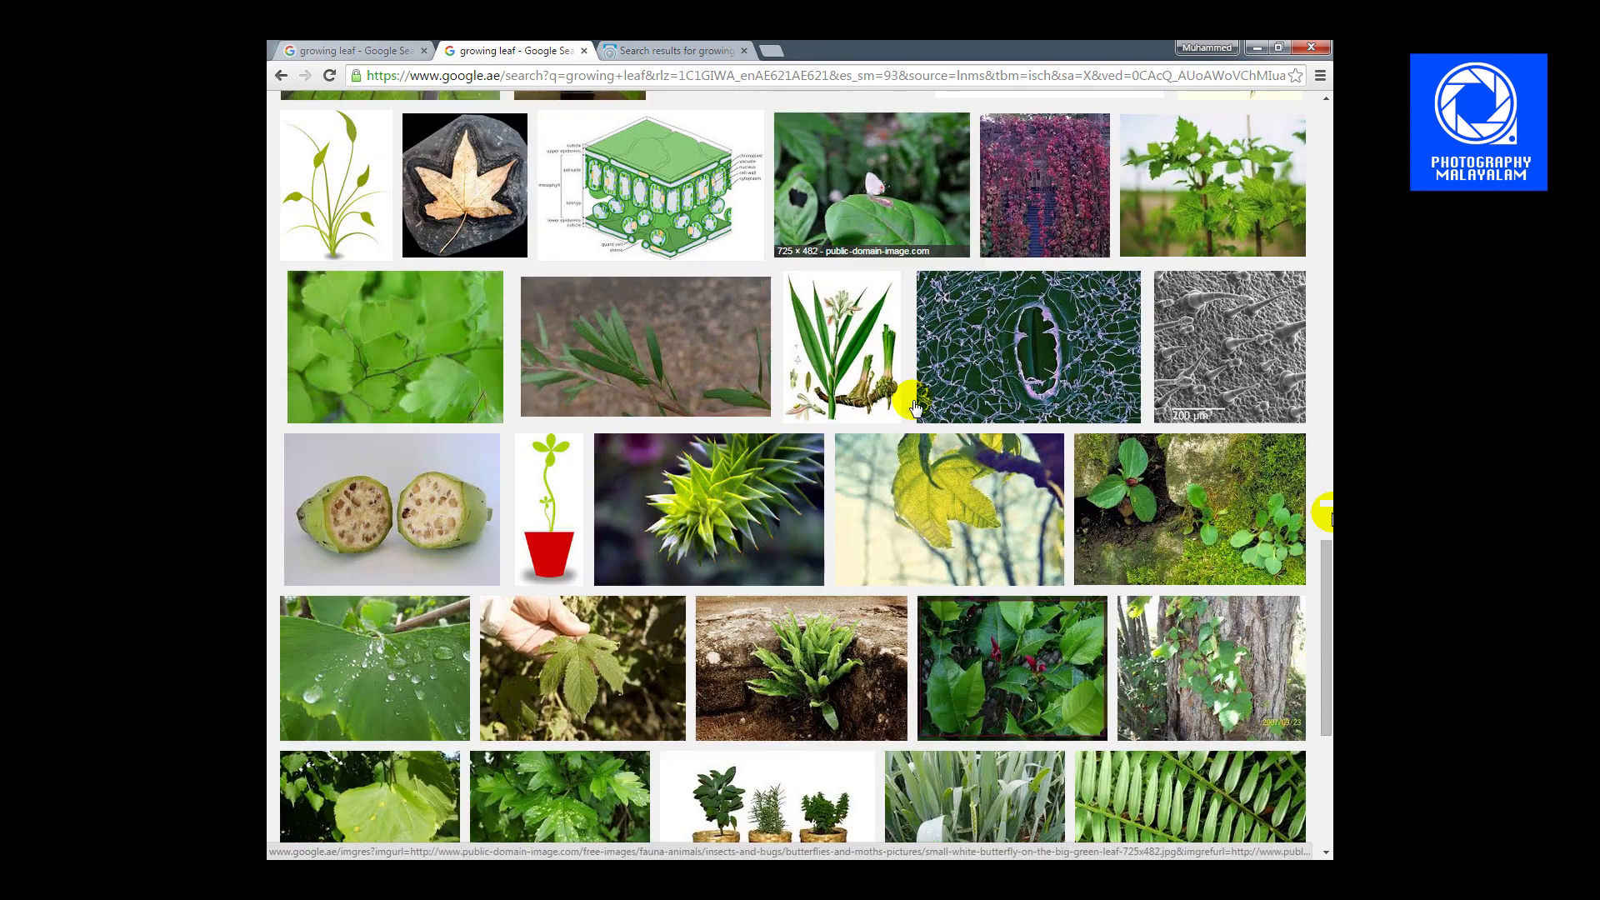
pyautogui.click(1147, 419)
pyautogui.click(1013, 460)
pyautogui.rightClick(662, 344)
pyautogui.click(708, 356)
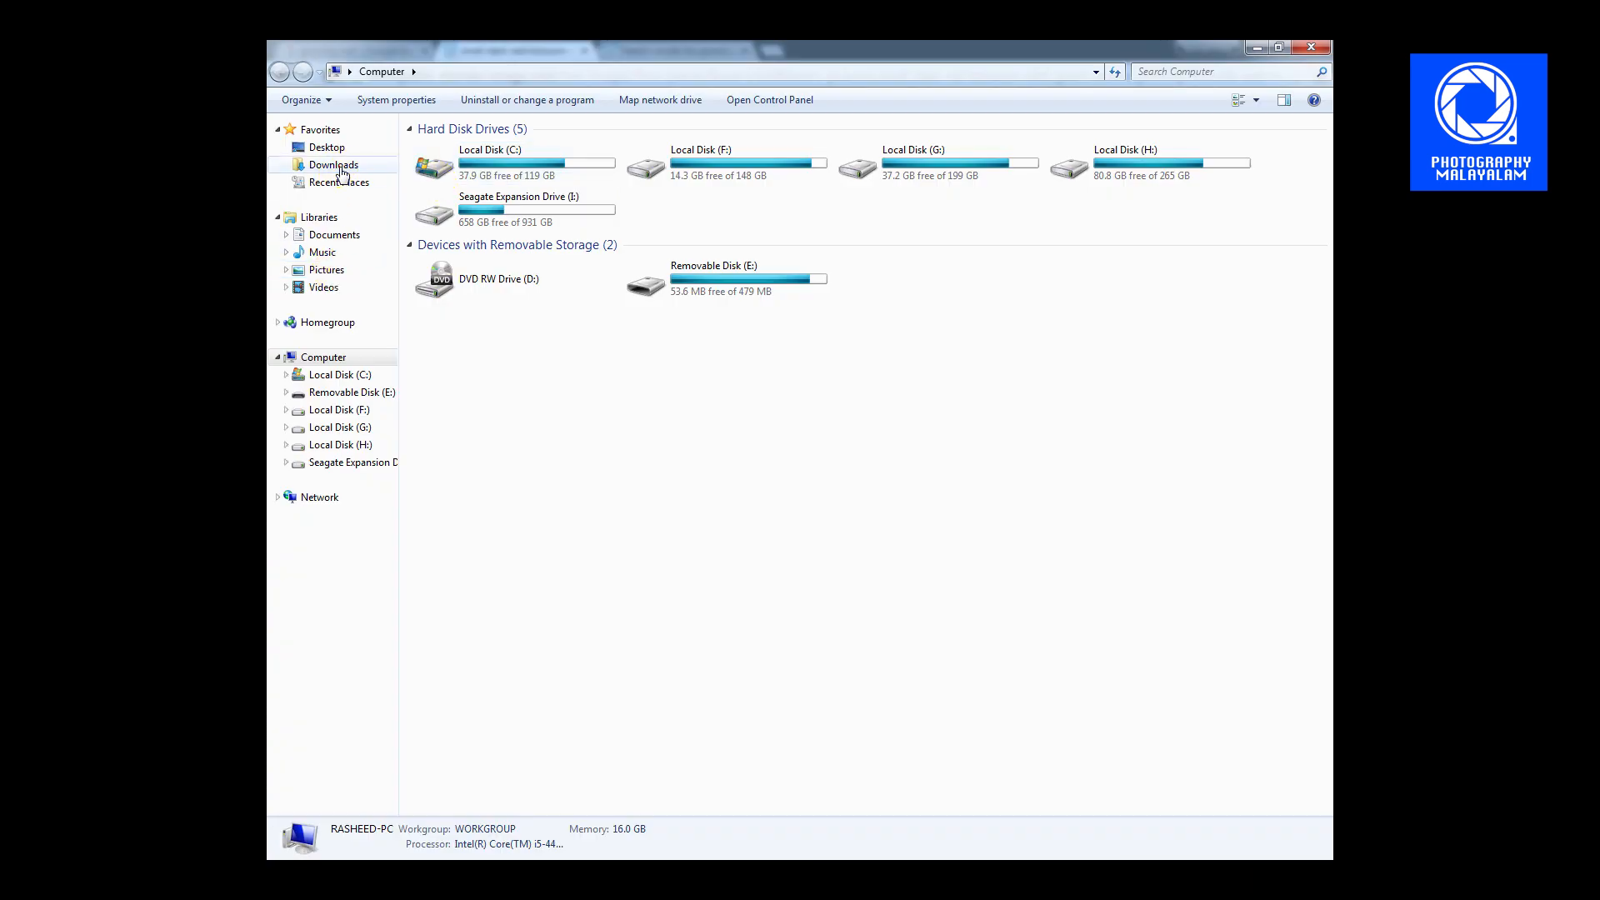
# Open the downloaded small-dark-red-blossom picture from the Downloads folder in Adobe Photoshop CS6.
pyautogui.click(333, 165)
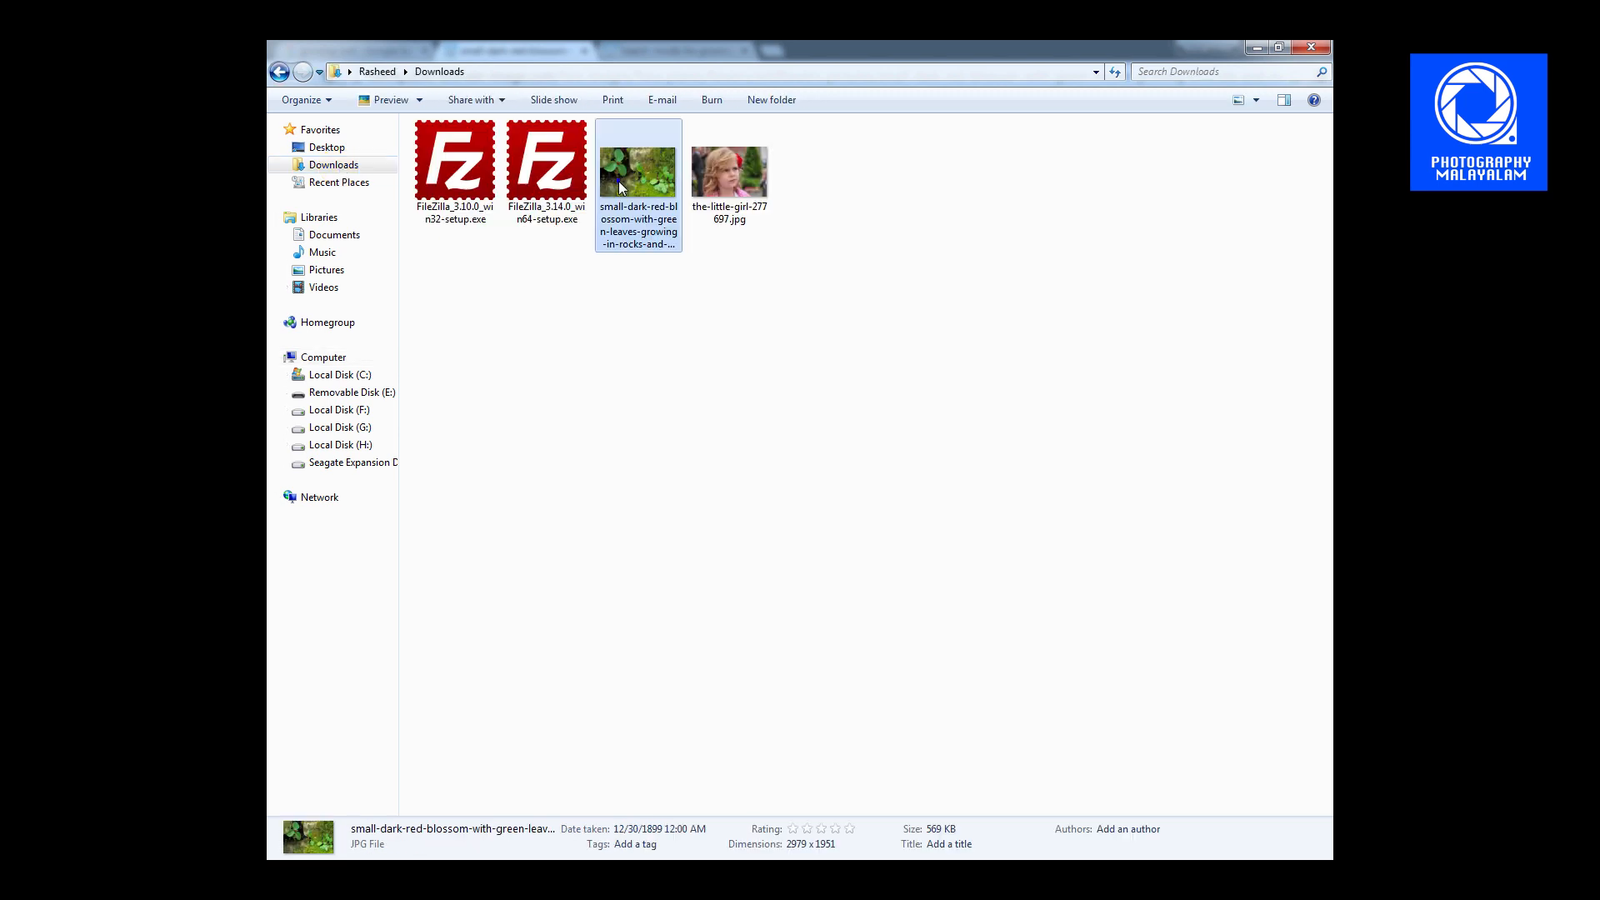
pyautogui.rightClick(618, 182)
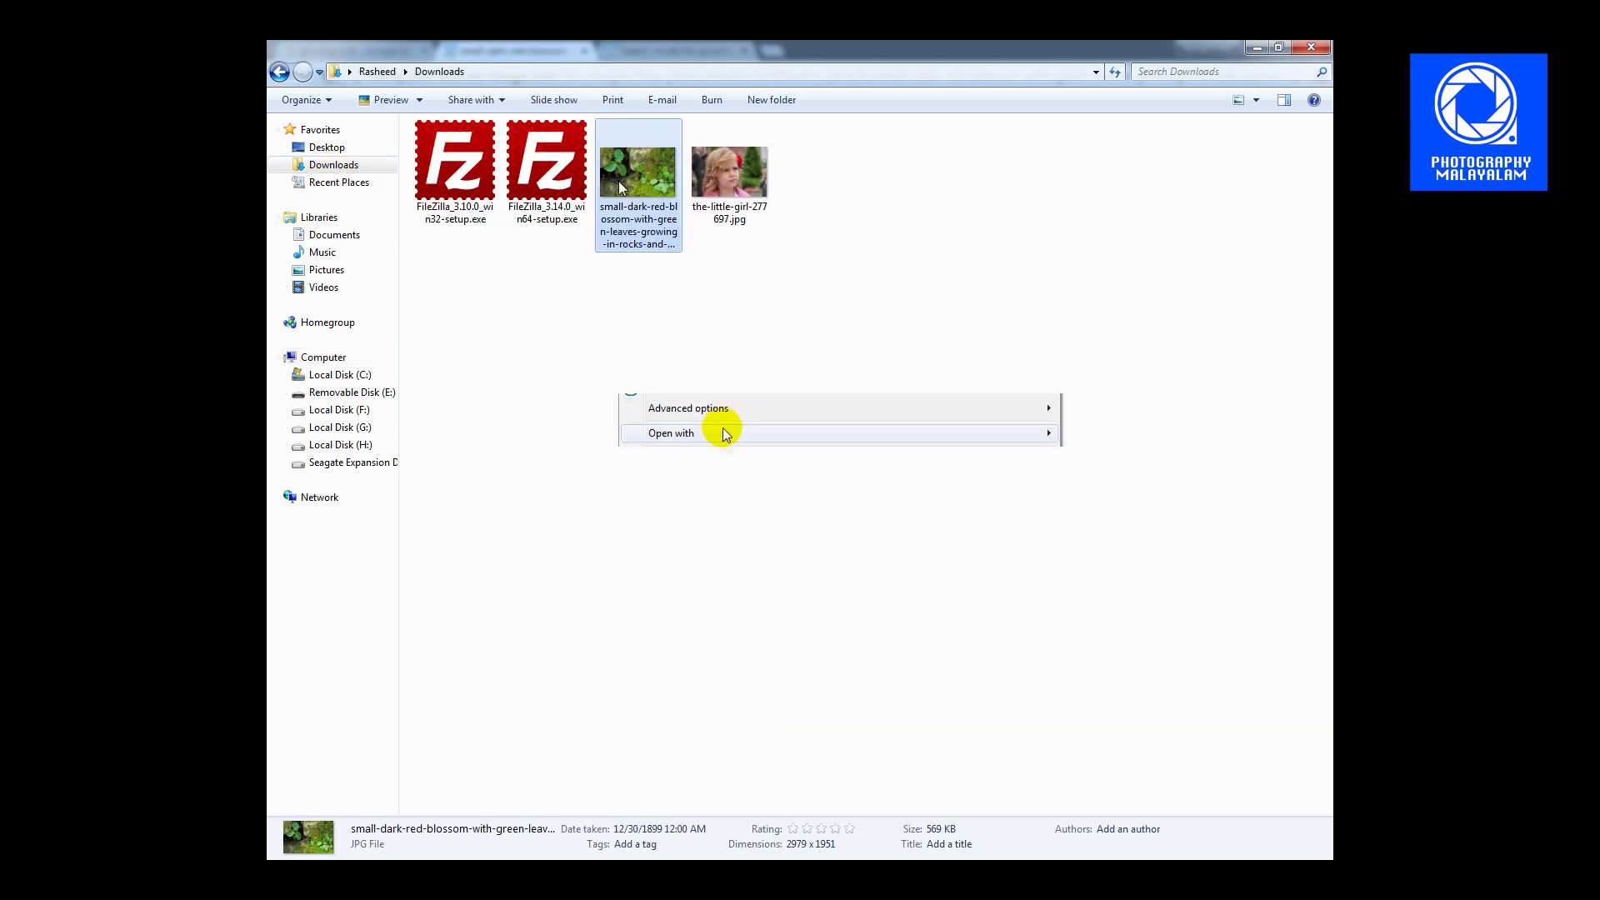
pyautogui.click(723, 432)
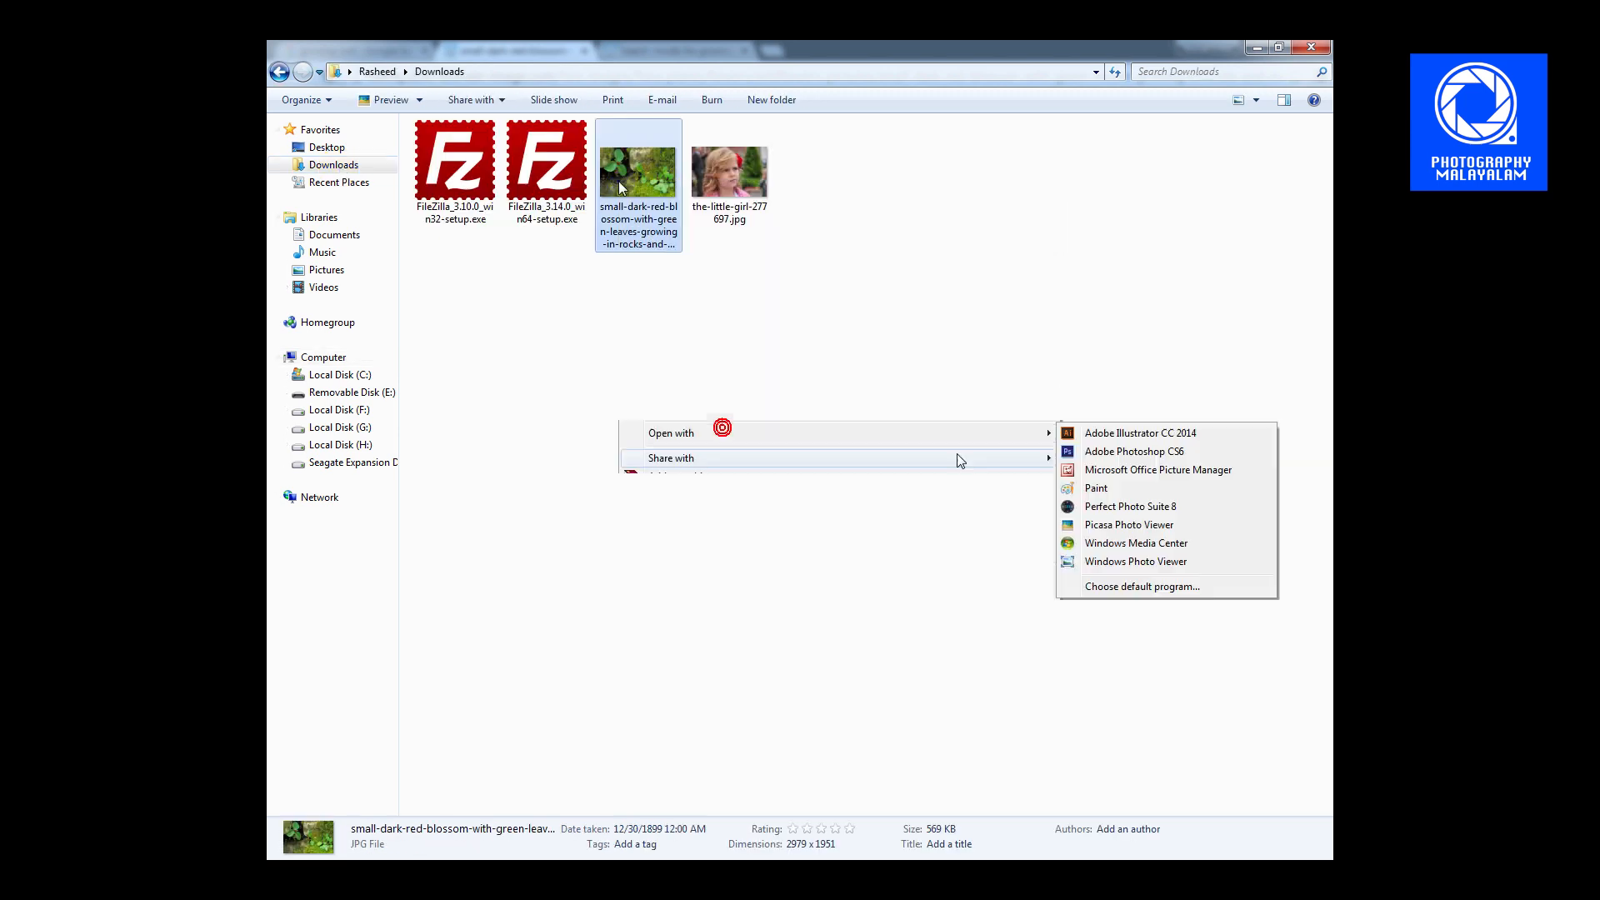
pyautogui.click(1110, 452)
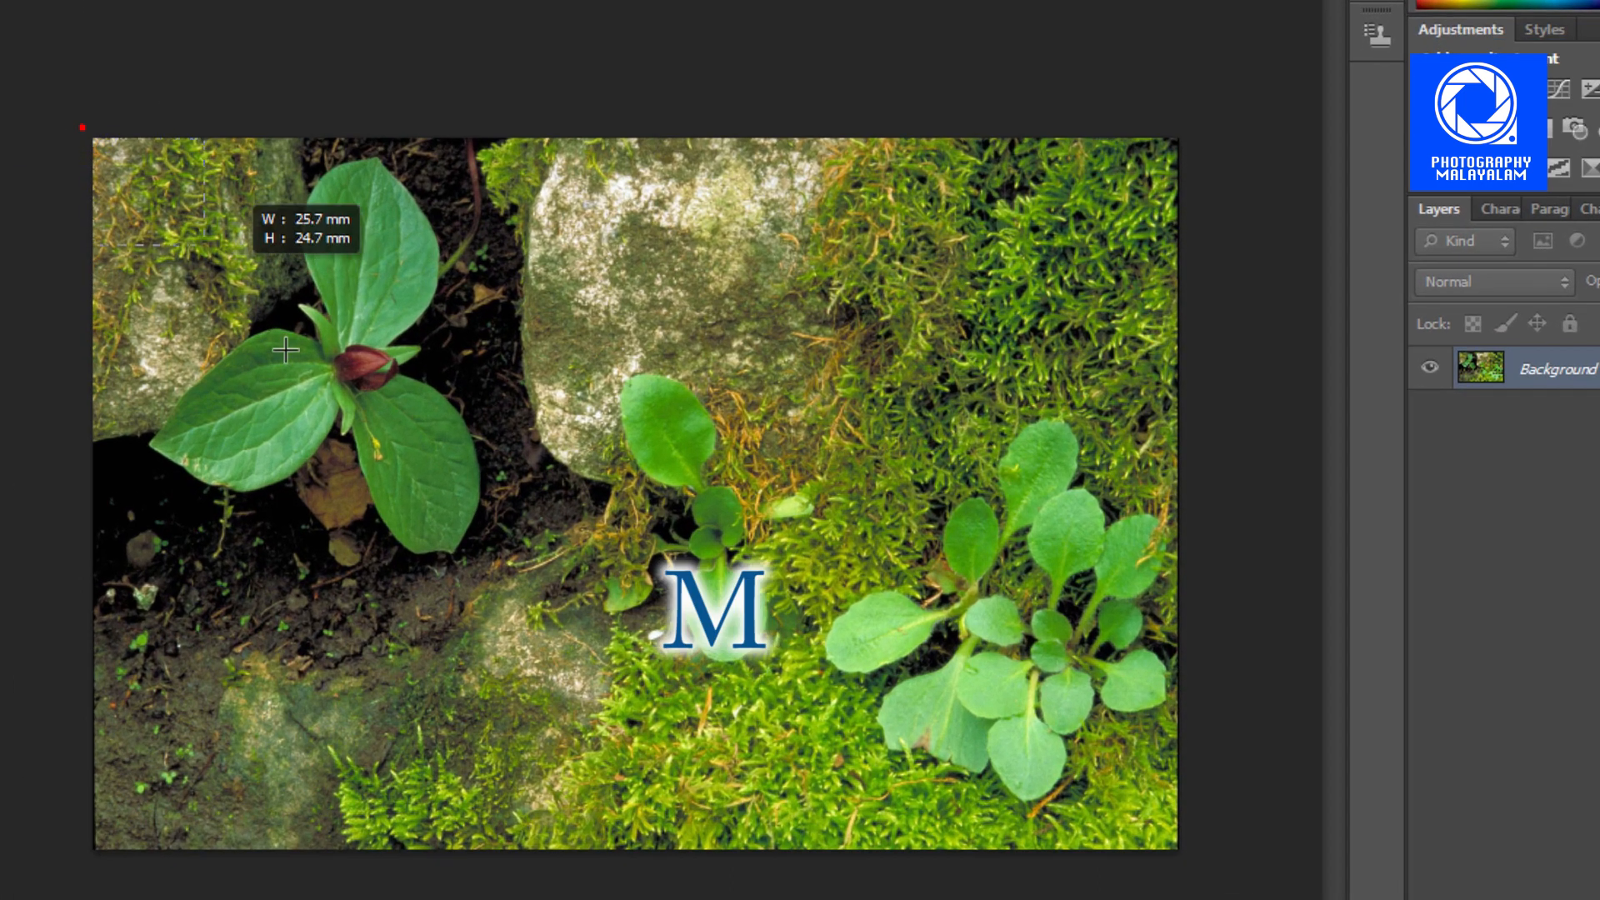
# Crop the picture to a full-height square selection that keeps the three-leaf plant and the small plant beside it.
pyautogui.moveTo(285, 350); pyautogui.dragTo(772, 899)
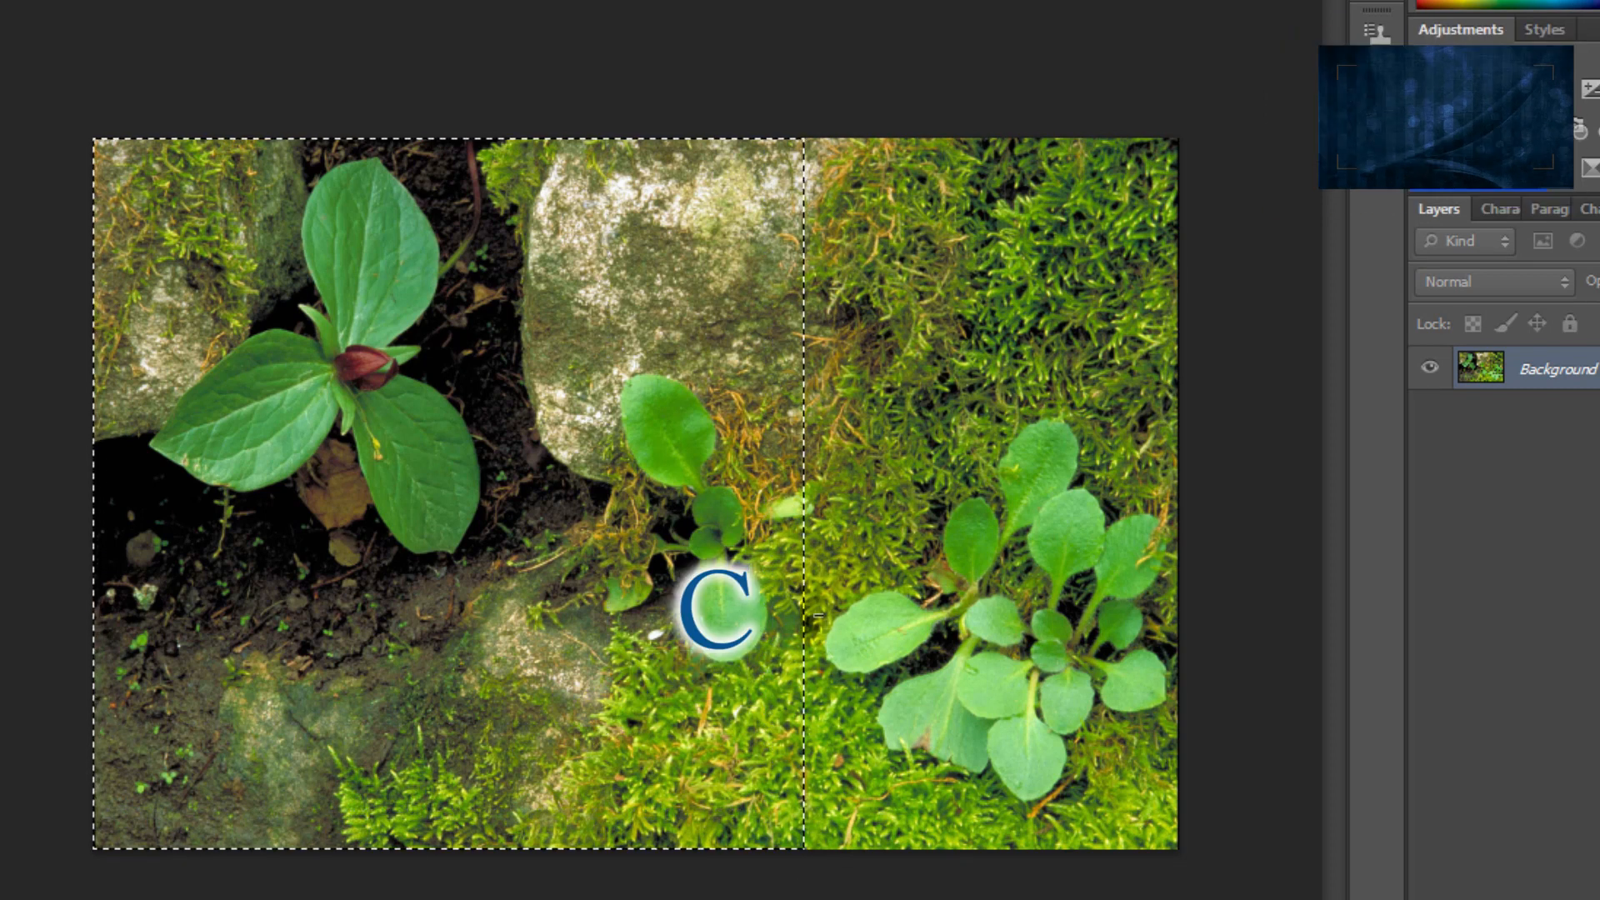
pyautogui.press('c')
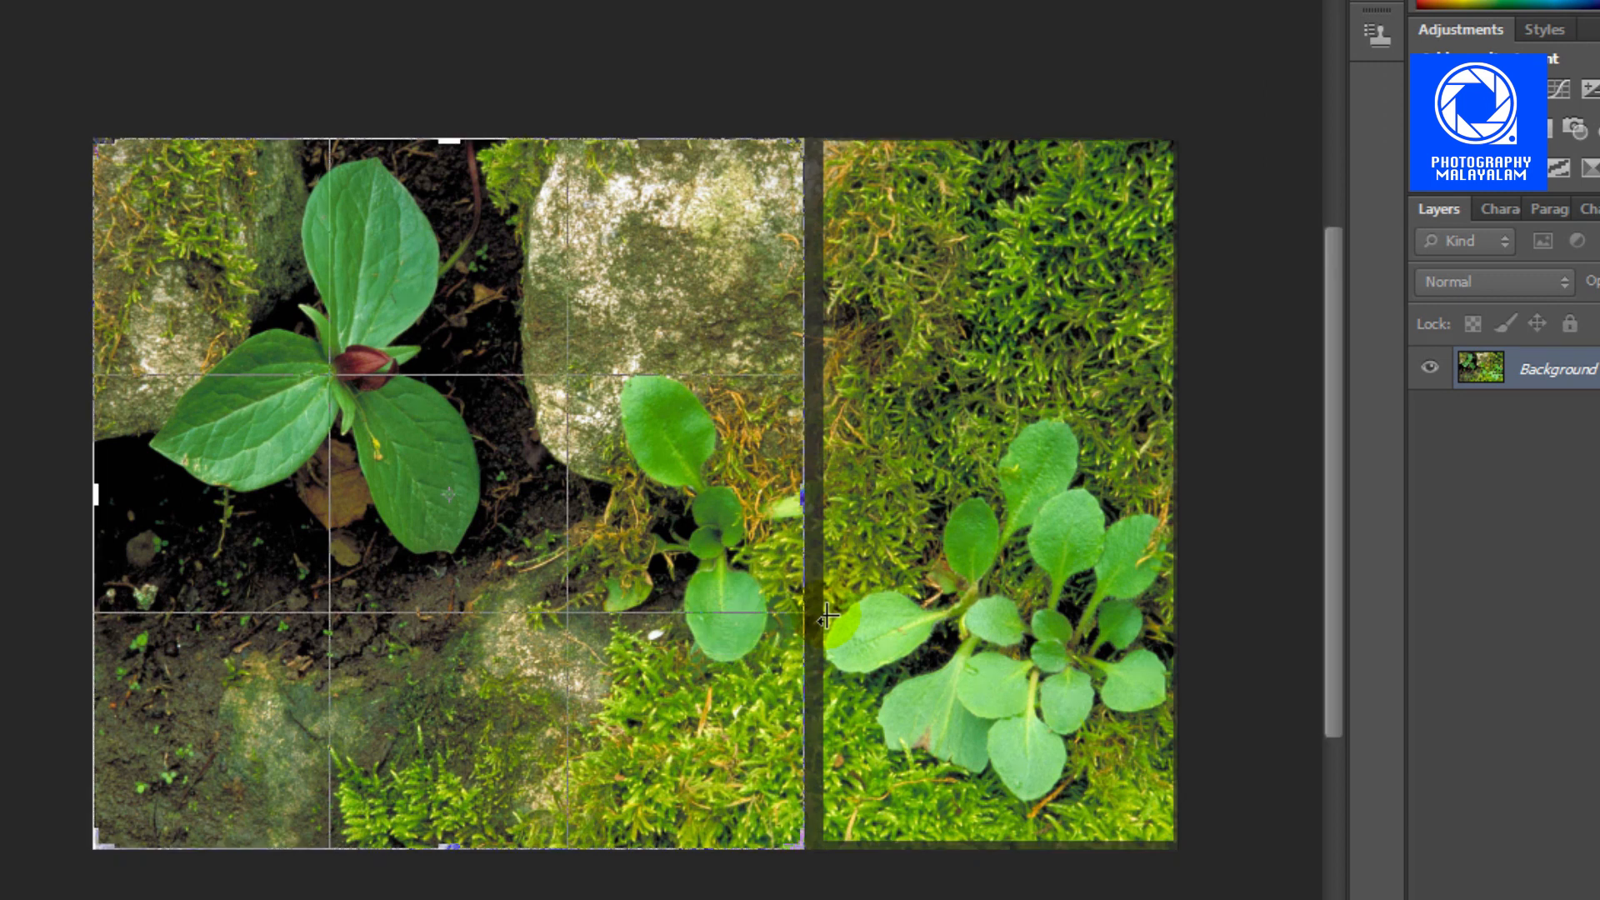
pyautogui.press('Return')
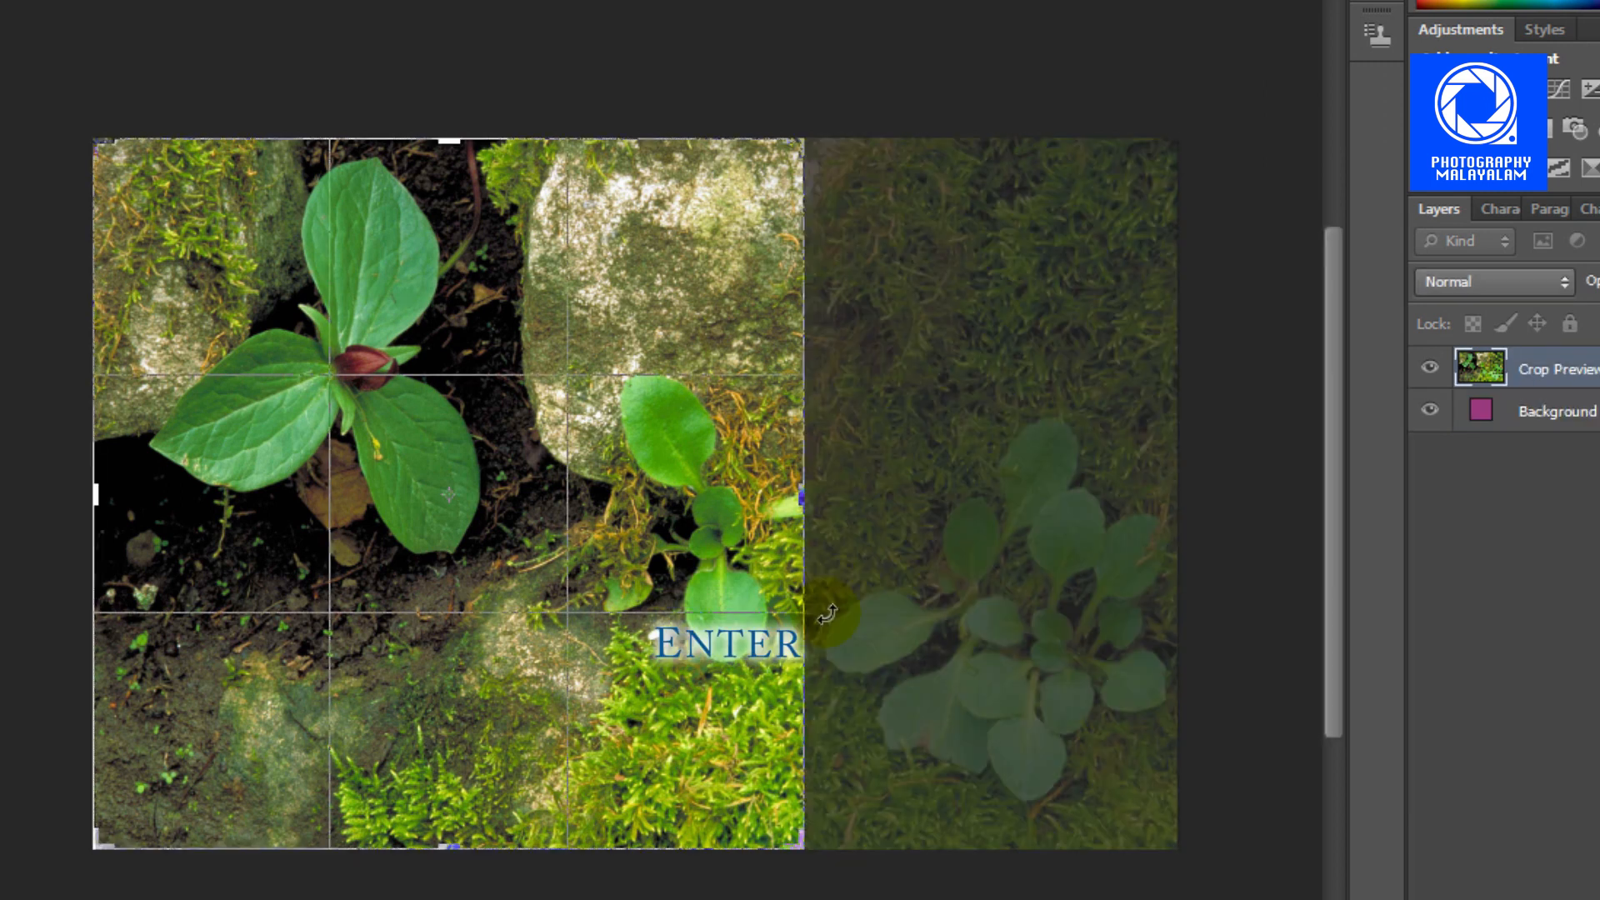
pyautogui.press('Return')
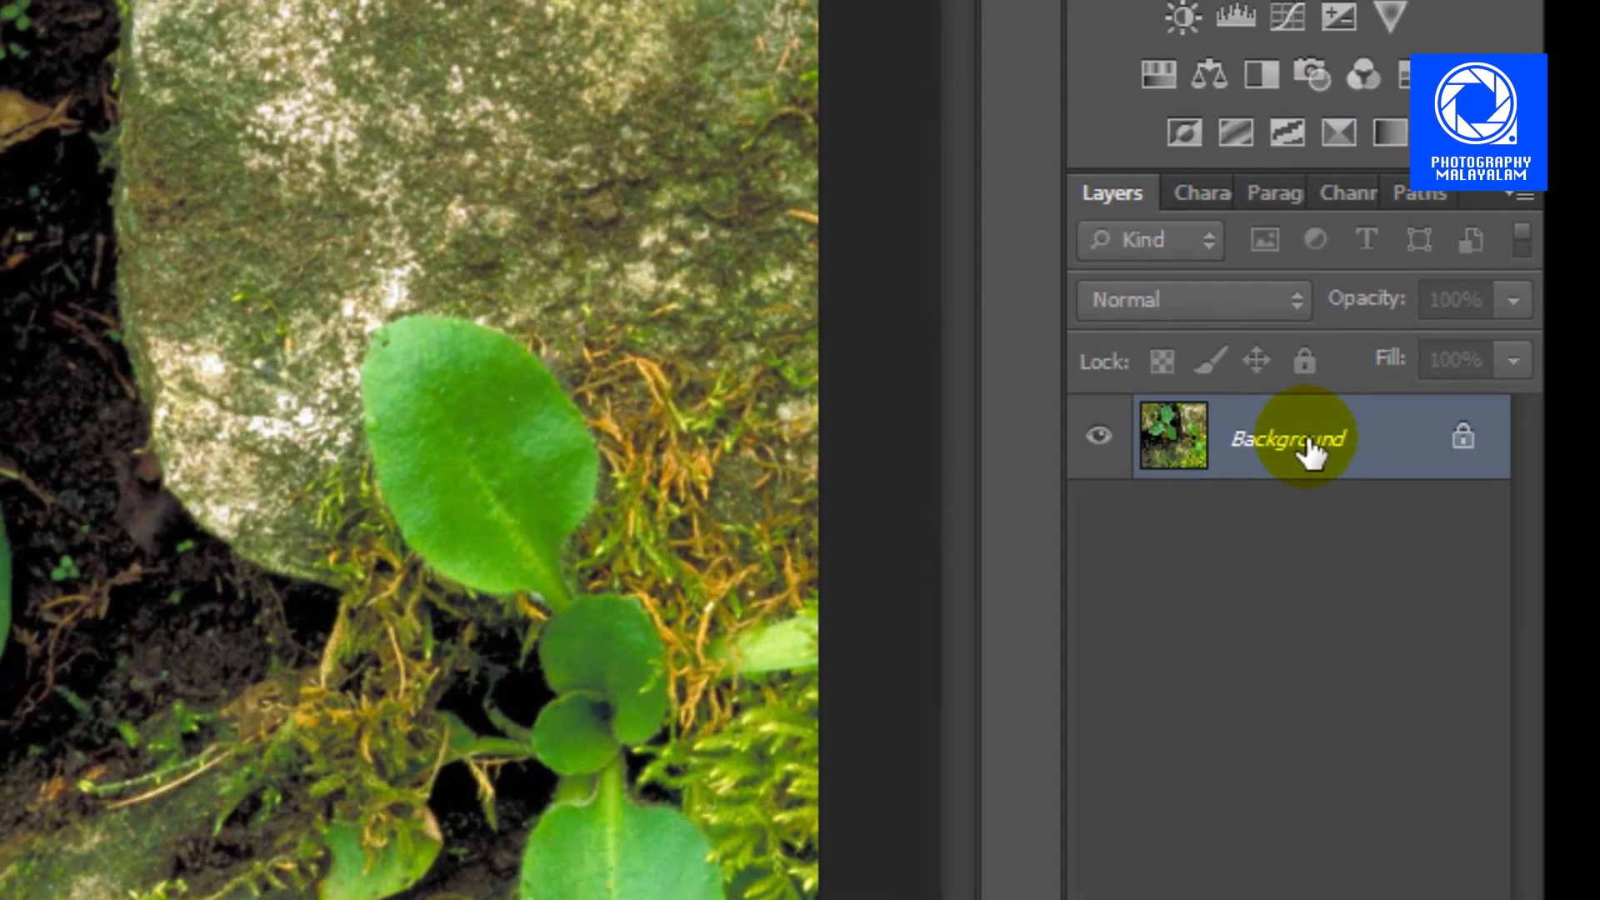
# Duplicate the Background layer within the same document as "Background copy".
pyautogui.rightClick(1311, 452)
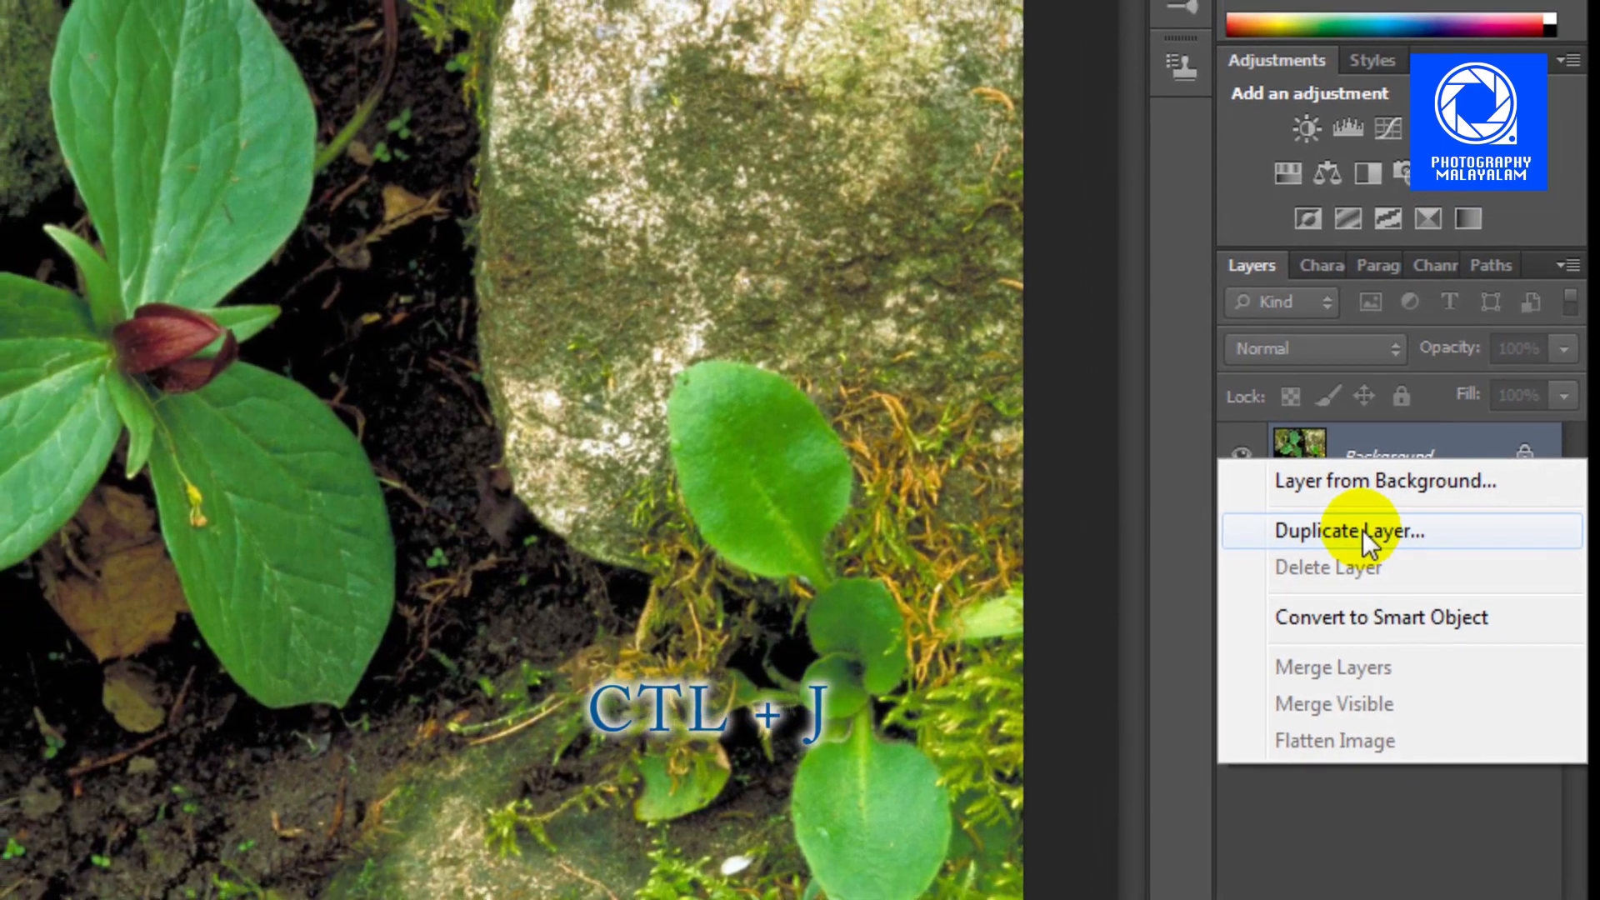
pyautogui.click(1317, 532)
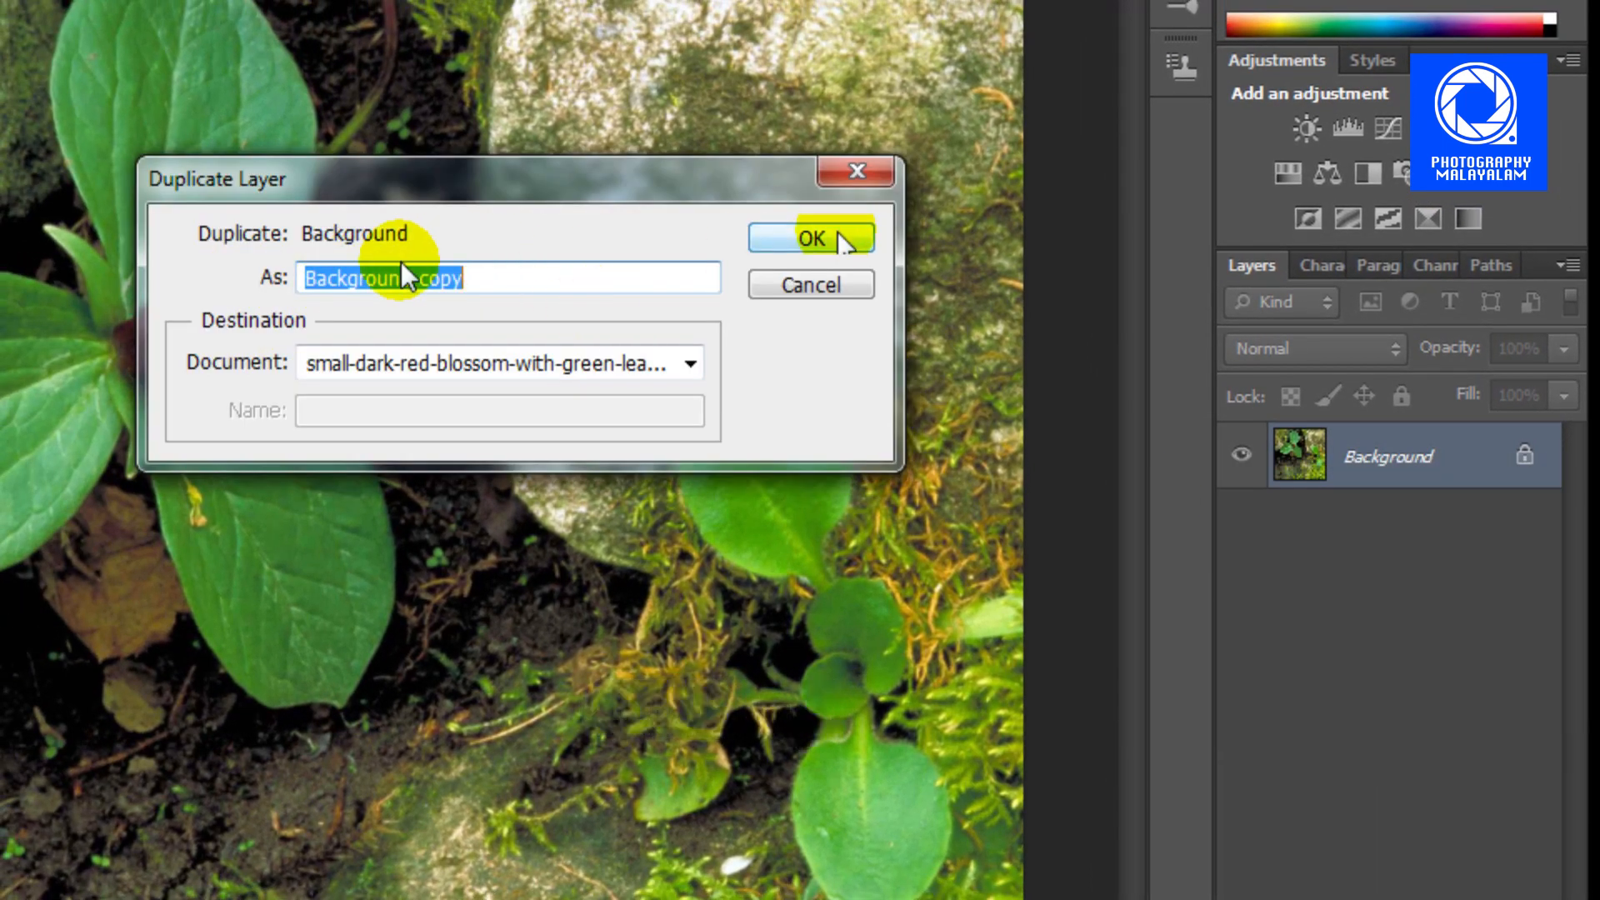
pyautogui.click(843, 240)
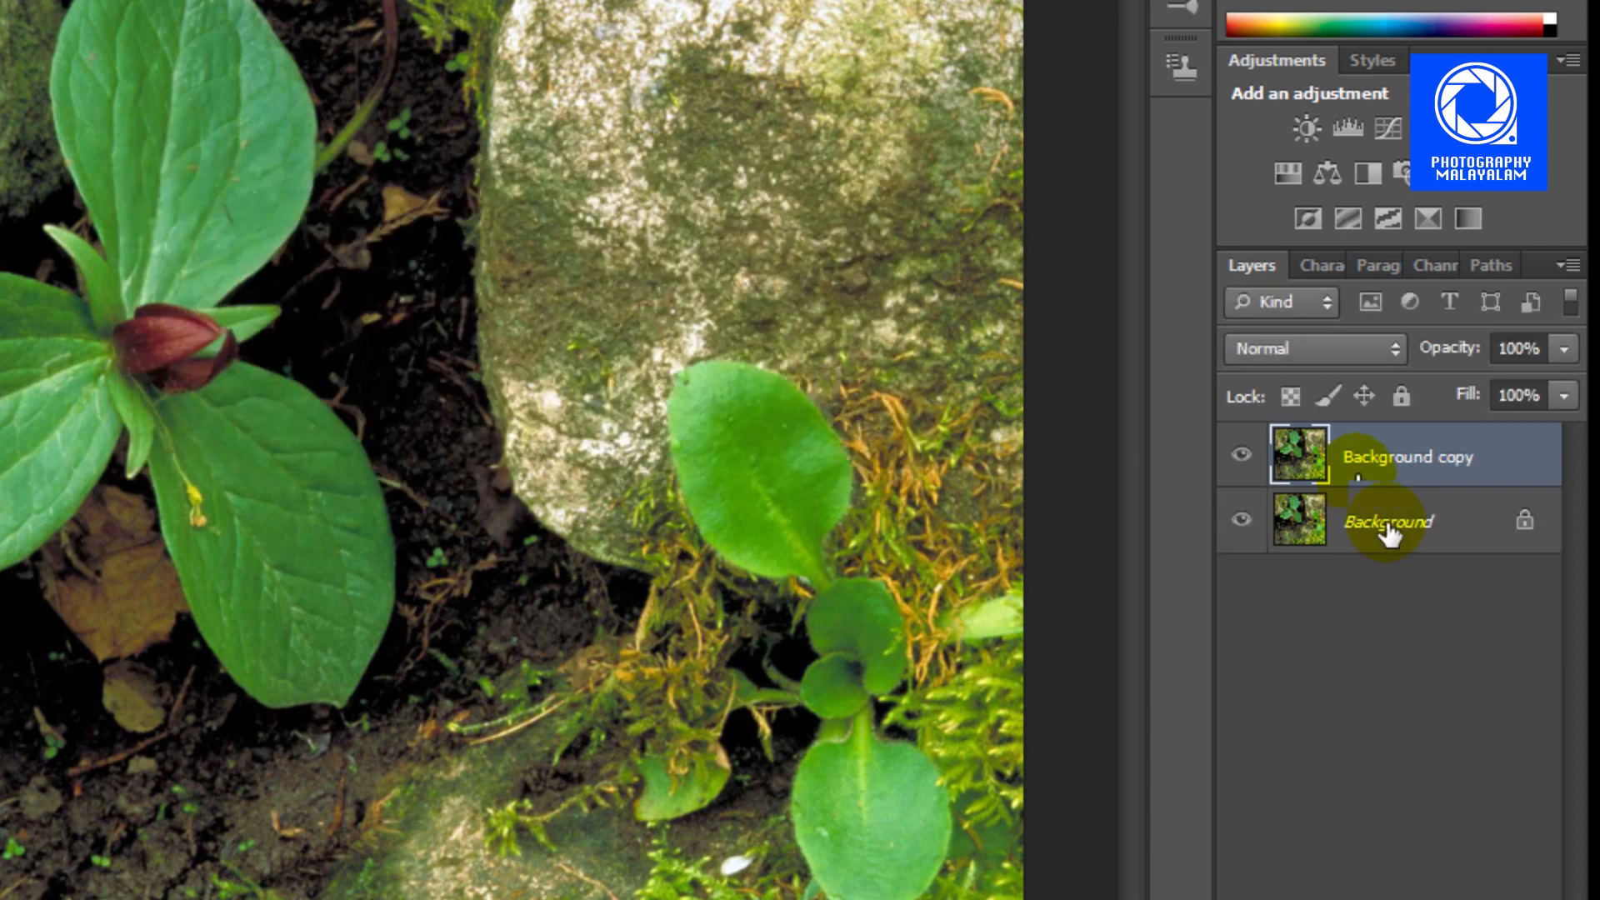
# Unlock the Background layer by converting it to a regular layer with the default settings.
pyautogui.click(1389, 527)
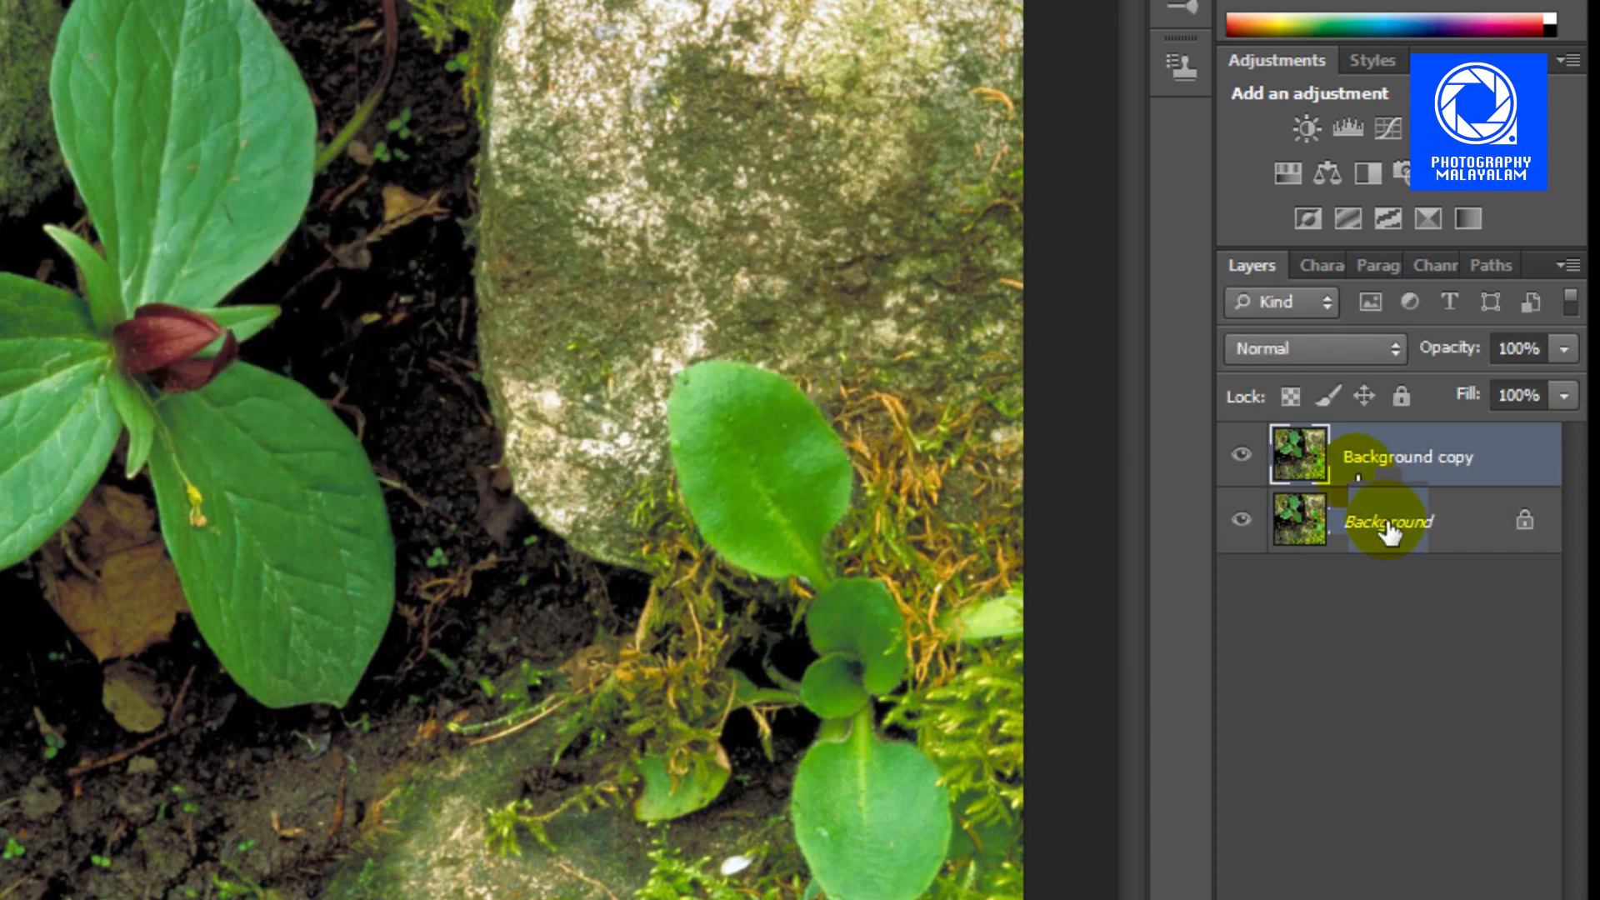
pyautogui.click(1389, 529)
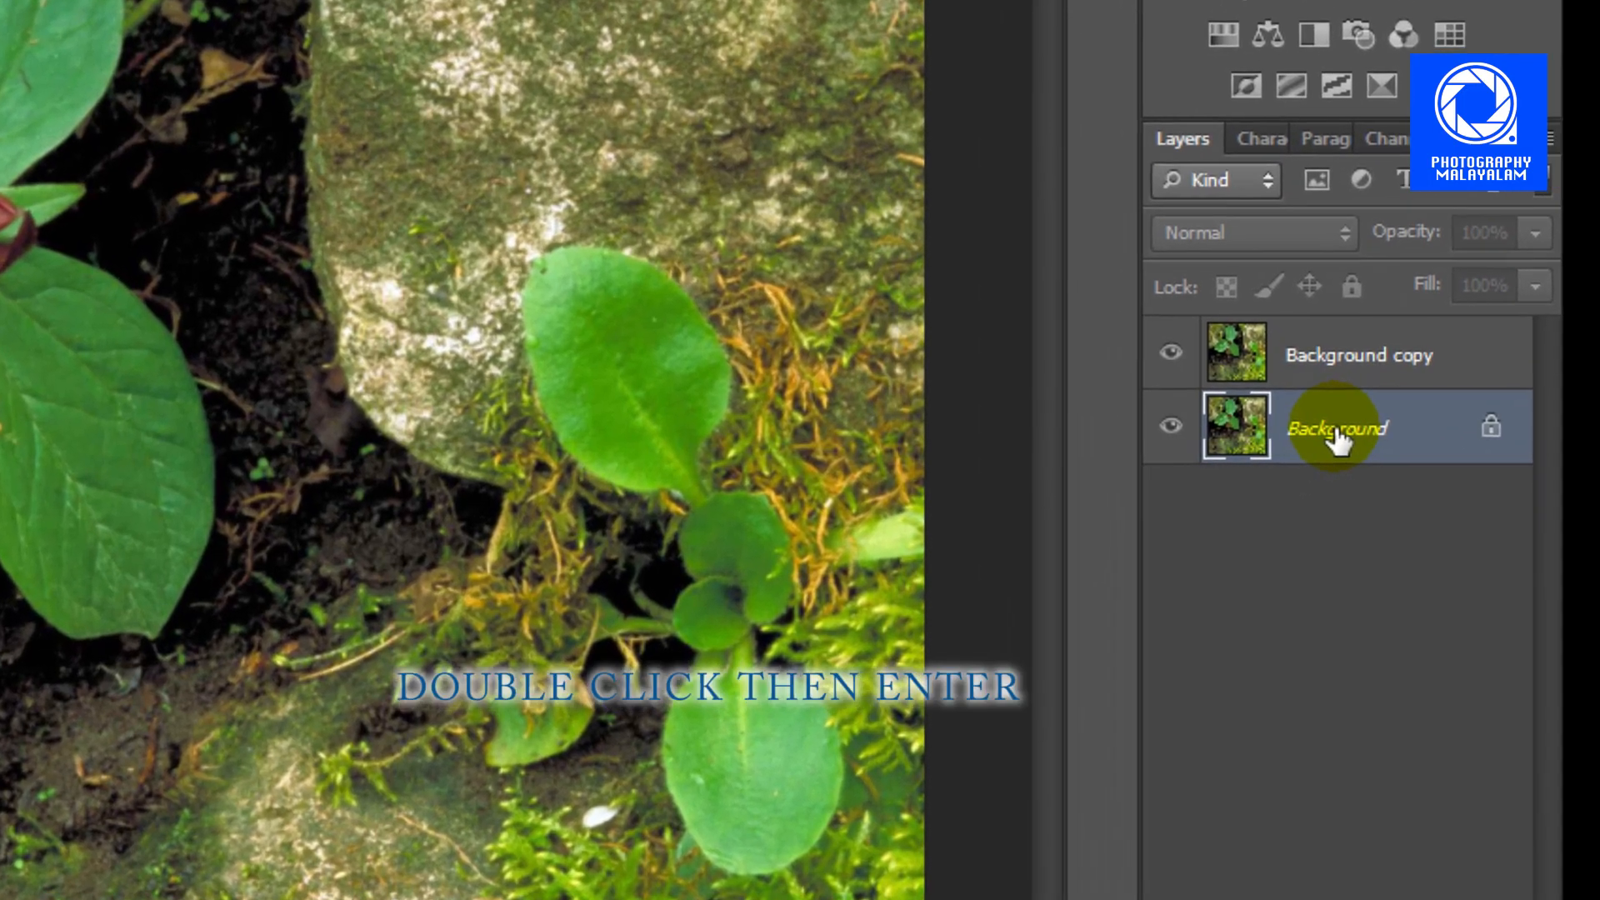
pyautogui.rightClick(1262, 432)
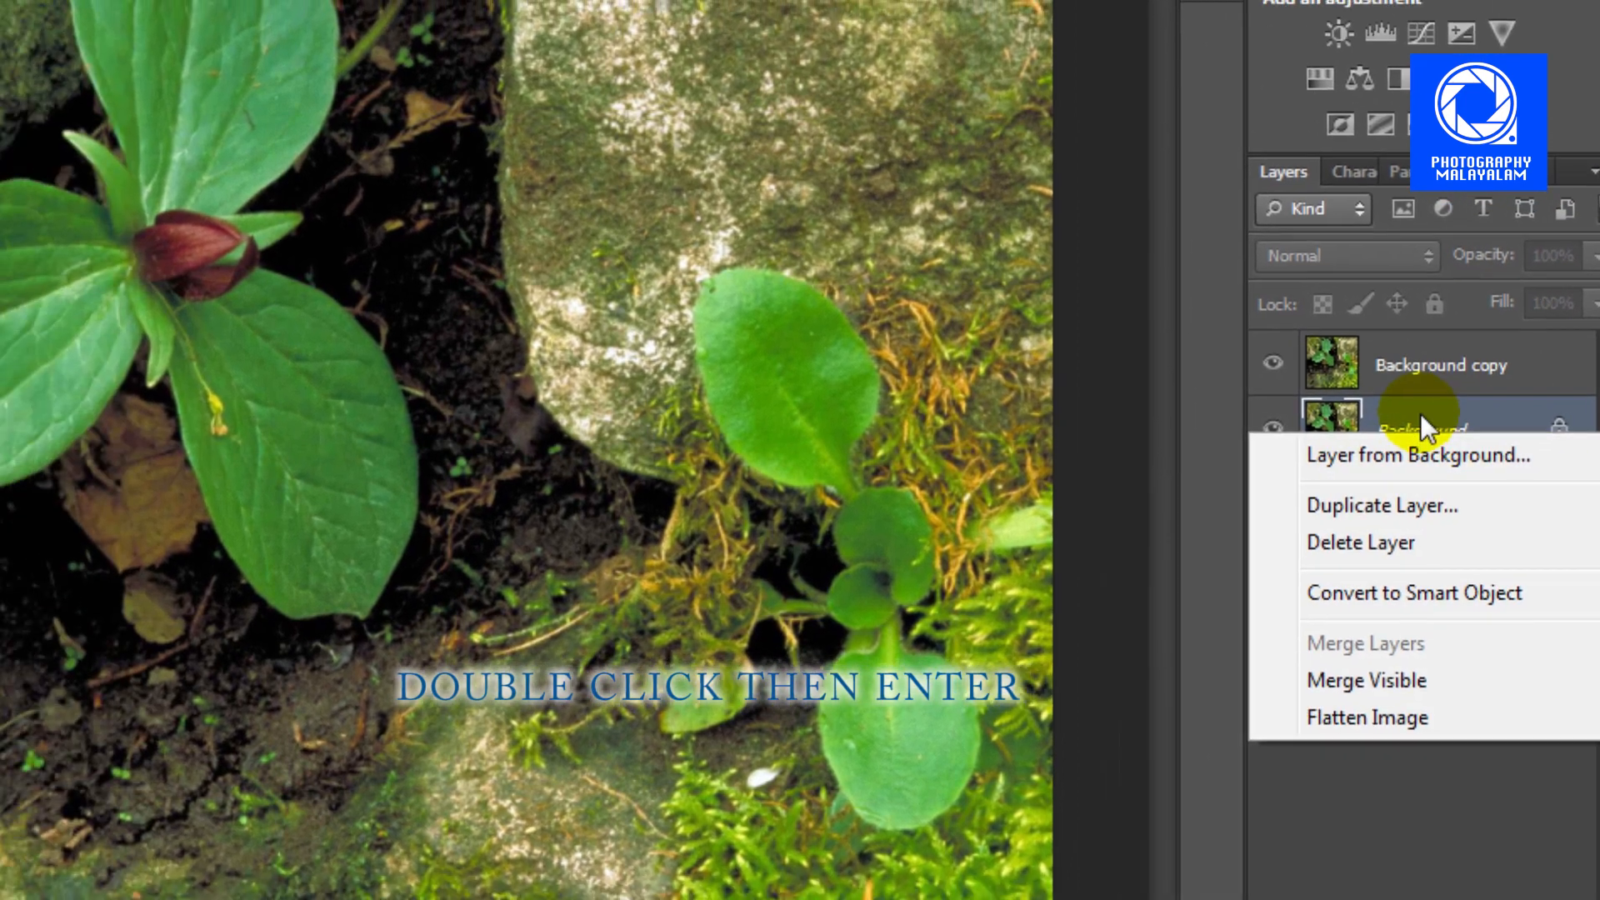
pyautogui.click(1419, 419)
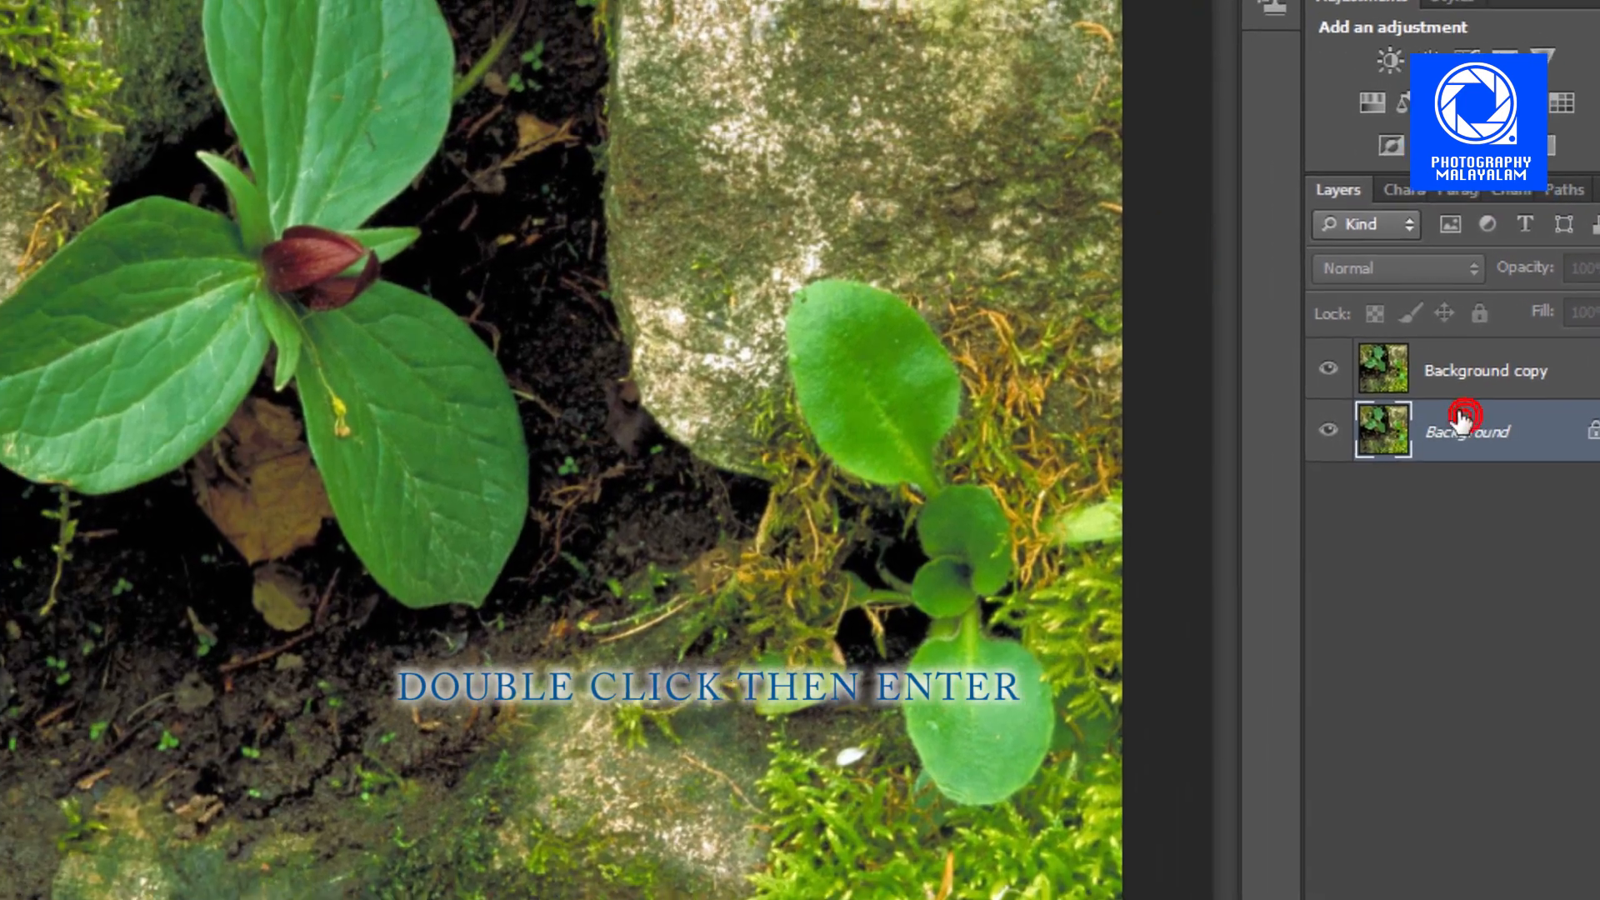
pyautogui.doubleClick(1423, 430)
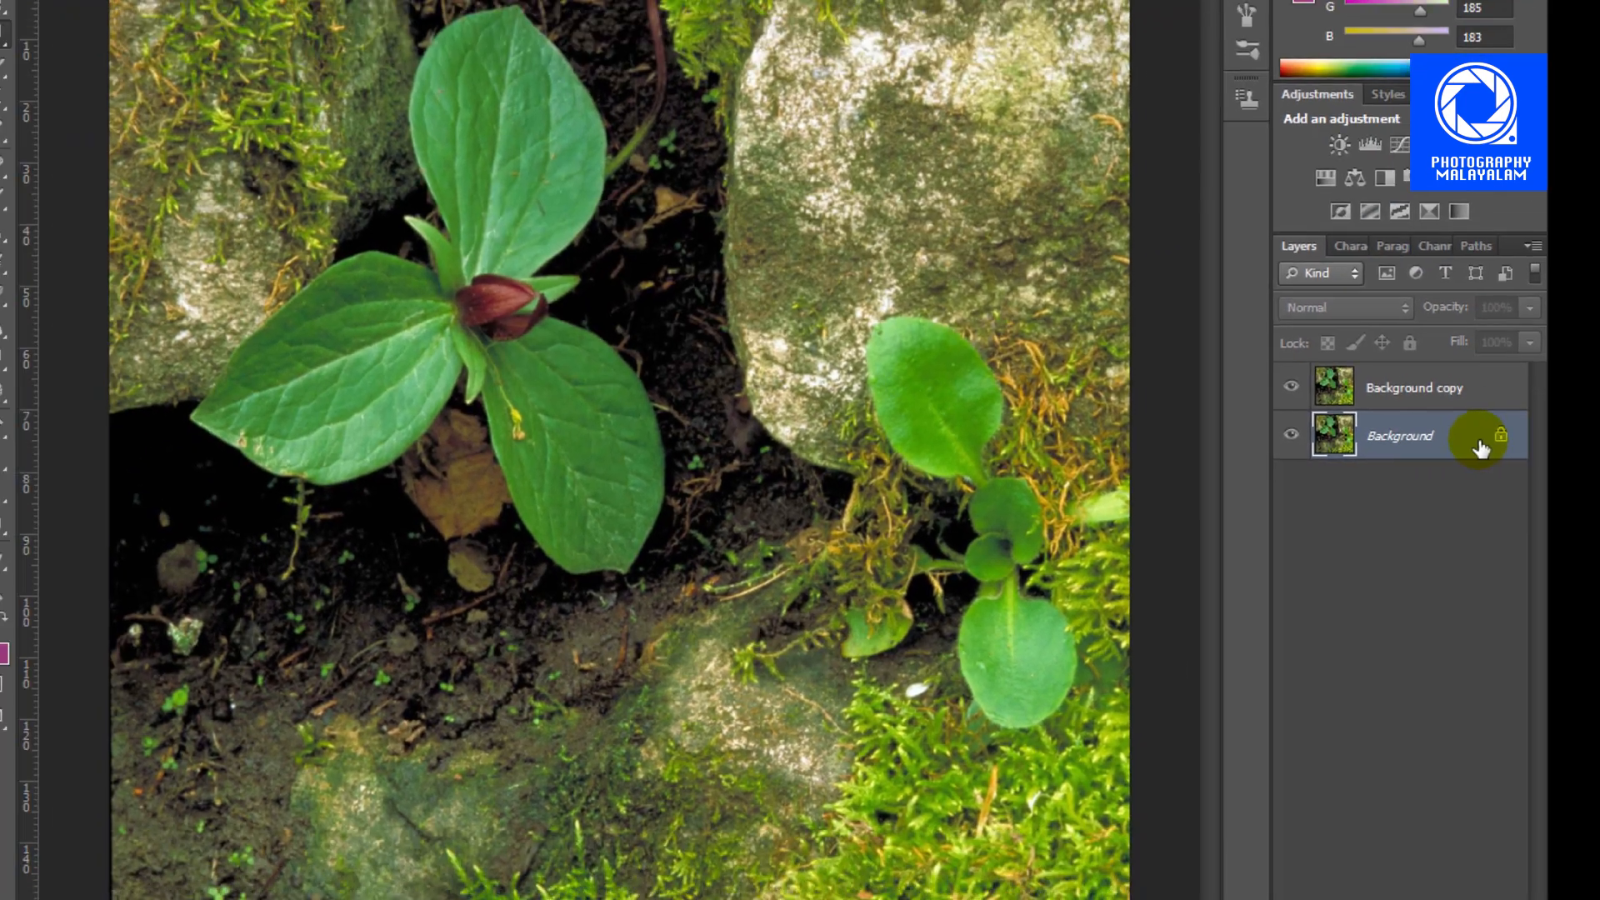
pyautogui.press('Return')
# Desaturate the bottom layer and make the Background copy layer above it visible again.
pyautogui.click(52, 48)
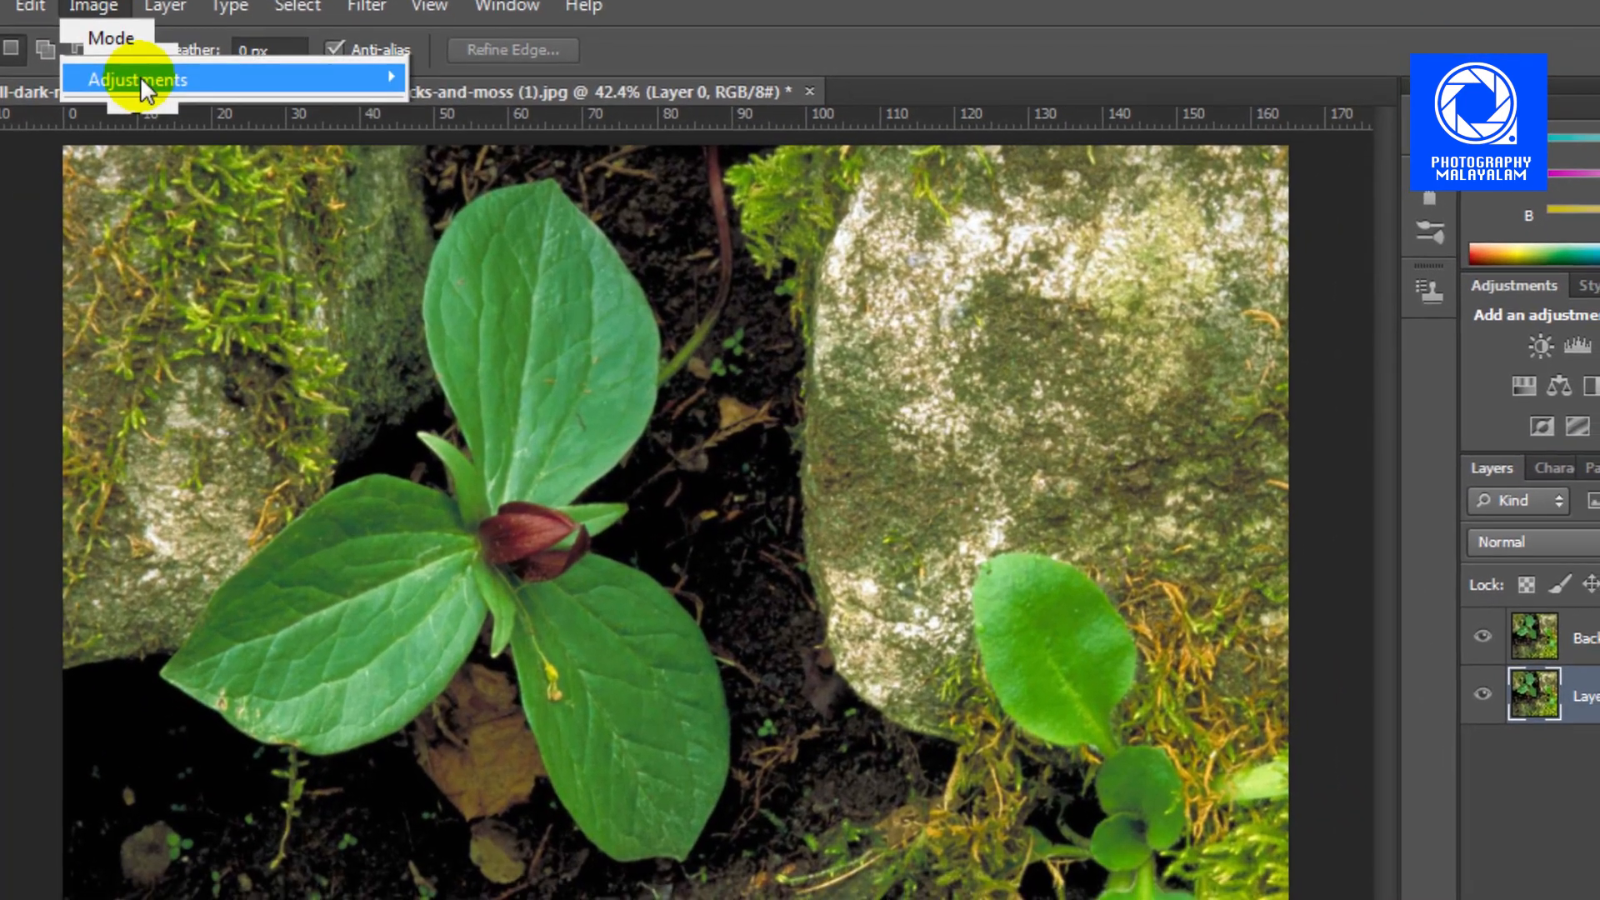
pyautogui.moveTo(140, 82)
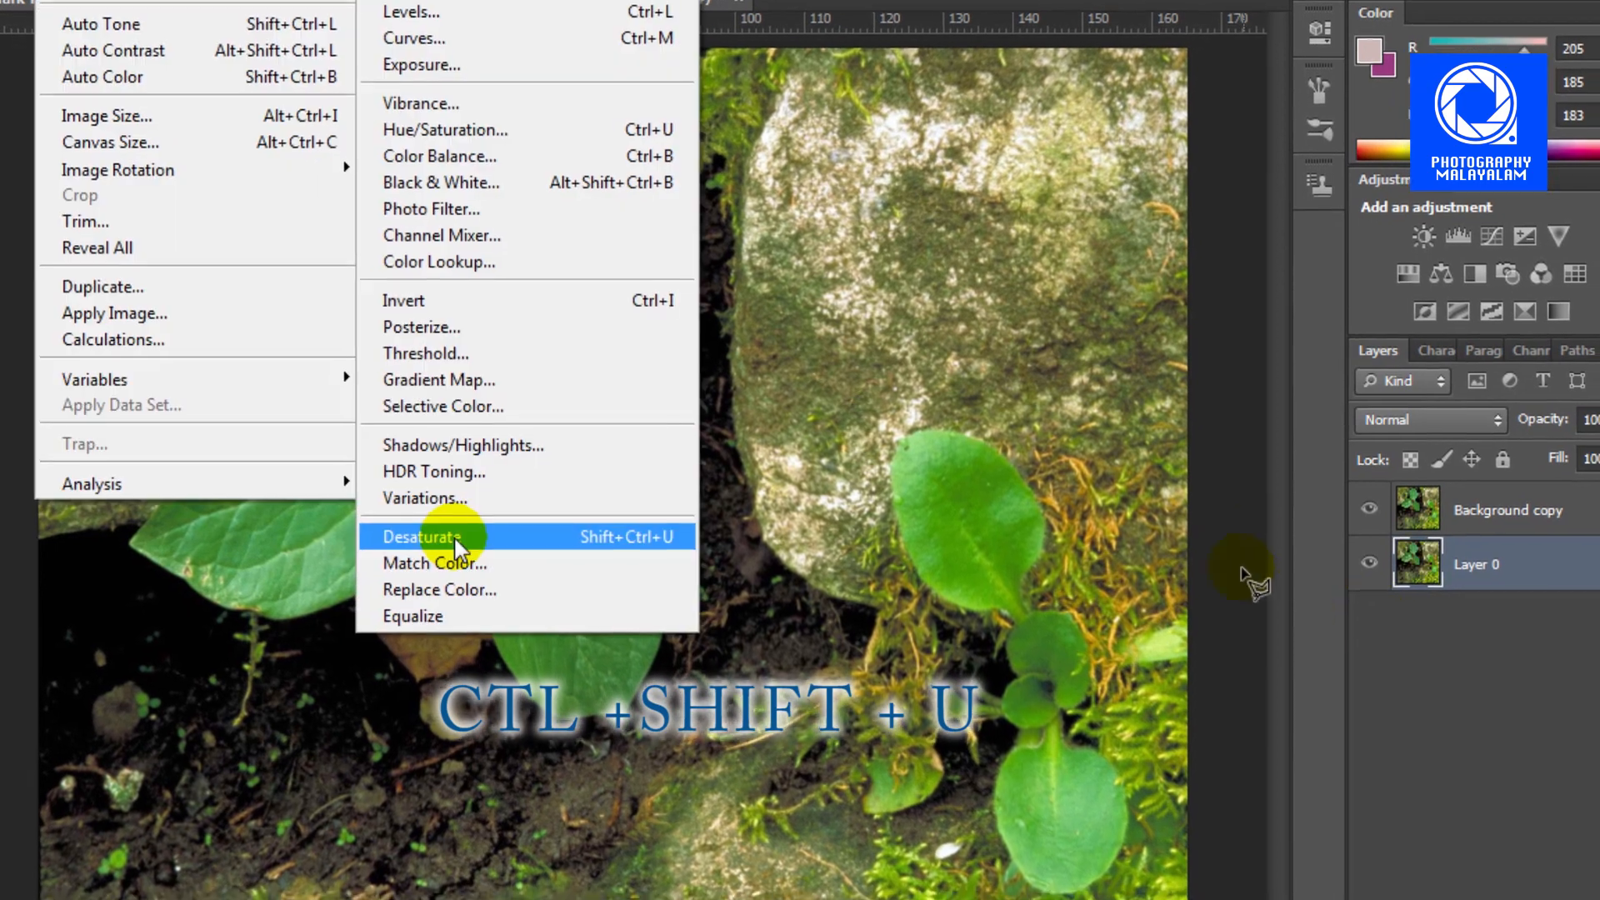
pyautogui.click(457, 543)
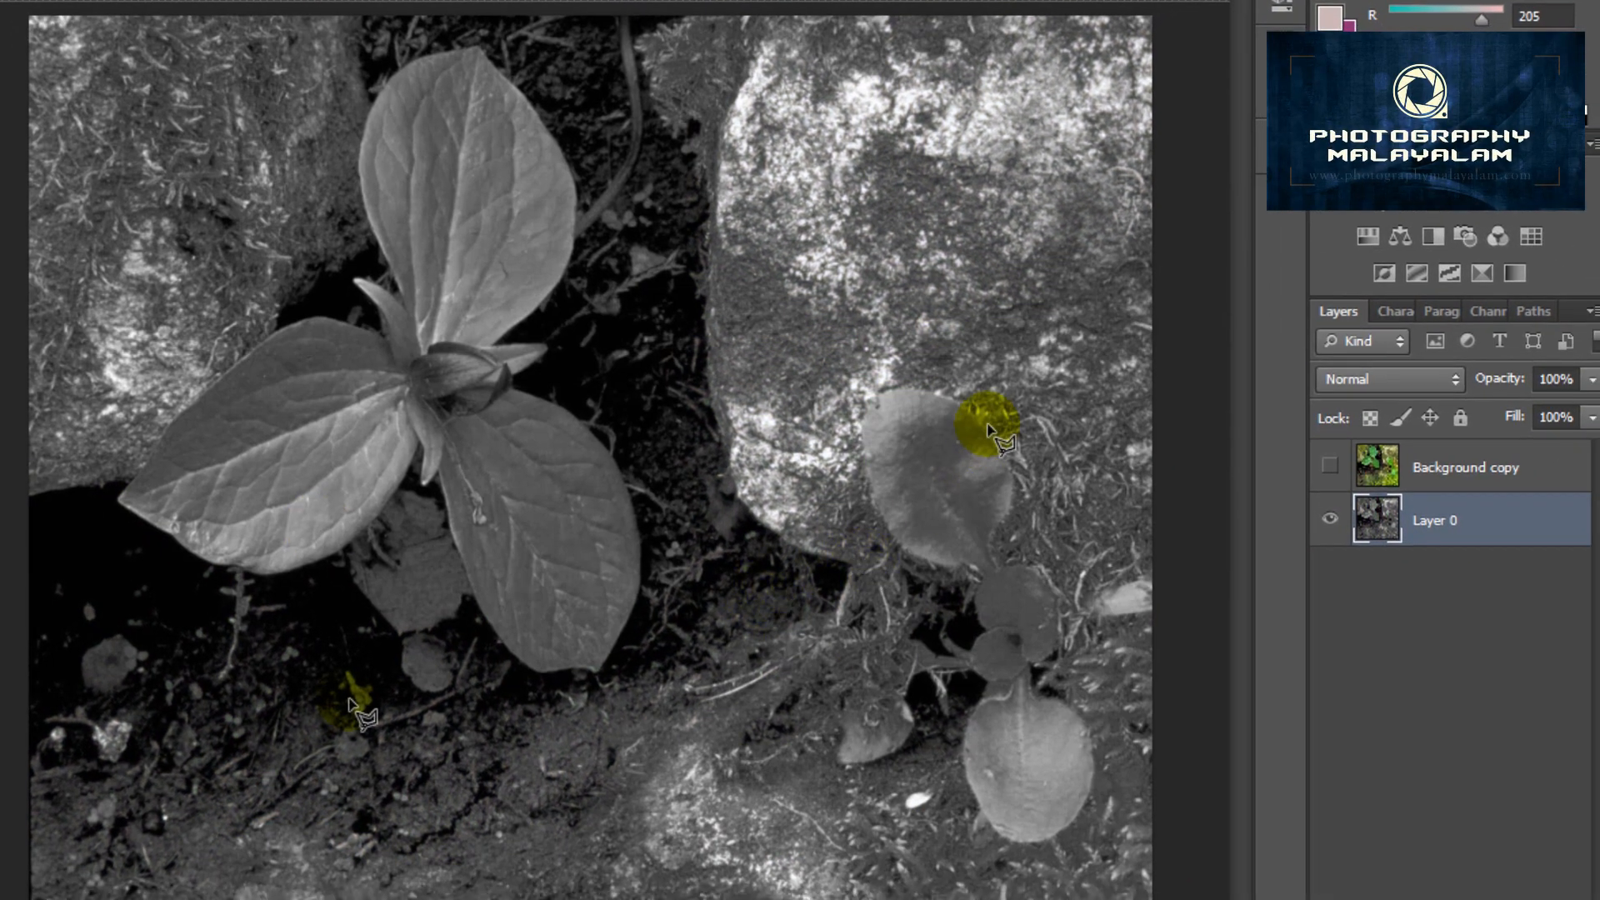
pyautogui.click(1329, 466)
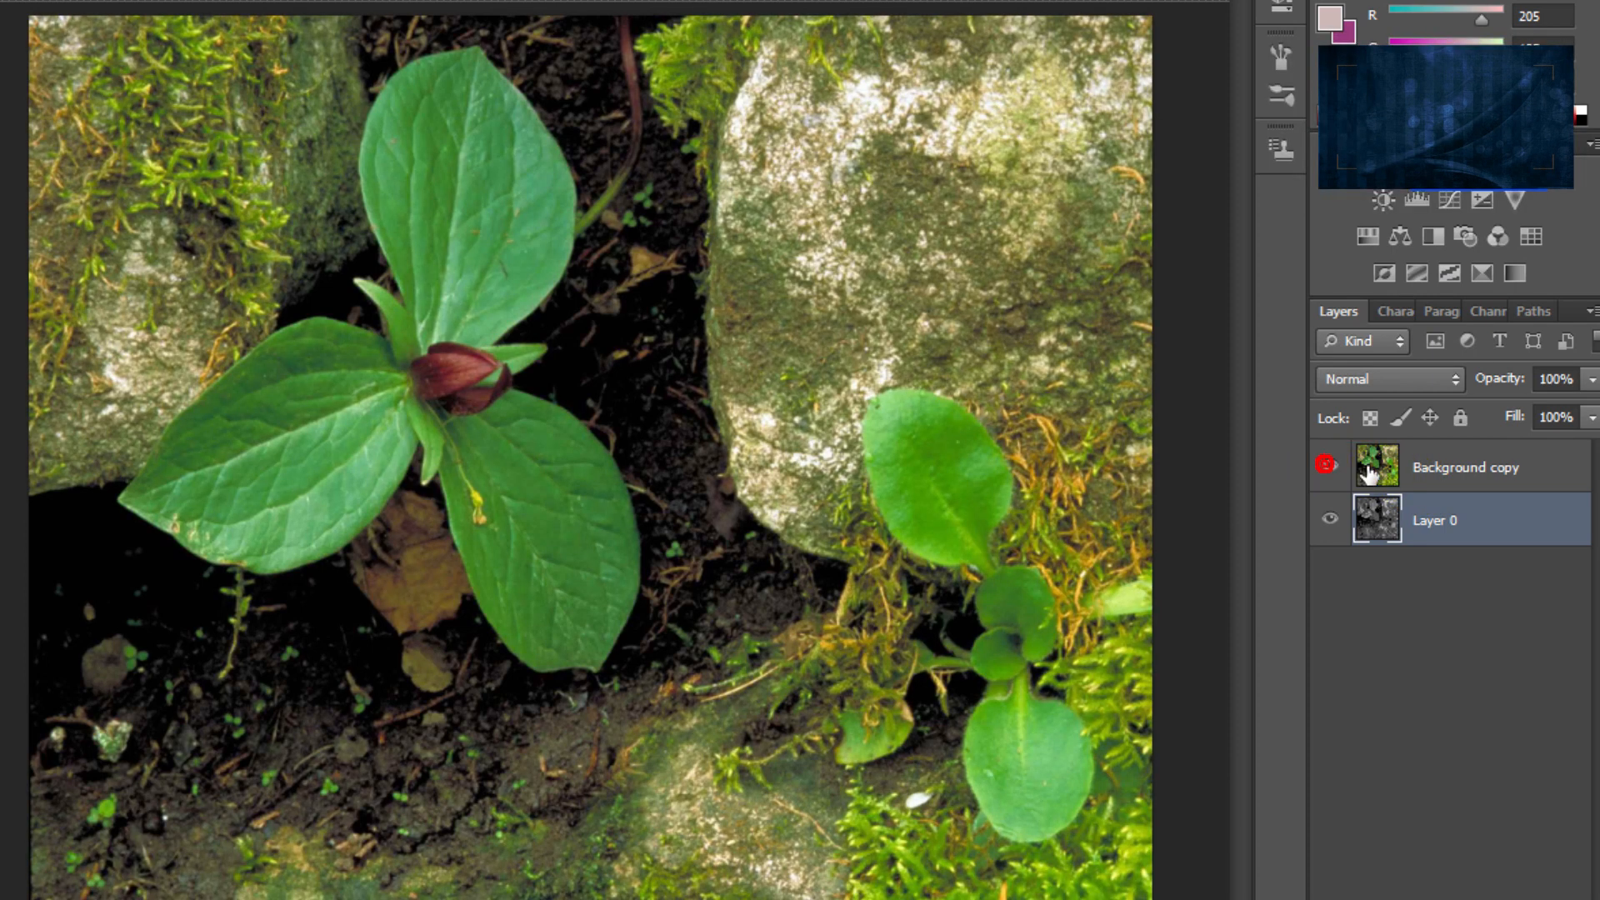
# Add a layer mask to the Background copy layer, reset the colors to default and fill the mask with black.
pyautogui.click(1366, 468)
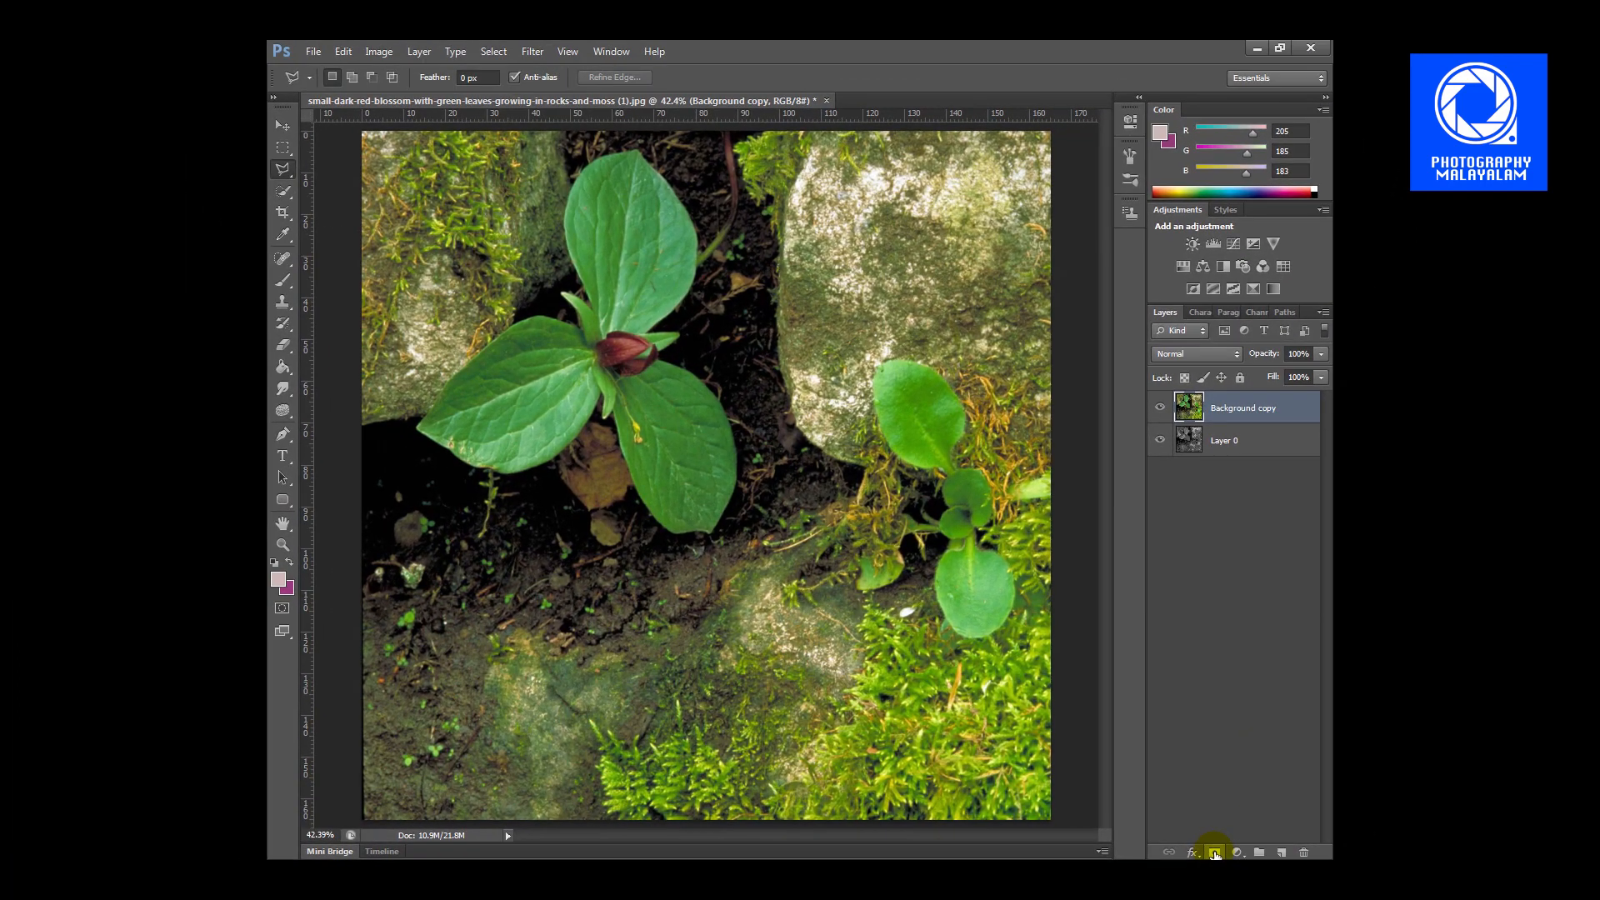
pyautogui.press('d')
pyautogui.click(275, 367)
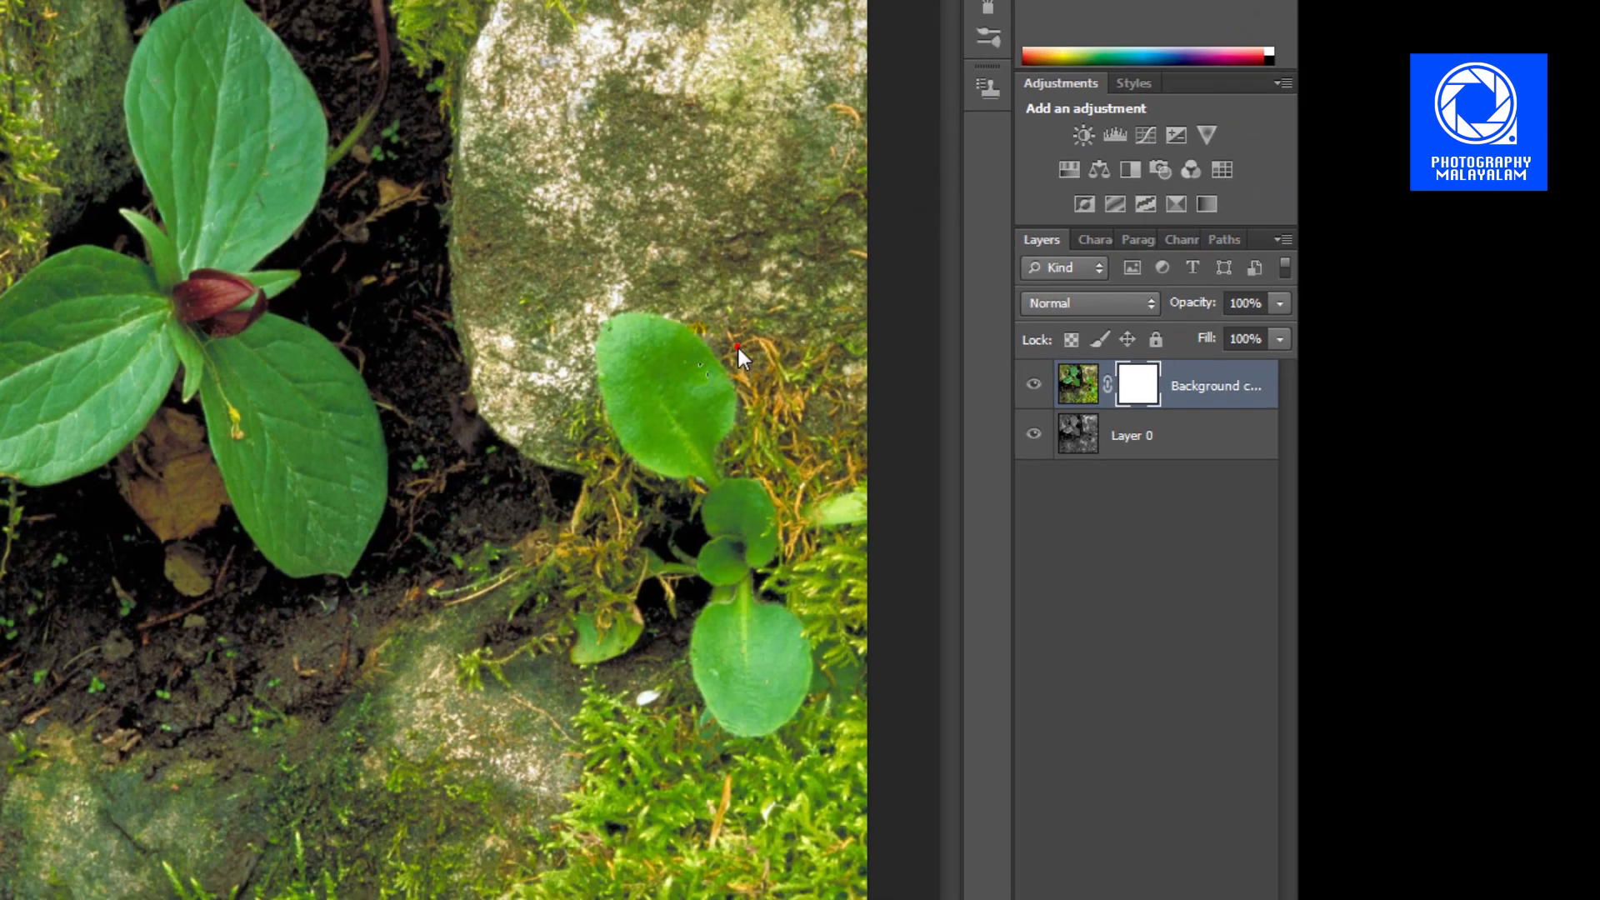
pyautogui.click(1593, 310)
pyautogui.hotkey('ctrl', 'z')
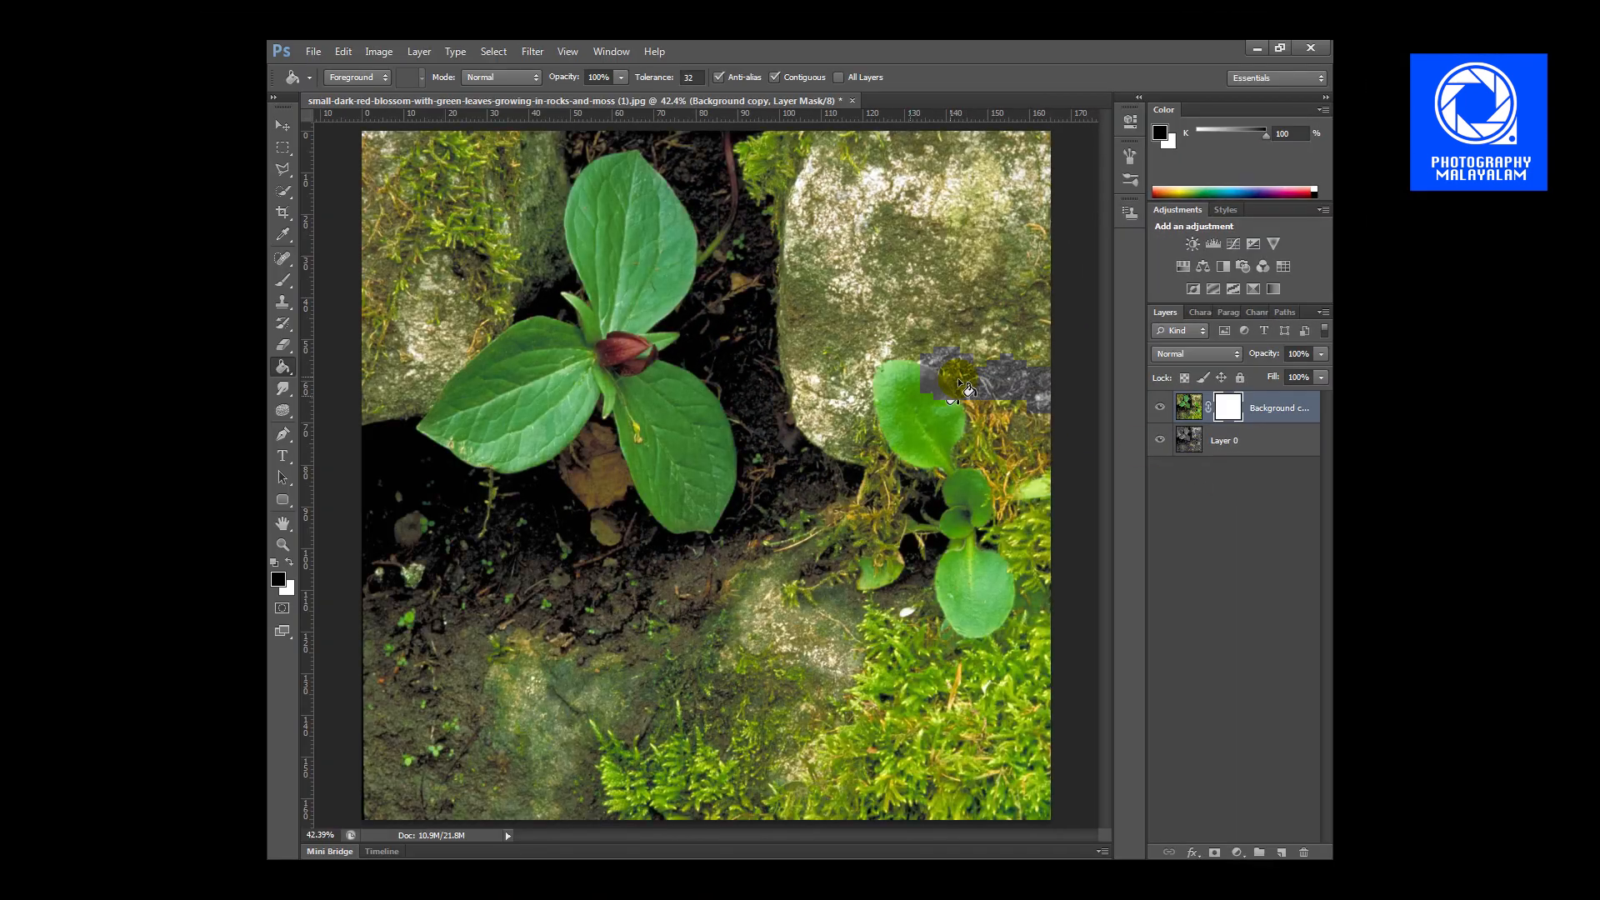
pyautogui.click(627, 399)
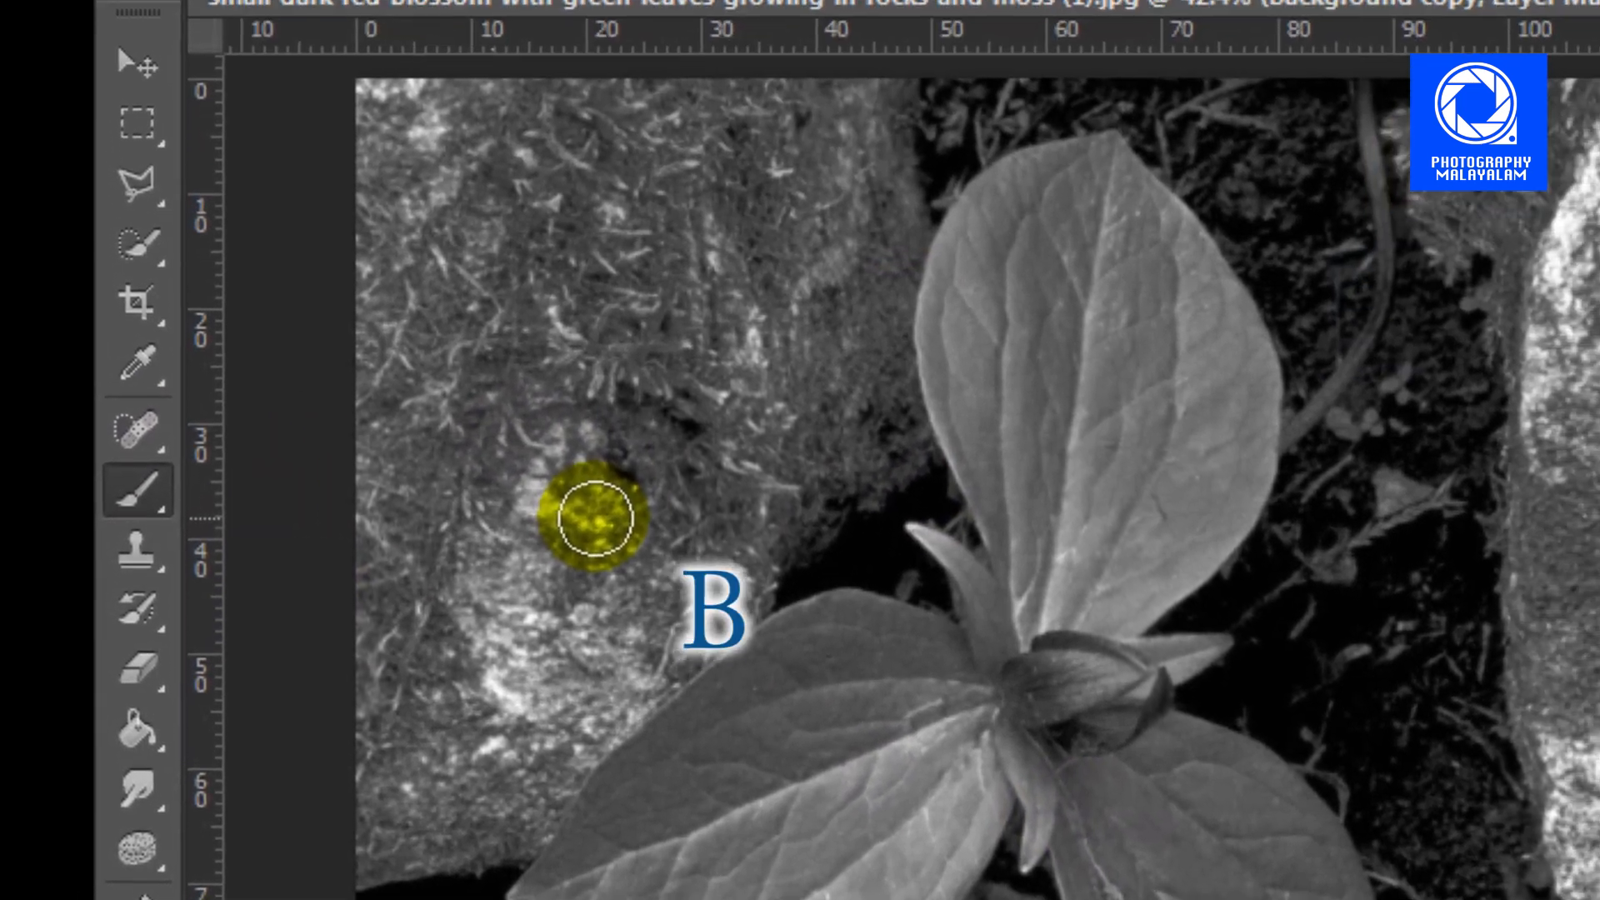
# Choose the hard round brush for the Brush tool at 100 px size and 100% hardness.
pyautogui.click(330, 11)
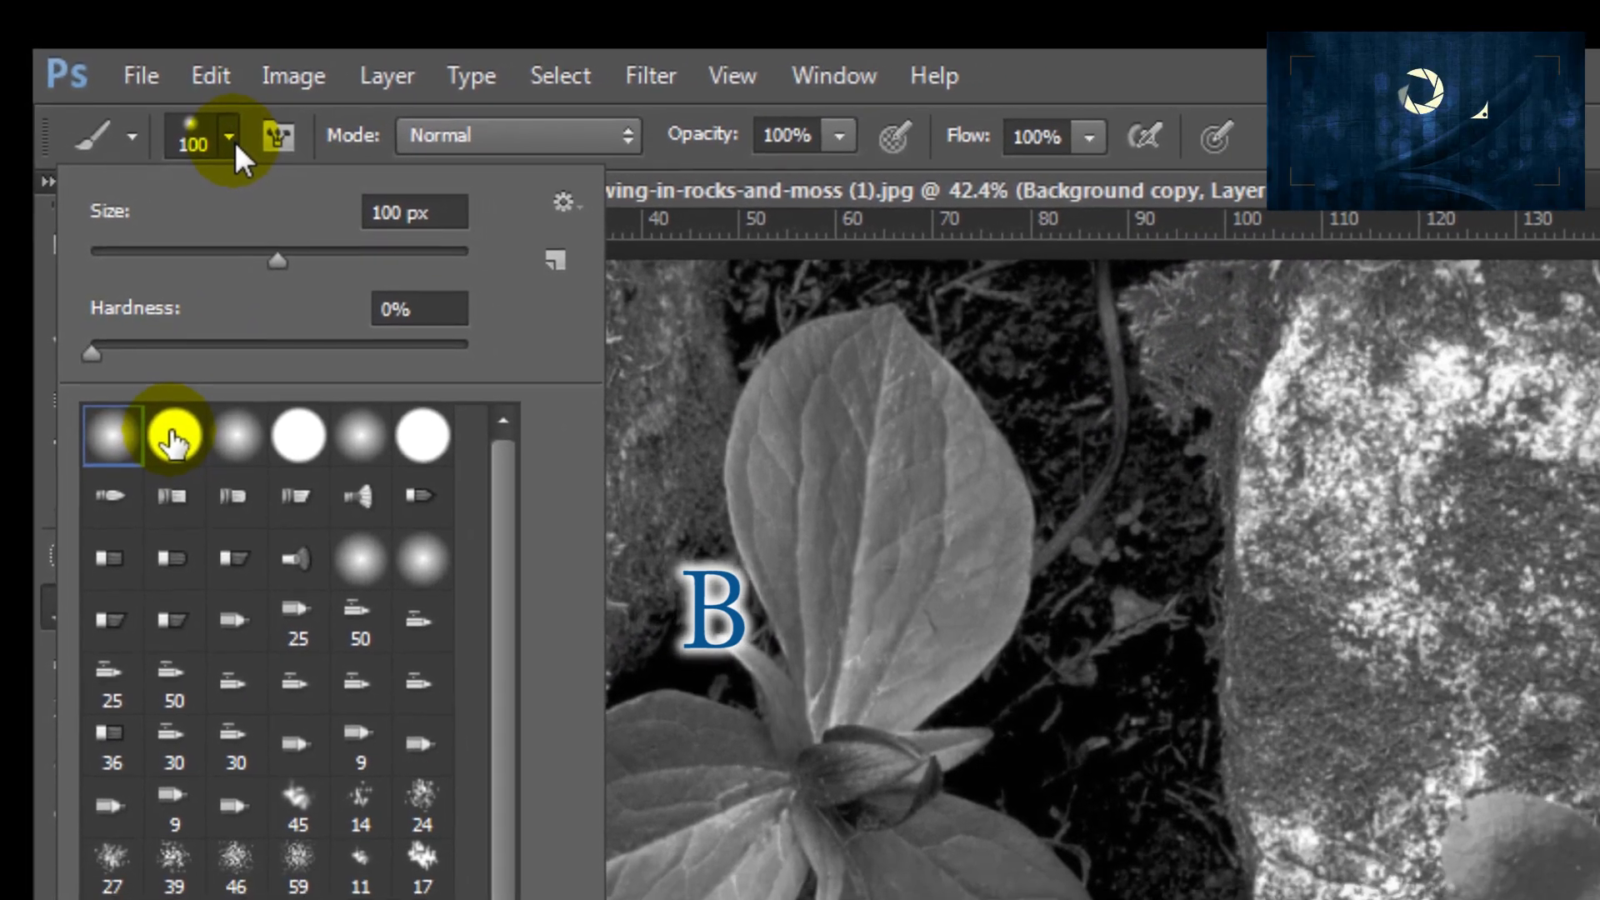
pyautogui.click(219, 440)
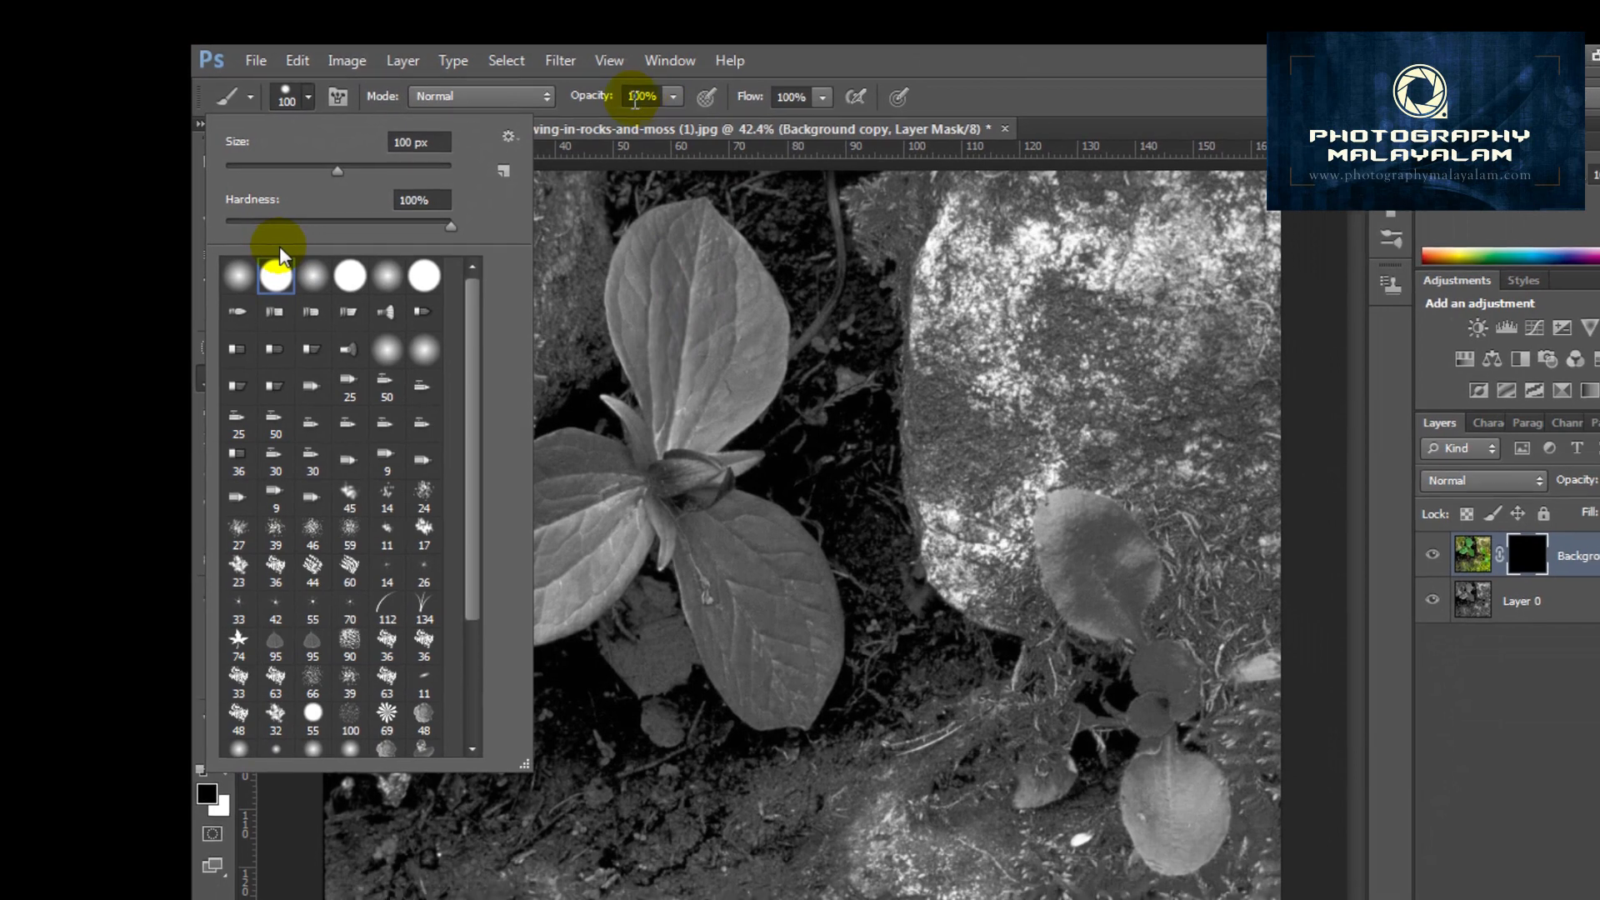
pyautogui.click(749, 113)
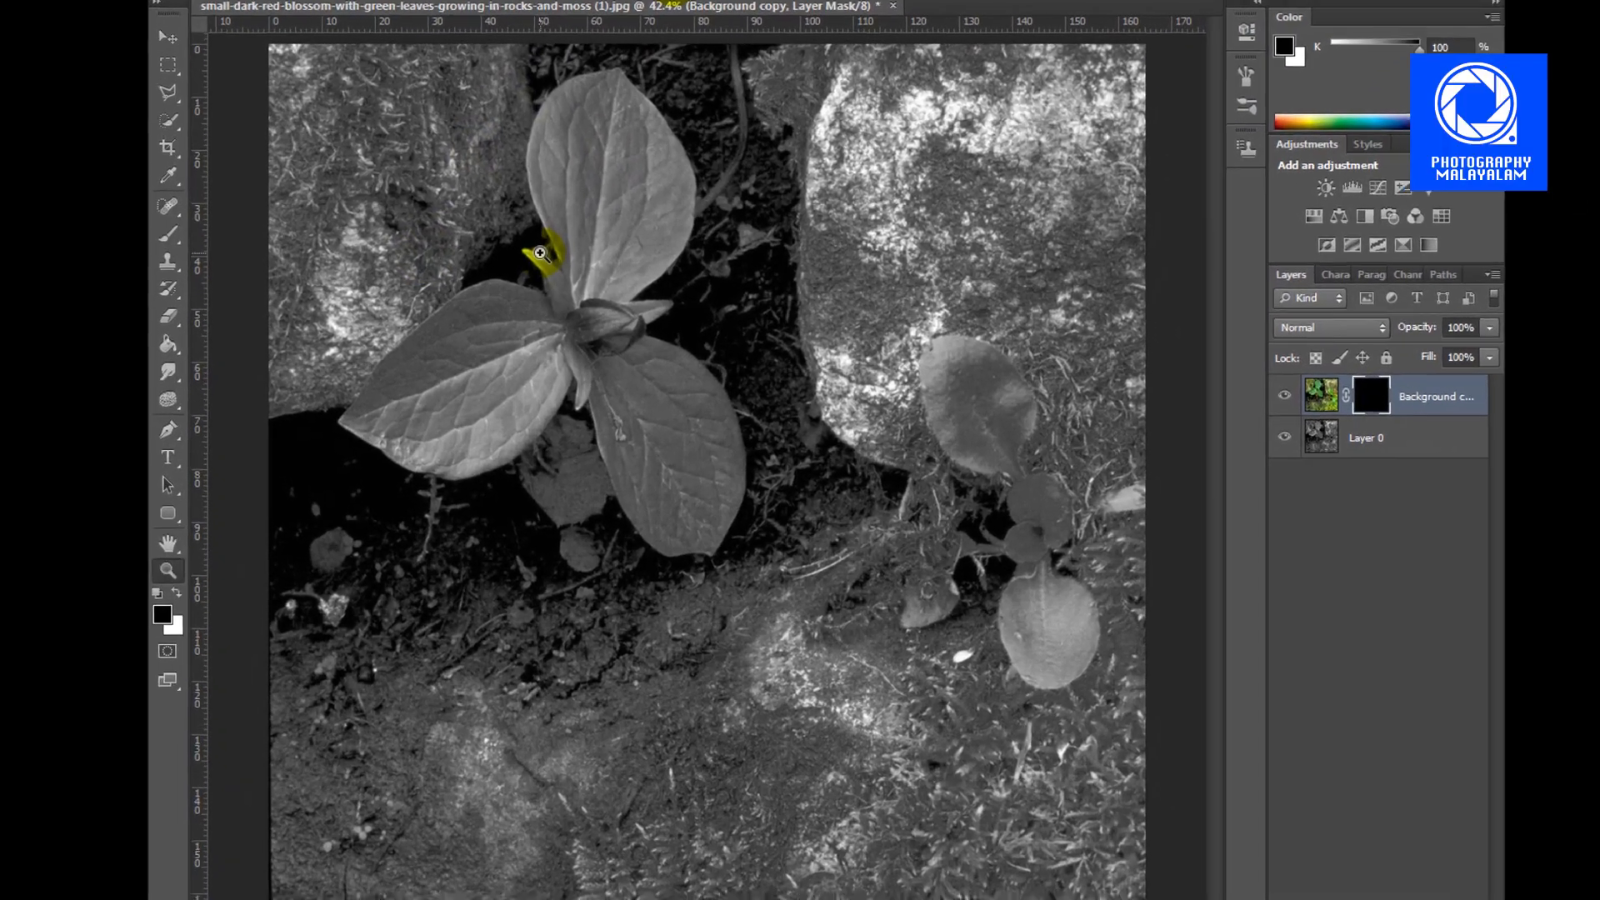
# Reduce the brush size to suit the tip of the three-leaf plant's lower-left leaf and make white the foreground color.
pyautogui.press('z')
pyautogui.scroll(10, 528, 228)
pyautogui.scroll(-10, 528, 229)
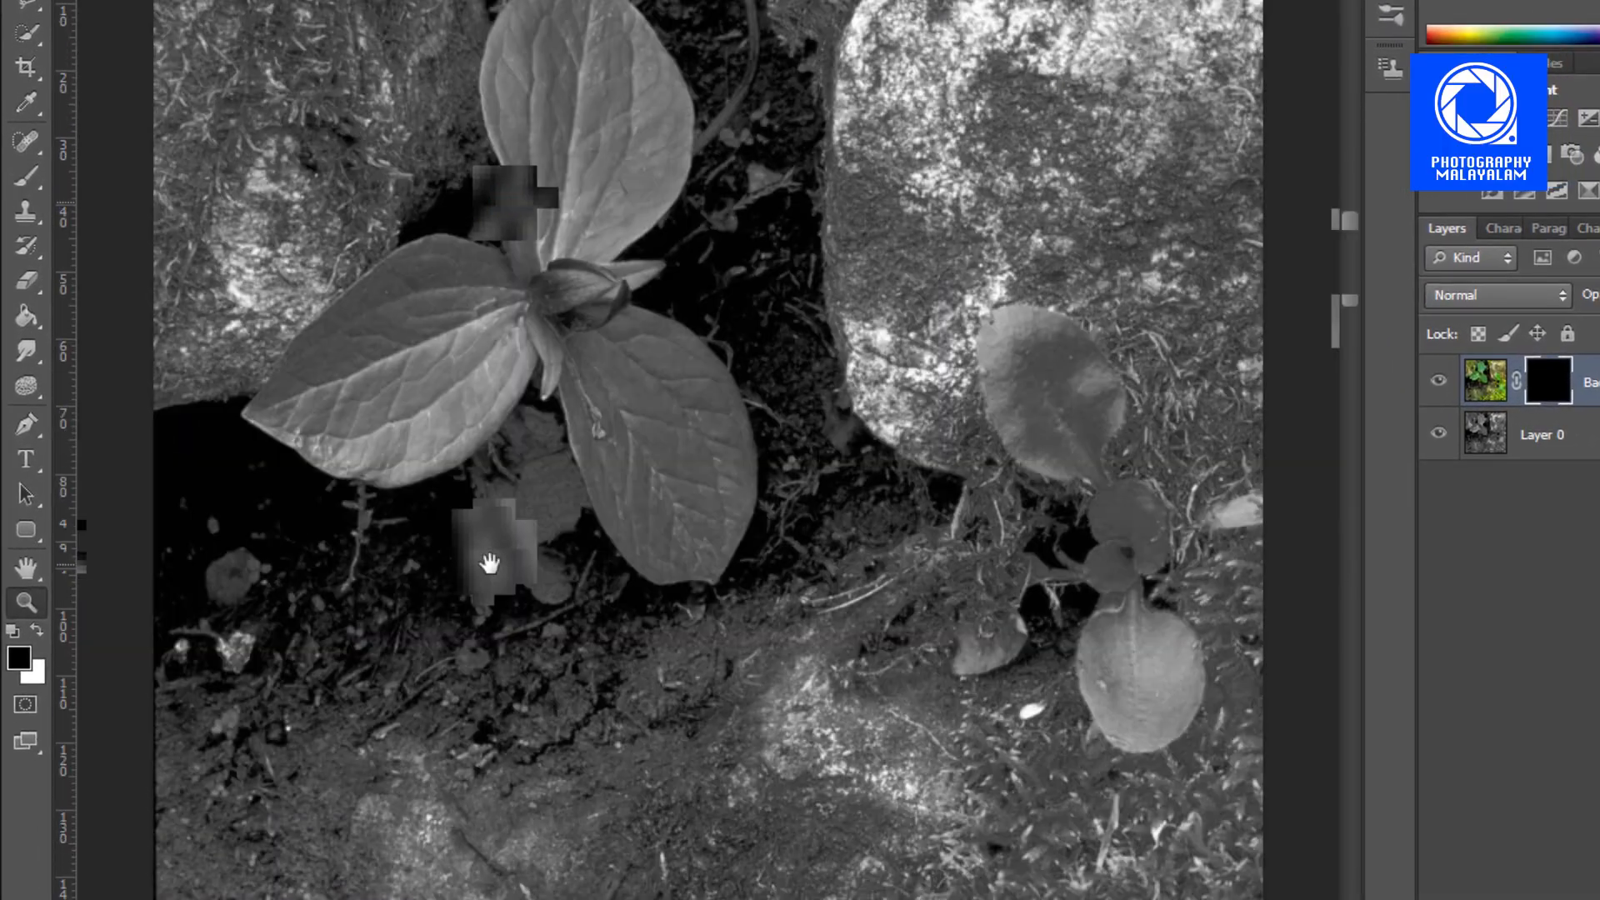
pyautogui.scroll(10, 513, 548)
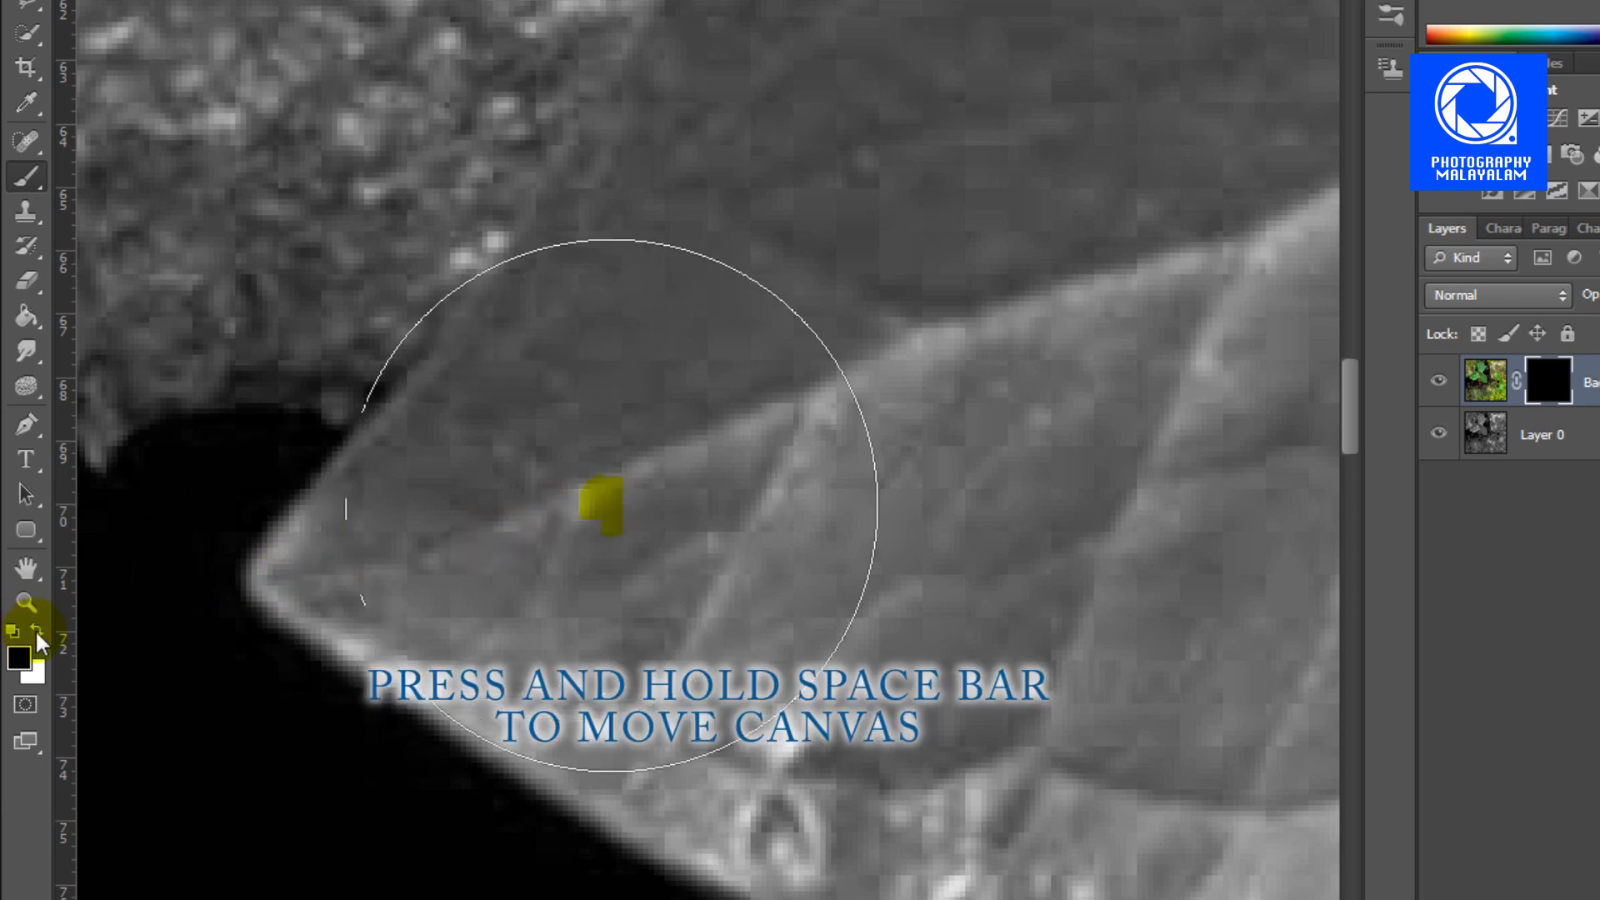
pyautogui.press('[')
pyautogui.press('[')
pyautogui.press('[')
pyautogui.press('[')
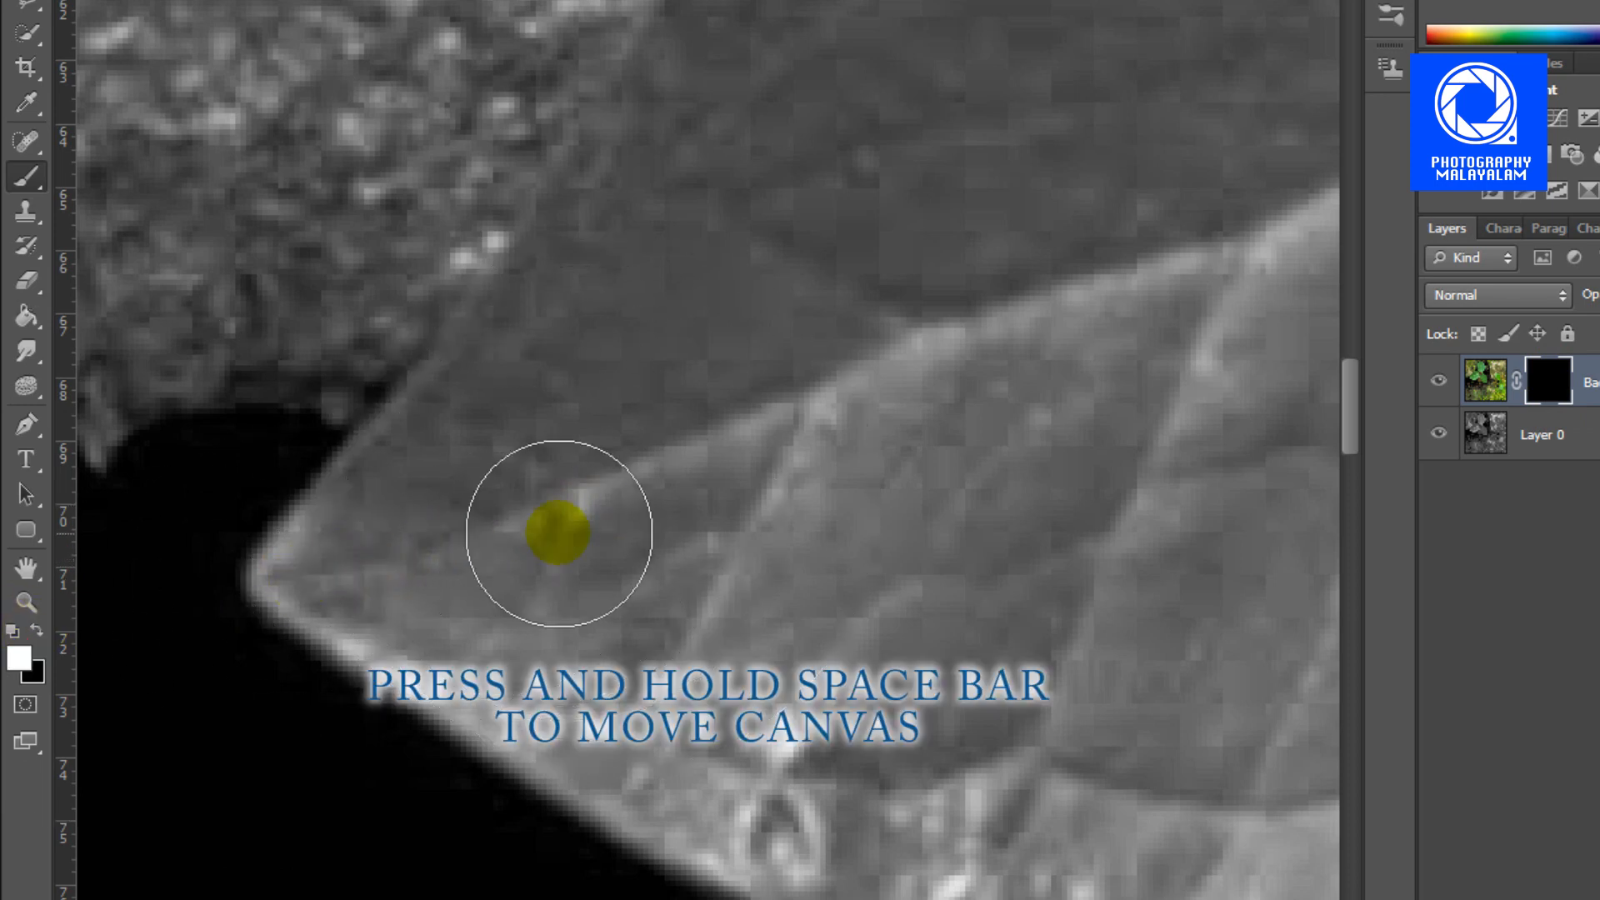
# Paint white on the Background copy's layer mask along the upper edge of the lower-left leaf, starting at its tip.
pyautogui.moveTo(320, 555); pyautogui.dragTo(366, 512)
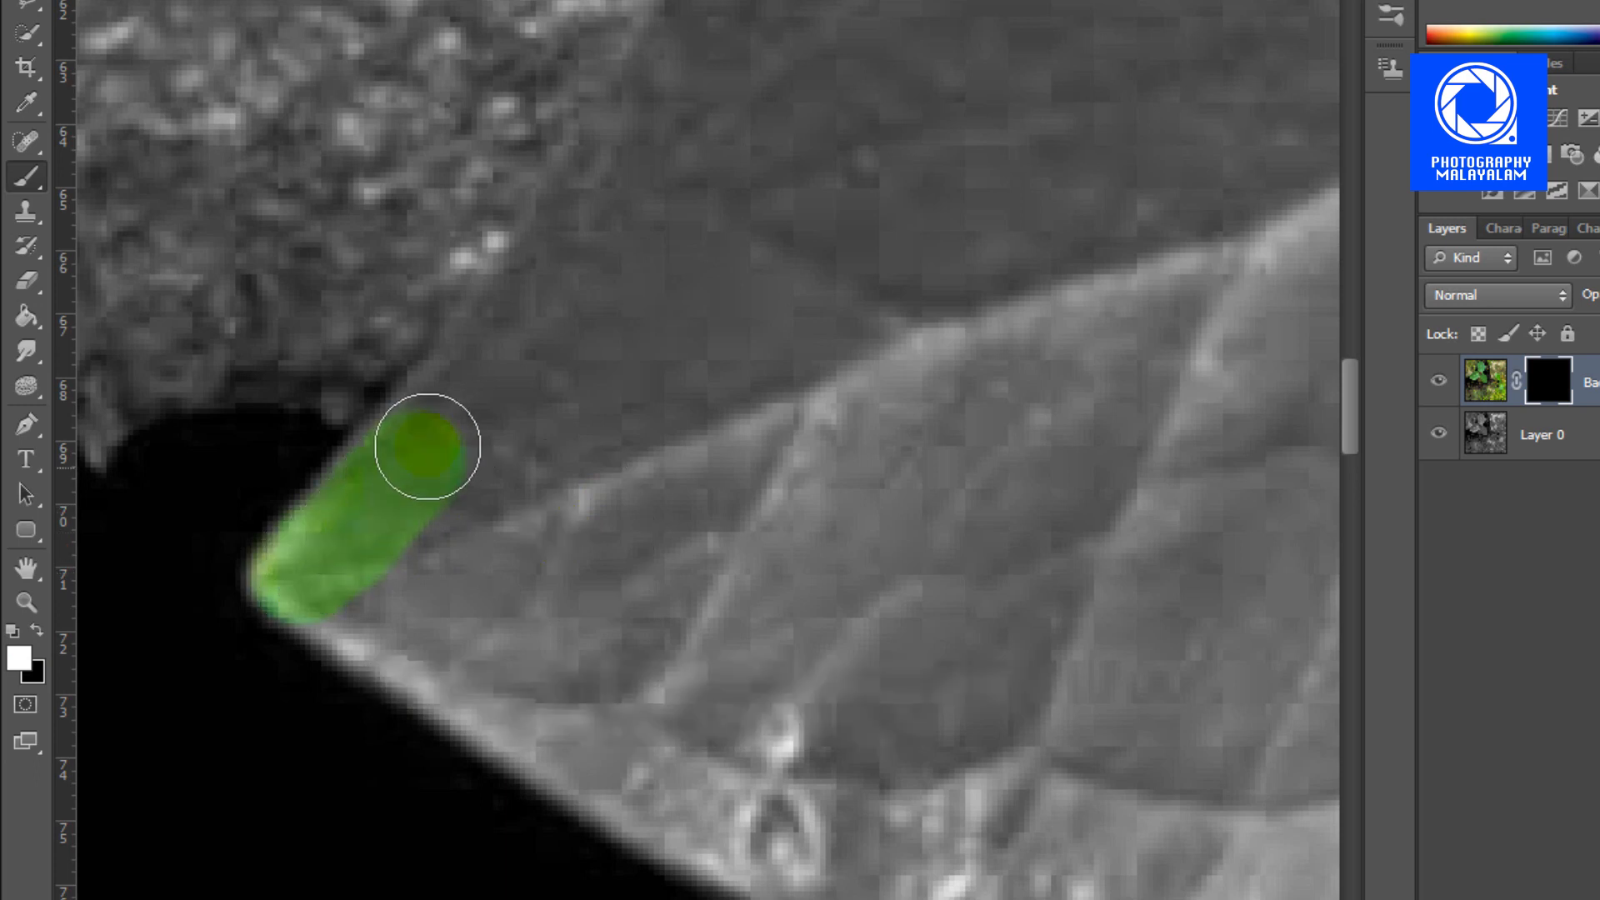
pyautogui.moveTo(427, 446); pyautogui.dragTo(533, 313)
pyautogui.moveTo(639, 225)
pyautogui.mouseDown()
pyautogui.moveTo(572, 422)
pyautogui.moveTo(461, 566)
pyautogui.mouseUp()
pyautogui.moveTo(372, 644); pyautogui.dragTo(394, 608)
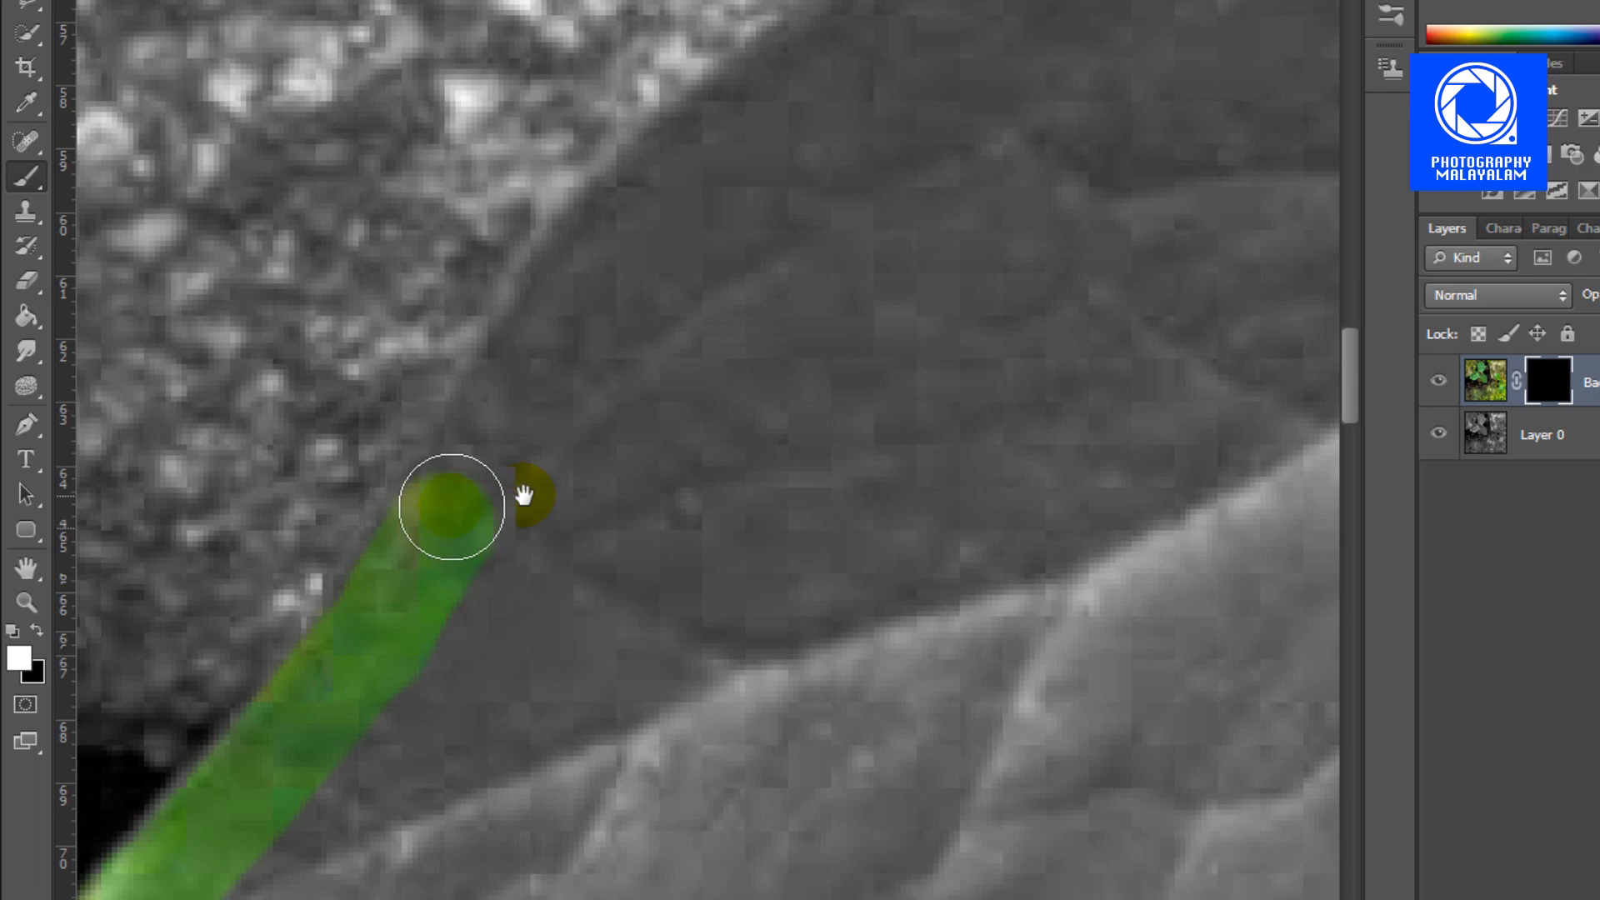
pyautogui.moveTo(497, 422); pyautogui.dragTo(592, 262)
pyautogui.moveTo(592, 261); pyautogui.dragTo(568, 304)
pyautogui.moveTo(567, 303); pyautogui.dragTo(697, 189)
pyautogui.moveTo(991, 89); pyautogui.dragTo(474, 438)
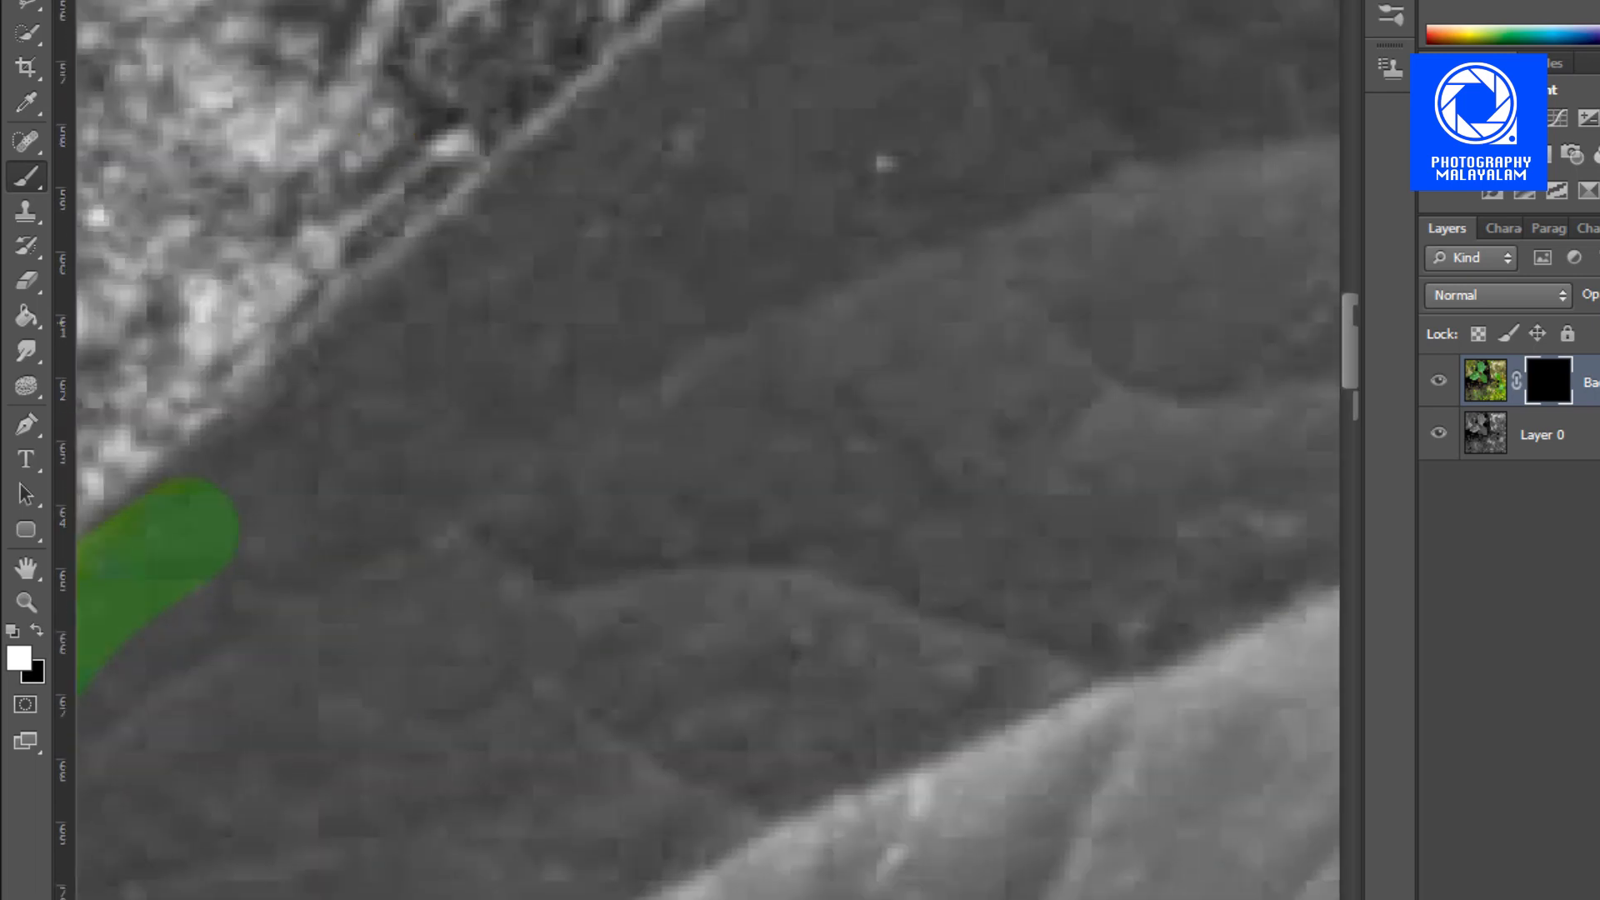
pyautogui.moveTo(614, 375); pyautogui.dragTo(746, 339)
pyautogui.click(38, 0)
pyautogui.doubleClick(52, 58)
pyautogui.moveTo(698, 169); pyautogui.dragTo(441, 411)
pyautogui.moveTo(864, 149); pyautogui.dragTo(725, 353)
pyautogui.moveTo(561, 375)
pyautogui.mouseDown()
pyautogui.moveTo(775, 193)
pyautogui.moveTo(721, 225)
pyautogui.moveTo(1000, 17)
pyautogui.mouseUp()
pyautogui.moveTo(1000, 75); pyautogui.dragTo(619, 333)
pyautogui.moveTo(655, 233)
pyautogui.mouseDown()
pyautogui.moveTo(856, 106)
pyautogui.moveTo(1162, 21)
pyautogui.mouseUp()
pyautogui.moveTo(1150, 172); pyautogui.dragTo(810, 203)
# Paint white over the small pointed leaf between the lower-left and upper leaves and start up the upper leaf's left edge.
pyautogui.moveTo(853, 53); pyautogui.dragTo(1211, 151)
pyautogui.moveTo(1111, 275); pyautogui.dragTo(391, 219)
pyautogui.moveTo(510, 106)
pyautogui.mouseDown()
pyautogui.moveTo(714, 184)
pyautogui.moveTo(713, 590)
pyautogui.mouseUp()
pyautogui.moveTo(733, 475)
pyautogui.mouseDown()
pyautogui.moveTo(725, 553)
pyautogui.moveTo(507, 104)
pyautogui.moveTo(767, 275)
pyautogui.moveTo(914, 456)
pyautogui.mouseUp()
pyautogui.moveTo(950, 492)
pyautogui.mouseDown()
pyautogui.moveTo(914, 228)
pyautogui.moveTo(862, 115)
pyautogui.mouseUp()
pyautogui.moveTo(714, 121); pyautogui.dragTo(714, 601)
pyautogui.moveTo(862, 593); pyautogui.dragTo(653, 86)
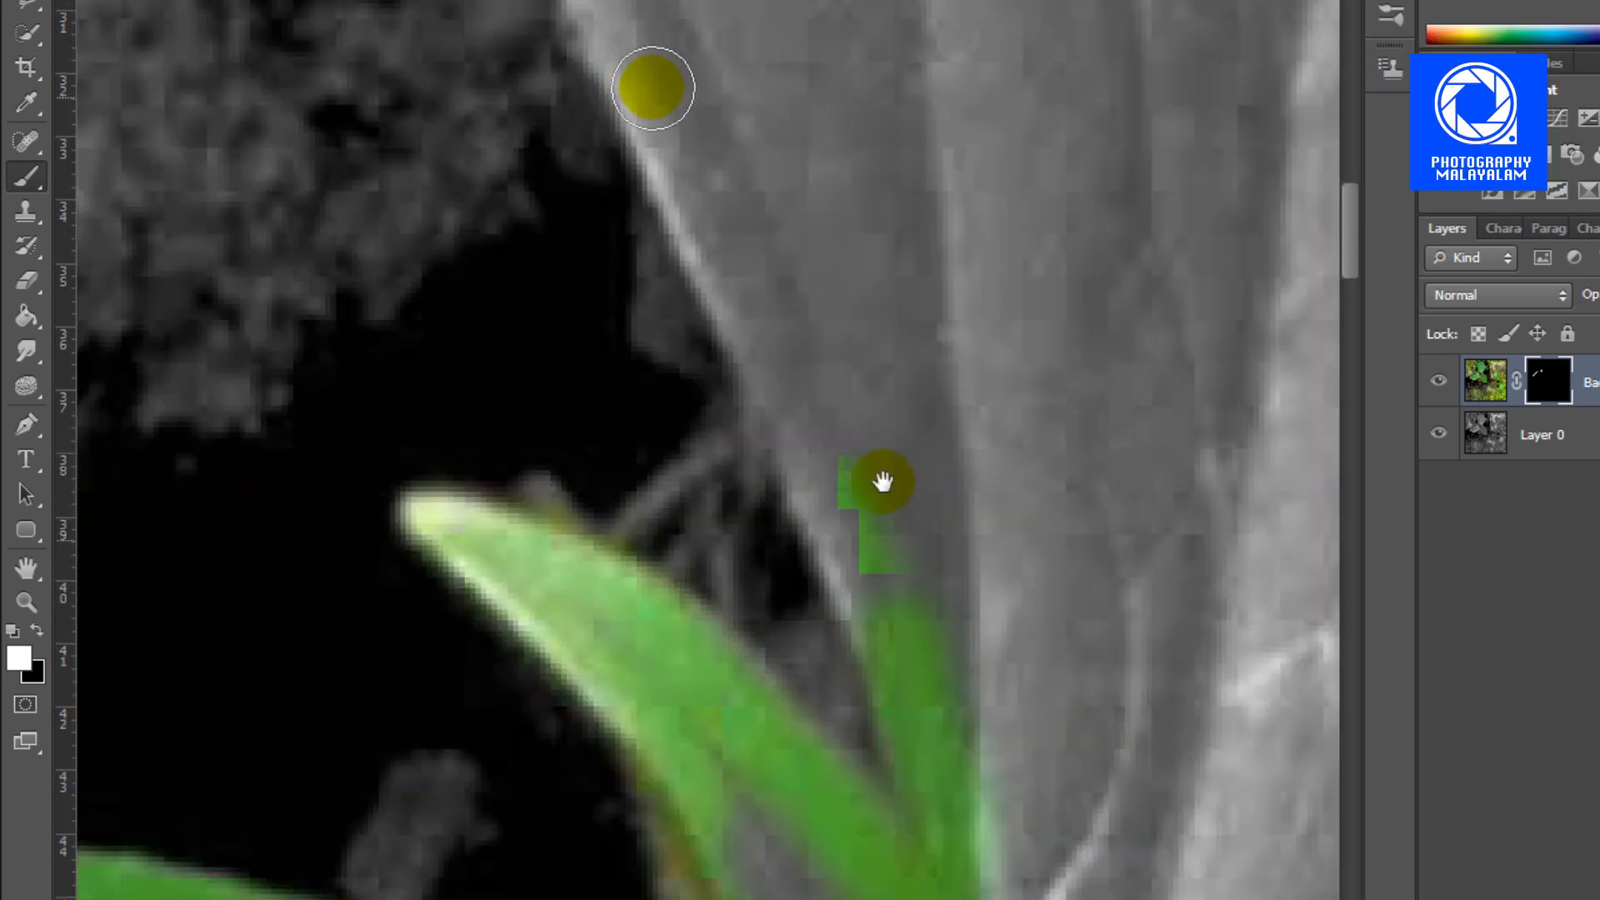
# Continue the white mask outline up the left edge of the upper leaf to its tip.
pyautogui.moveTo(733, 8); pyautogui.dragTo(802, 765)
pyautogui.moveTo(723, 796)
pyautogui.mouseDown()
pyautogui.moveTo(583, 214)
pyautogui.moveTo(607, 30)
pyautogui.moveTo(552, 525)
pyautogui.mouseUp()
pyautogui.moveTo(550, 525); pyautogui.dragTo(702, 57)
pyautogui.moveTo(667, 121); pyautogui.dragTo(343, 561)
pyautogui.moveTo(366, 517)
pyautogui.mouseDown()
pyautogui.moveTo(522, 351)
pyautogui.moveTo(780, 213)
pyautogui.moveTo(1075, 138)
pyautogui.mouseUp()
pyautogui.moveTo(1142, 213); pyautogui.dragTo(691, 243)
# Outline the right edge of the upper leaf in white on the mask, from its tip down to the flower.
pyautogui.moveTo(764, 147); pyautogui.dragTo(983, 421)
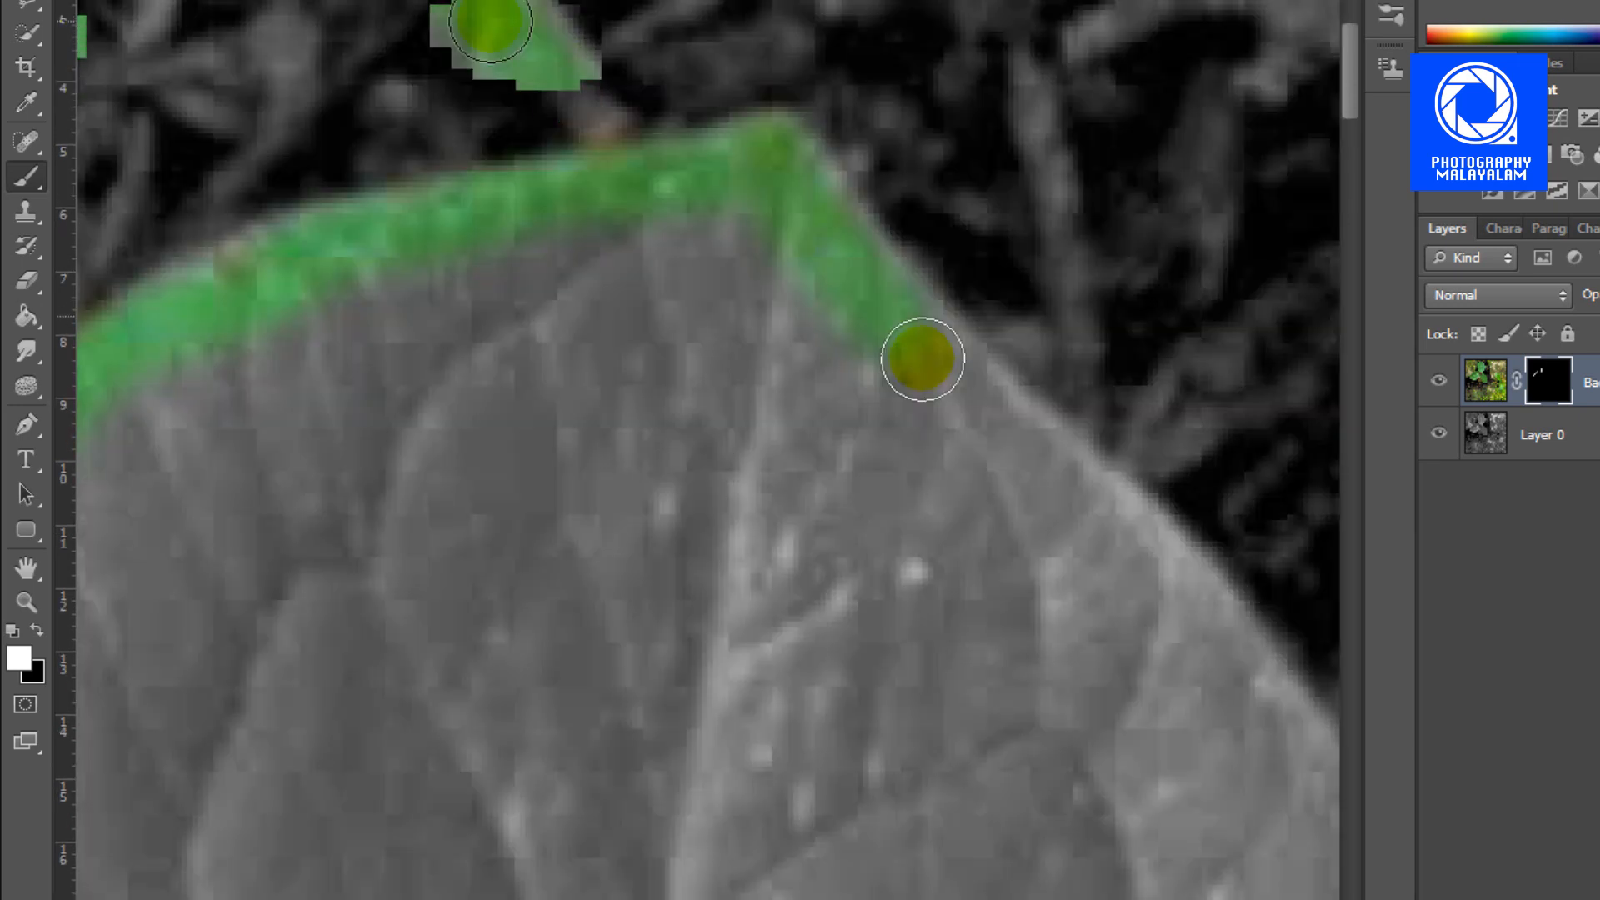
pyautogui.moveTo(917, 361); pyautogui.dragTo(591, 115)
pyautogui.moveTo(832, 335); pyautogui.dragTo(956, 473)
pyautogui.moveTo(851, 528); pyautogui.dragTo(511, 293)
pyautogui.moveTo(592, 207); pyautogui.dragTo(942, 709)
pyautogui.moveTo(896, 618)
pyautogui.mouseDown()
pyautogui.moveTo(718, 268)
pyautogui.moveTo(641, 196)
pyautogui.mouseUp()
pyautogui.moveTo(712, 328); pyautogui.dragTo(799, 654)
pyautogui.moveTo(840, 629)
pyautogui.mouseDown()
pyautogui.moveTo(825, 250)
pyautogui.moveTo(791, 170)
pyautogui.mouseUp()
pyautogui.moveTo(749, 161)
pyautogui.mouseDown()
pyautogui.moveTo(764, 339)
pyautogui.moveTo(730, 698)
pyautogui.mouseUp()
pyautogui.moveTo(683, 646); pyautogui.dragTo(816, 198)
pyautogui.moveTo(869, 200)
pyautogui.mouseDown()
pyautogui.moveTo(789, 475)
pyautogui.moveTo(575, 727)
pyautogui.moveTo(917, 162)
pyautogui.moveTo(626, 446)
pyautogui.moveTo(444, 588)
pyautogui.mouseUp()
pyautogui.moveTo(440, 562); pyautogui.dragTo(607, 118)
# Paint white on the mask around the small right-hand leaf and down the lower-right leaf's outer edge, undoing the stray stroke.
pyautogui.moveTo(585, 177)
pyautogui.mouseDown()
pyautogui.moveTo(792, 189)
pyautogui.moveTo(957, 173)
pyautogui.moveTo(966, 297)
pyautogui.moveTo(800, 447)
pyautogui.moveTo(785, 513)
pyautogui.mouseUp()
pyautogui.moveTo(779, 517); pyautogui.dragTo(572, 233)
pyautogui.moveTo(586, 296); pyautogui.dragTo(1071, 475)
pyautogui.moveTo(1071, 474)
pyautogui.mouseDown()
pyautogui.moveTo(535, 312)
pyautogui.moveTo(1083, 470)
pyautogui.mouseUp()
pyautogui.moveTo(1067, 457); pyautogui.dragTo(542, 250)
pyautogui.moveTo(583, 279)
pyautogui.mouseDown()
pyautogui.moveTo(921, 621)
pyautogui.moveTo(835, 489)
pyautogui.moveTo(924, 624)
pyautogui.mouseUp()
pyautogui.moveTo(925, 611); pyautogui.dragTo(624, 232)
pyautogui.moveTo(641, 275)
pyautogui.mouseDown()
pyautogui.moveTo(863, 689)
pyautogui.moveTo(867, 758)
pyautogui.mouseUp()
pyautogui.moveTo(867, 758); pyautogui.dragTo(741, 217)
pyautogui.moveTo(750, 242)
pyautogui.mouseDown()
pyautogui.moveTo(849, 807)
pyautogui.moveTo(851, 142)
pyautogui.mouseUp()
pyautogui.moveTo(851, 159); pyautogui.dragTo(925, 633)
pyautogui.moveTo(925, 633); pyautogui.dragTo(935, 133)
pyautogui.moveTo(954, 158); pyautogui.dragTo(775, 464)
pyautogui.hotkey('ctrl', 'z')
# Paint the white mask outline around the lower-right leaf's tip and onto the bottom of its left edge.
pyautogui.moveTo(888, 288); pyautogui.dragTo(677, 627)
pyautogui.moveTo(377, 599); pyautogui.dragTo(190, 616)
pyautogui.moveTo(278, 625)
pyautogui.mouseDown()
pyautogui.moveTo(825, 596)
pyautogui.moveTo(356, 302)
pyautogui.mouseUp()
pyautogui.moveTo(353, 186); pyautogui.dragTo(590, 624)
pyautogui.moveTo(361, 359); pyautogui.dragTo(574, 702)
pyautogui.moveTo(425, 160); pyautogui.dragTo(568, 447)
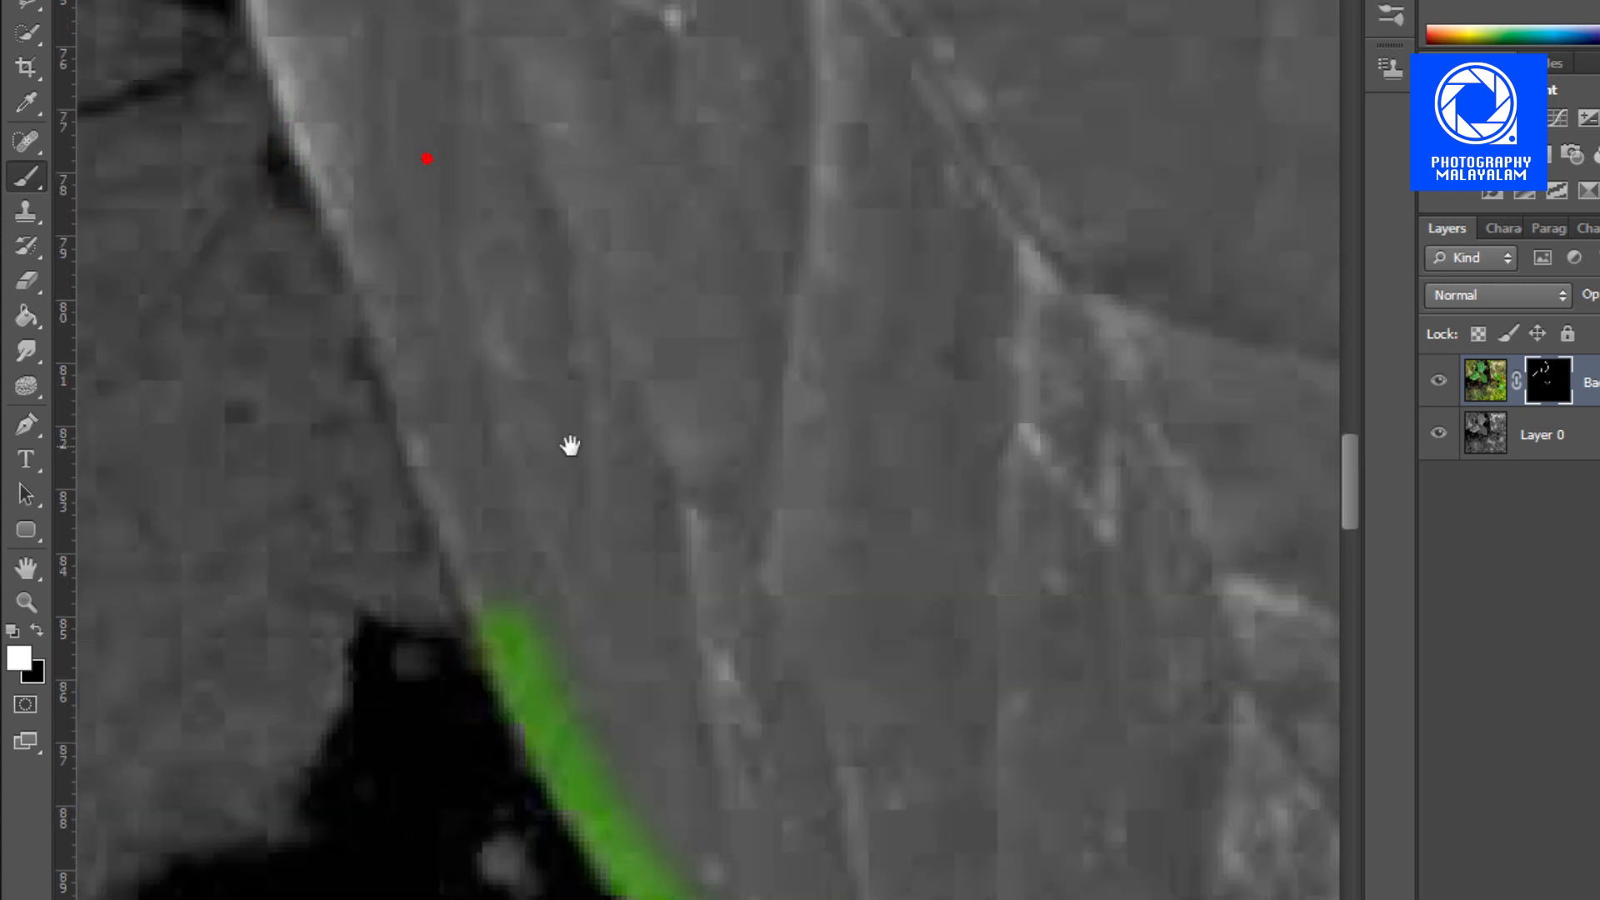
# Paint up the left edge of the lower-right leaf on the mask, keeping white as the foreground color.
pyautogui.moveTo(333, 141); pyautogui.dragTo(533, 721)
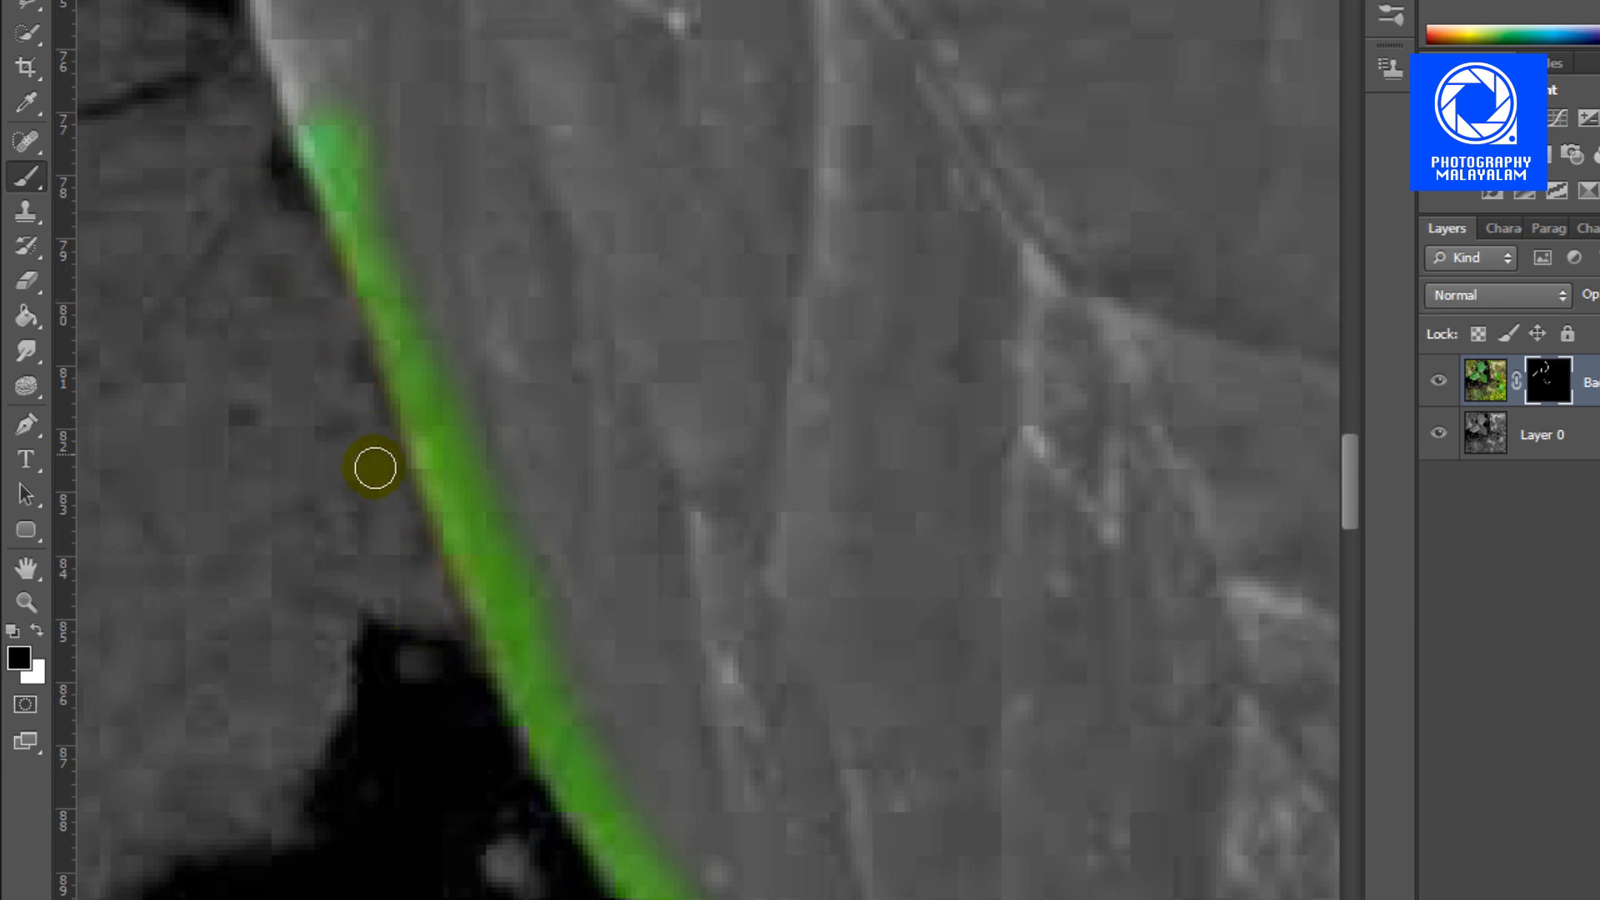
pyautogui.click(35, 627)
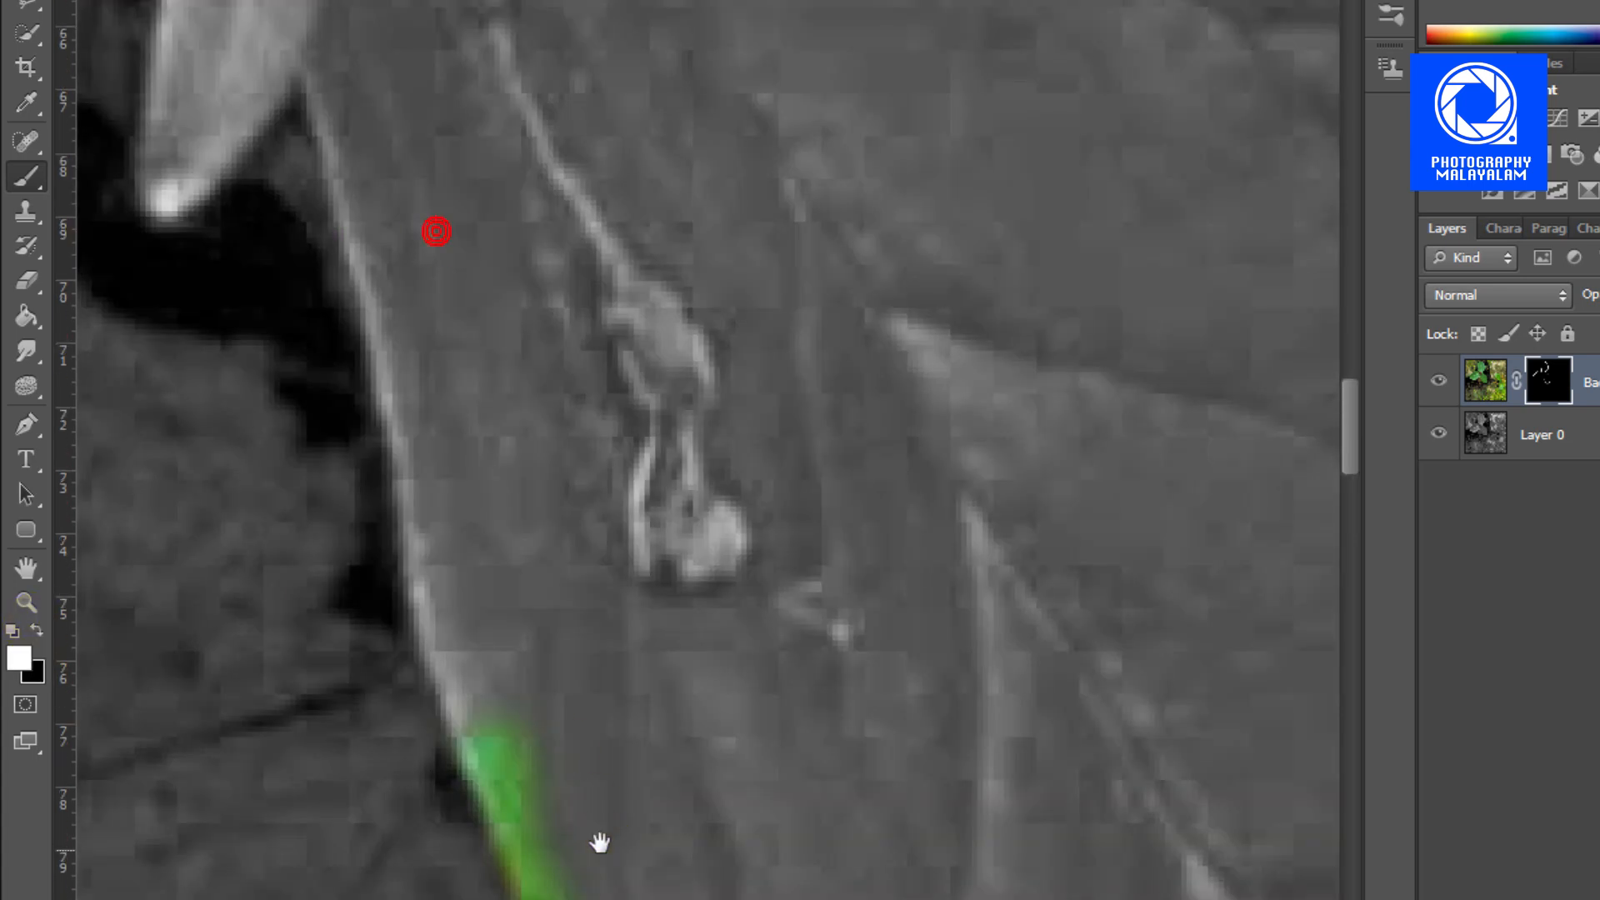
pyautogui.moveTo(448, 264)
pyautogui.mouseDown()
pyautogui.moveTo(464, 556)
pyautogui.moveTo(530, 733)
pyautogui.mouseUp()
pyautogui.moveTo(469, 212); pyautogui.dragTo(588, 518)
# Shrink the brush and outline the small lower leaf and the bottom edge of the lower-left leaf in white.
pyautogui.press('[')
pyautogui.press('[')
pyautogui.press('[')
pyautogui.moveTo(427, 335)
pyautogui.mouseDown()
pyautogui.moveTo(297, 503)
pyautogui.moveTo(257, 71)
pyautogui.moveTo(678, 176)
pyautogui.mouseUp()
pyautogui.moveTo(634, 175)
pyautogui.mouseDown()
pyautogui.moveTo(509, 529)
pyautogui.moveTo(347, 742)
pyautogui.mouseUp()
pyautogui.moveTo(347, 742)
pyautogui.mouseDown()
pyautogui.moveTo(724, 354)
pyautogui.moveTo(517, 592)
pyautogui.moveTo(361, 724)
pyautogui.mouseUp()
pyautogui.moveTo(361, 725); pyautogui.dragTo(746, 418)
# Fill the mask inside the outlines of all three leaves with white using the Paint Bucket tool.
pyautogui.click(25, 602)
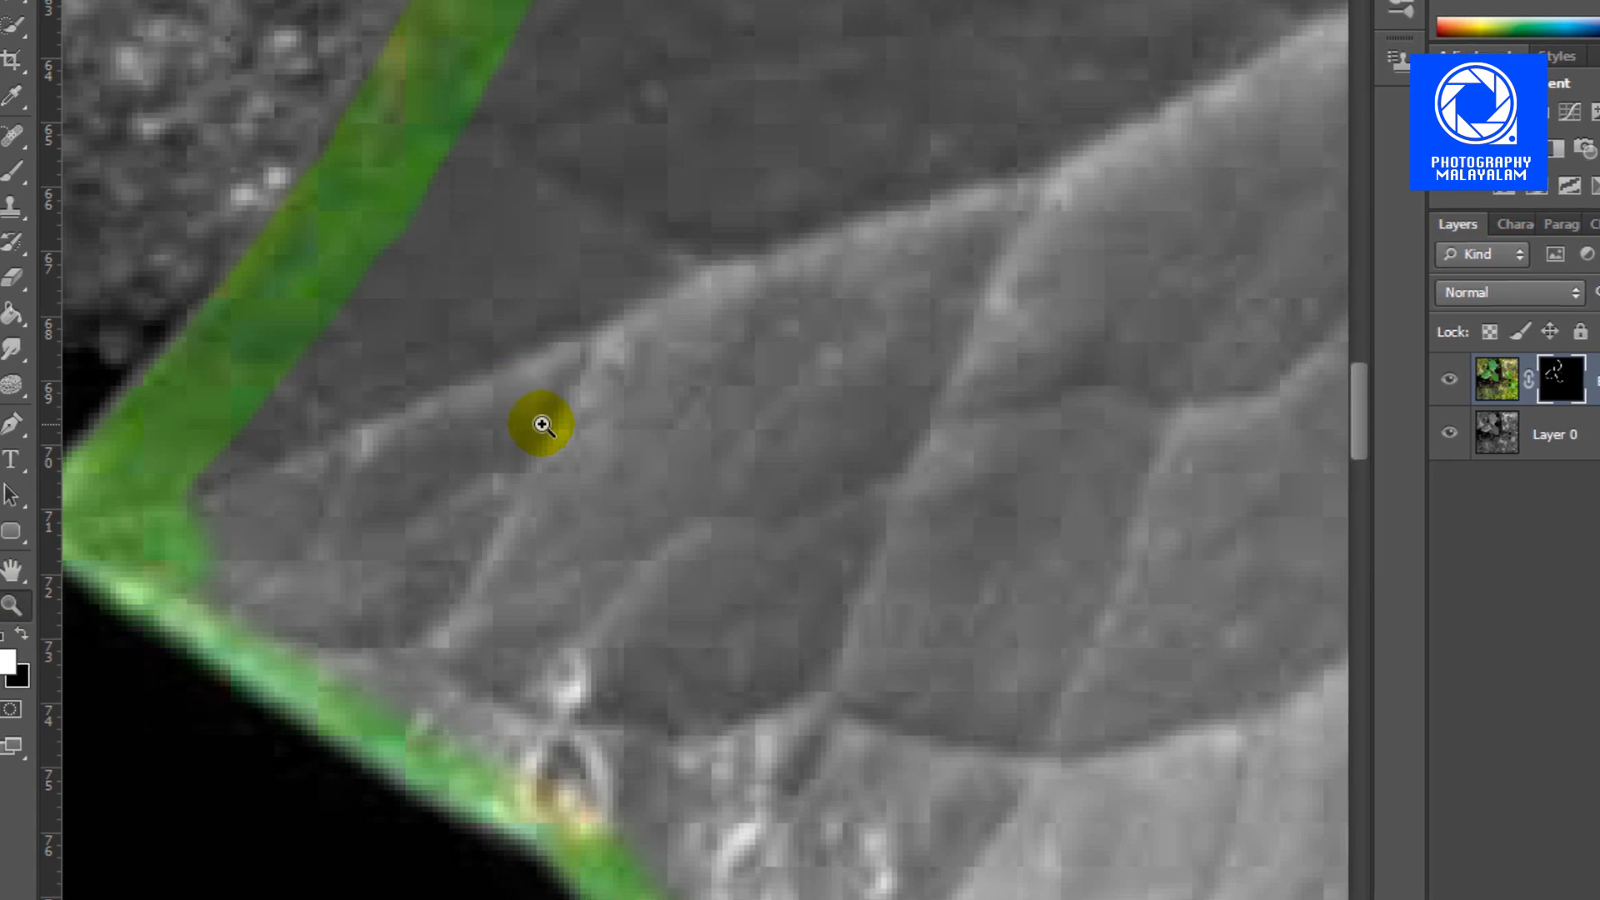
pyautogui.keyDown('alt'); pyautogui.click(573, 334); pyautogui.keyUp('alt')
pyautogui.click(574, 335)
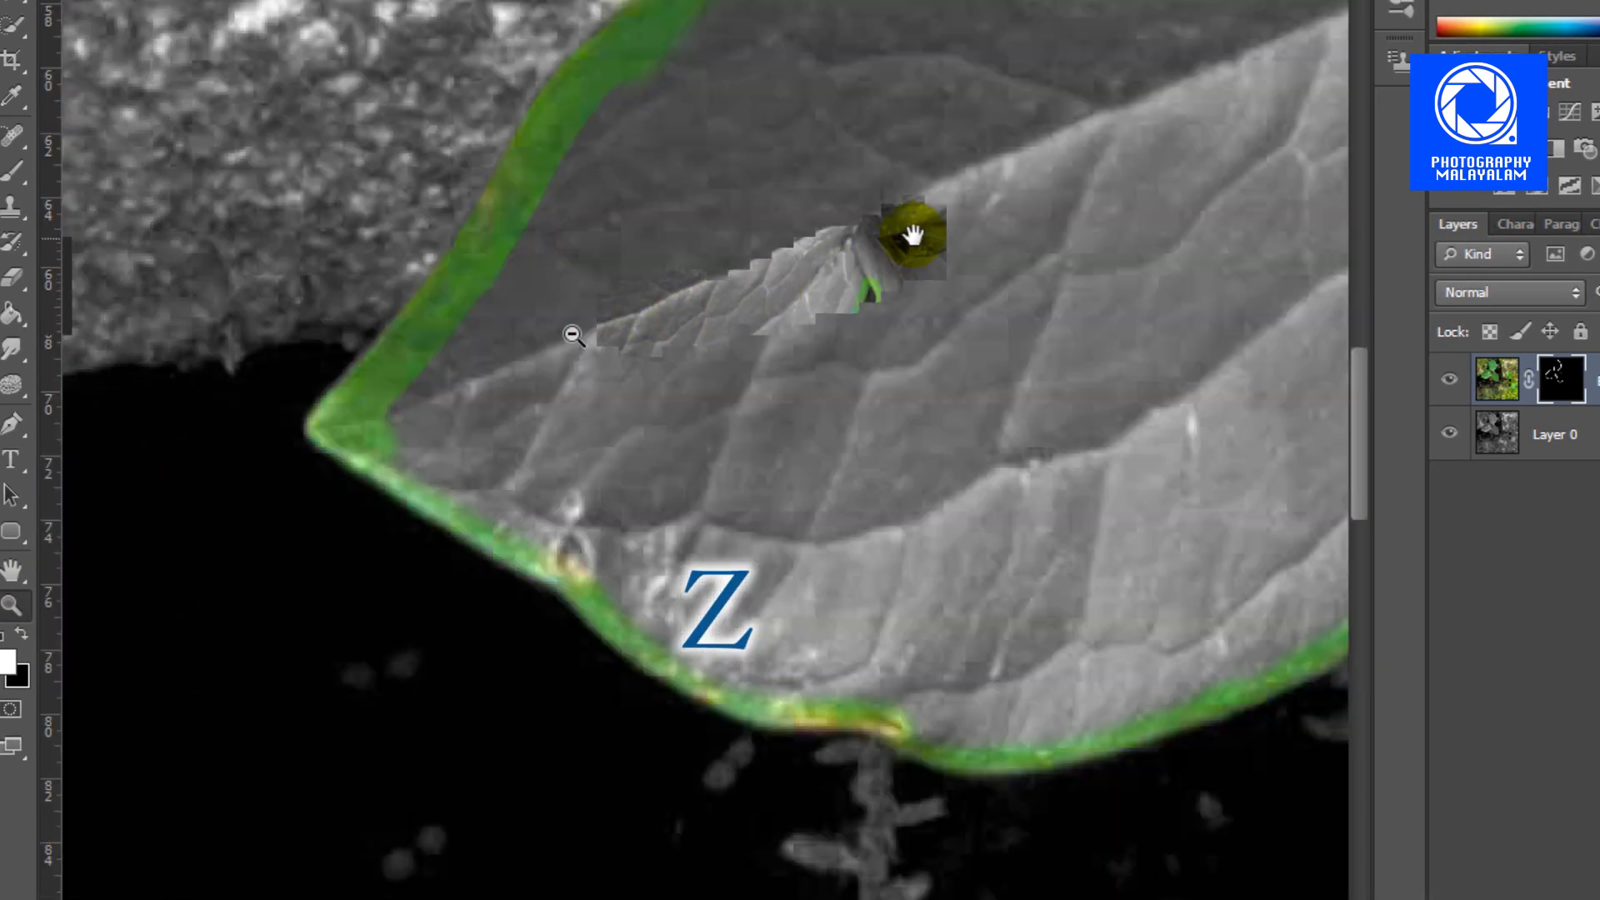
pyautogui.click(571, 328)
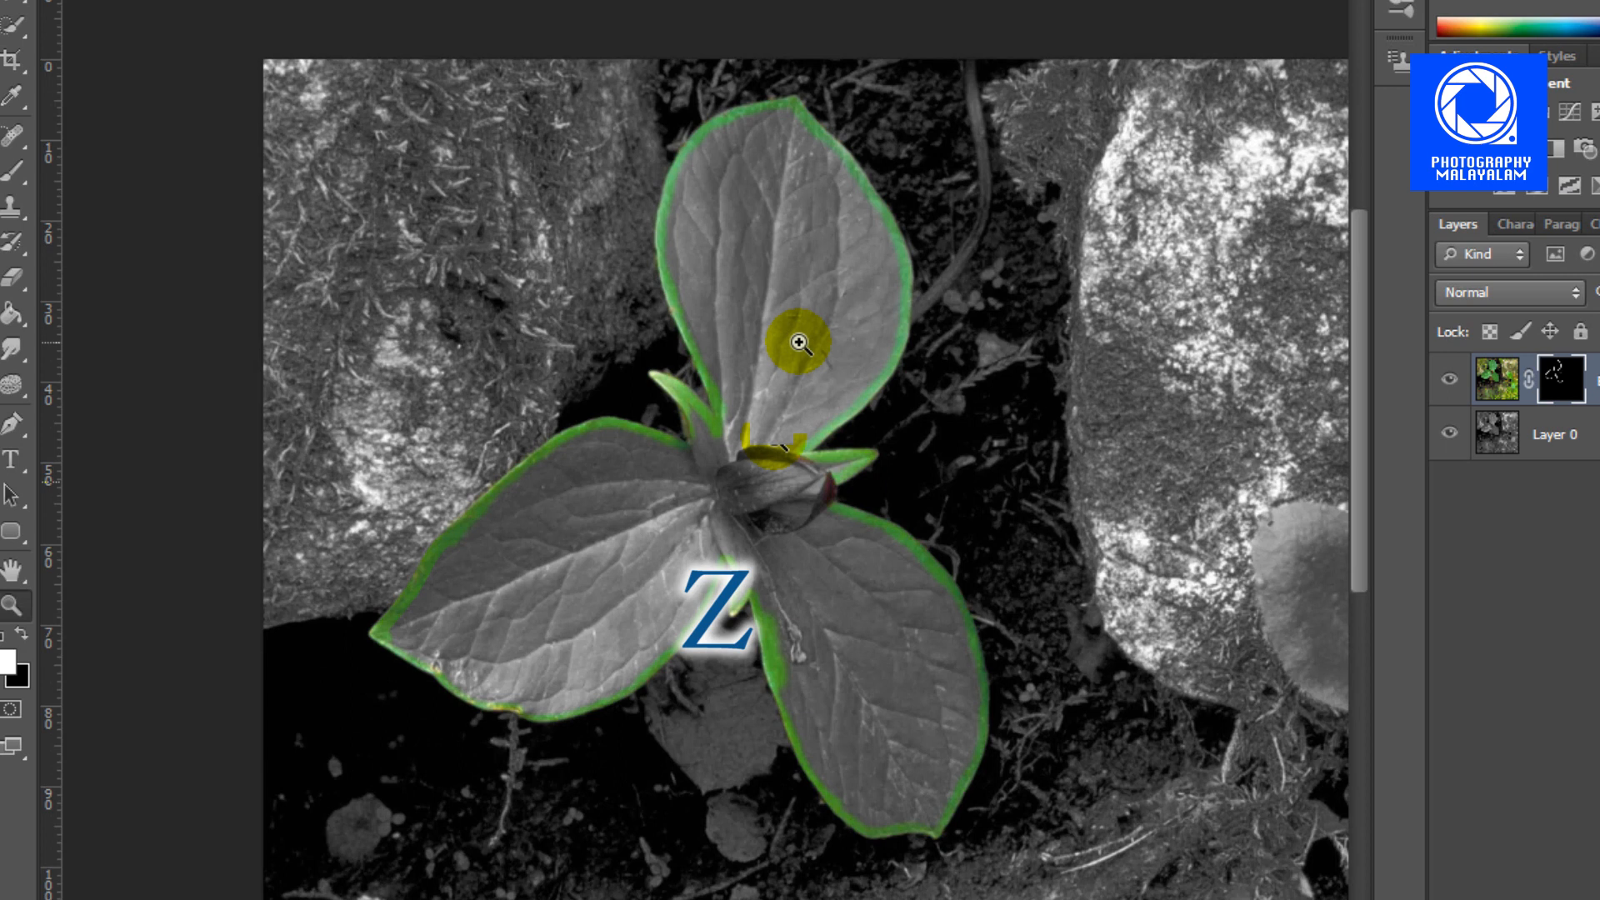
pyautogui.click(774, 436)
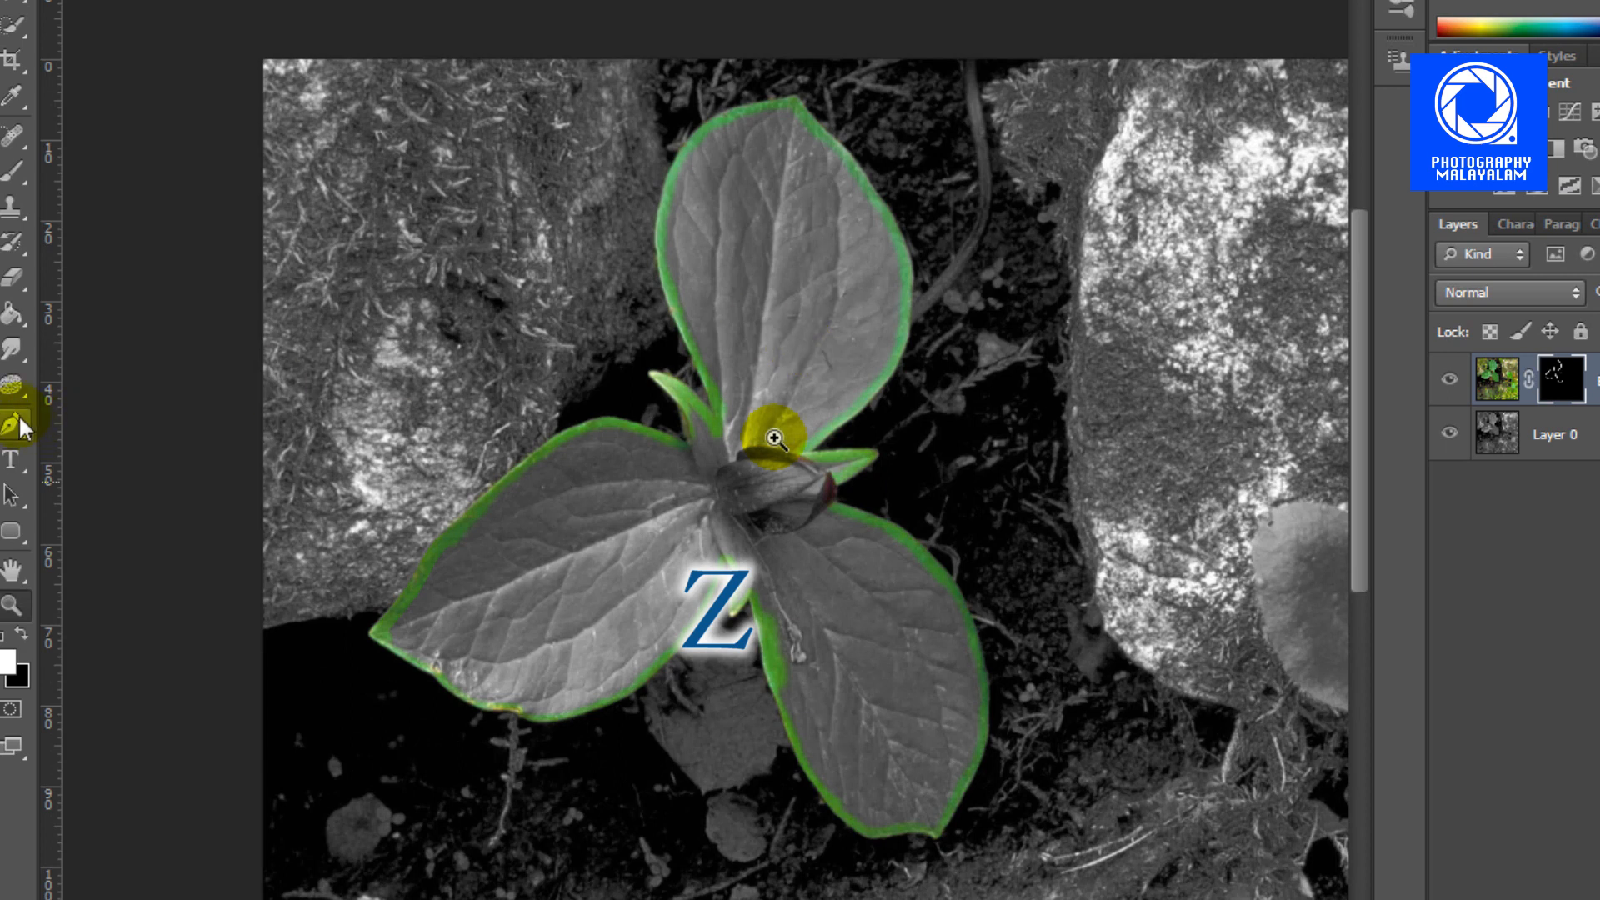
pyautogui.press('g')
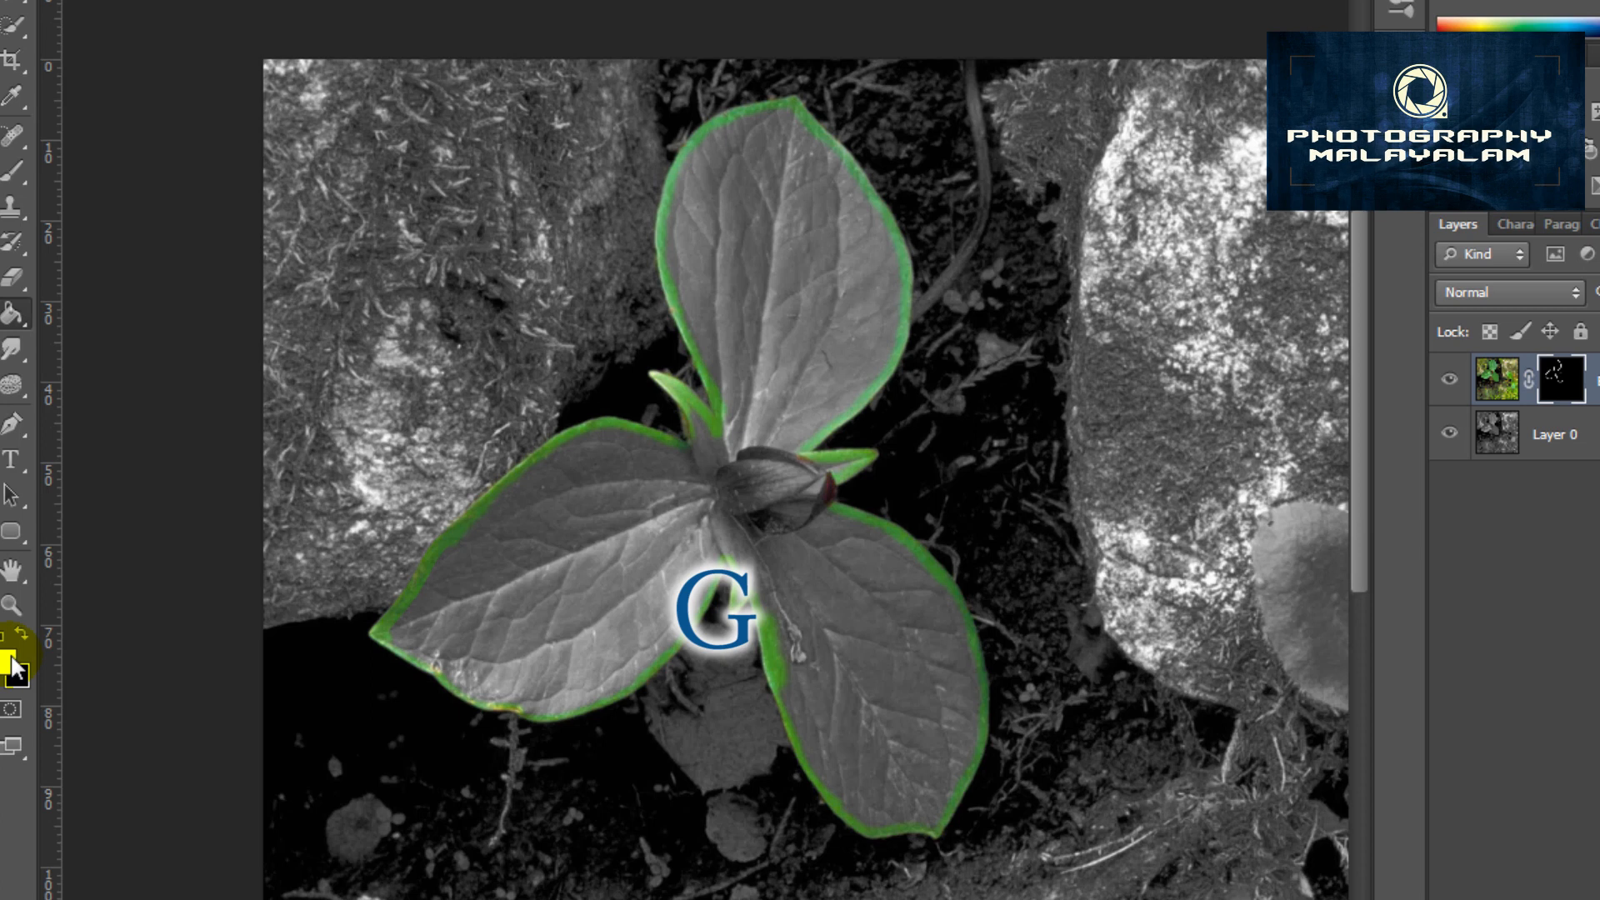
pyautogui.click(759, 254)
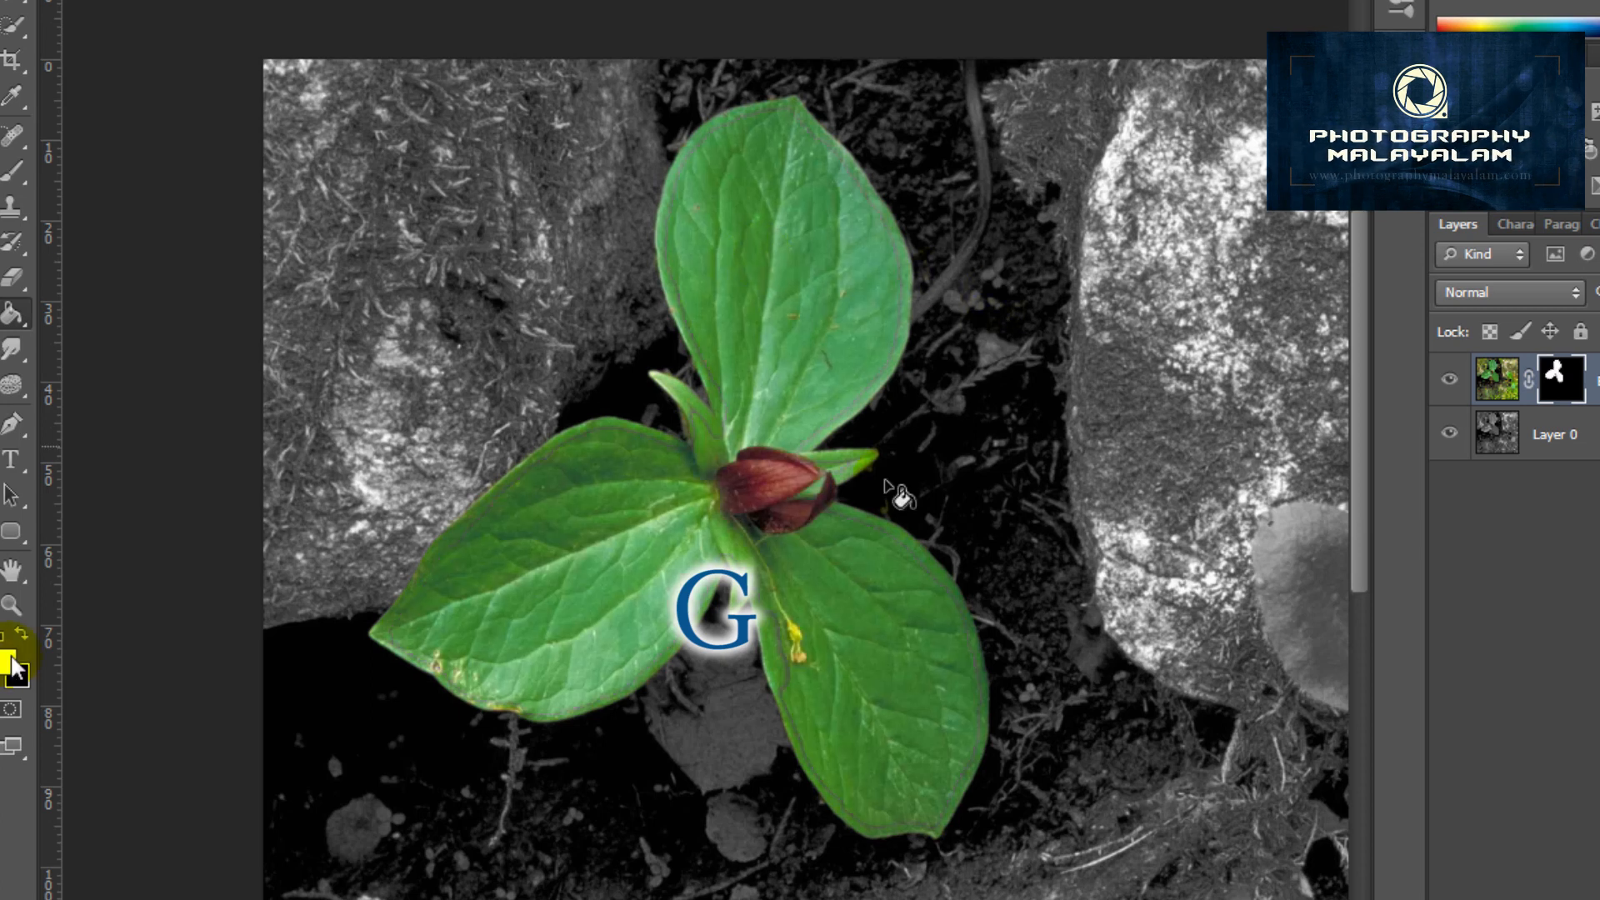
pyautogui.click(624, 593)
pyautogui.click(429, 604)
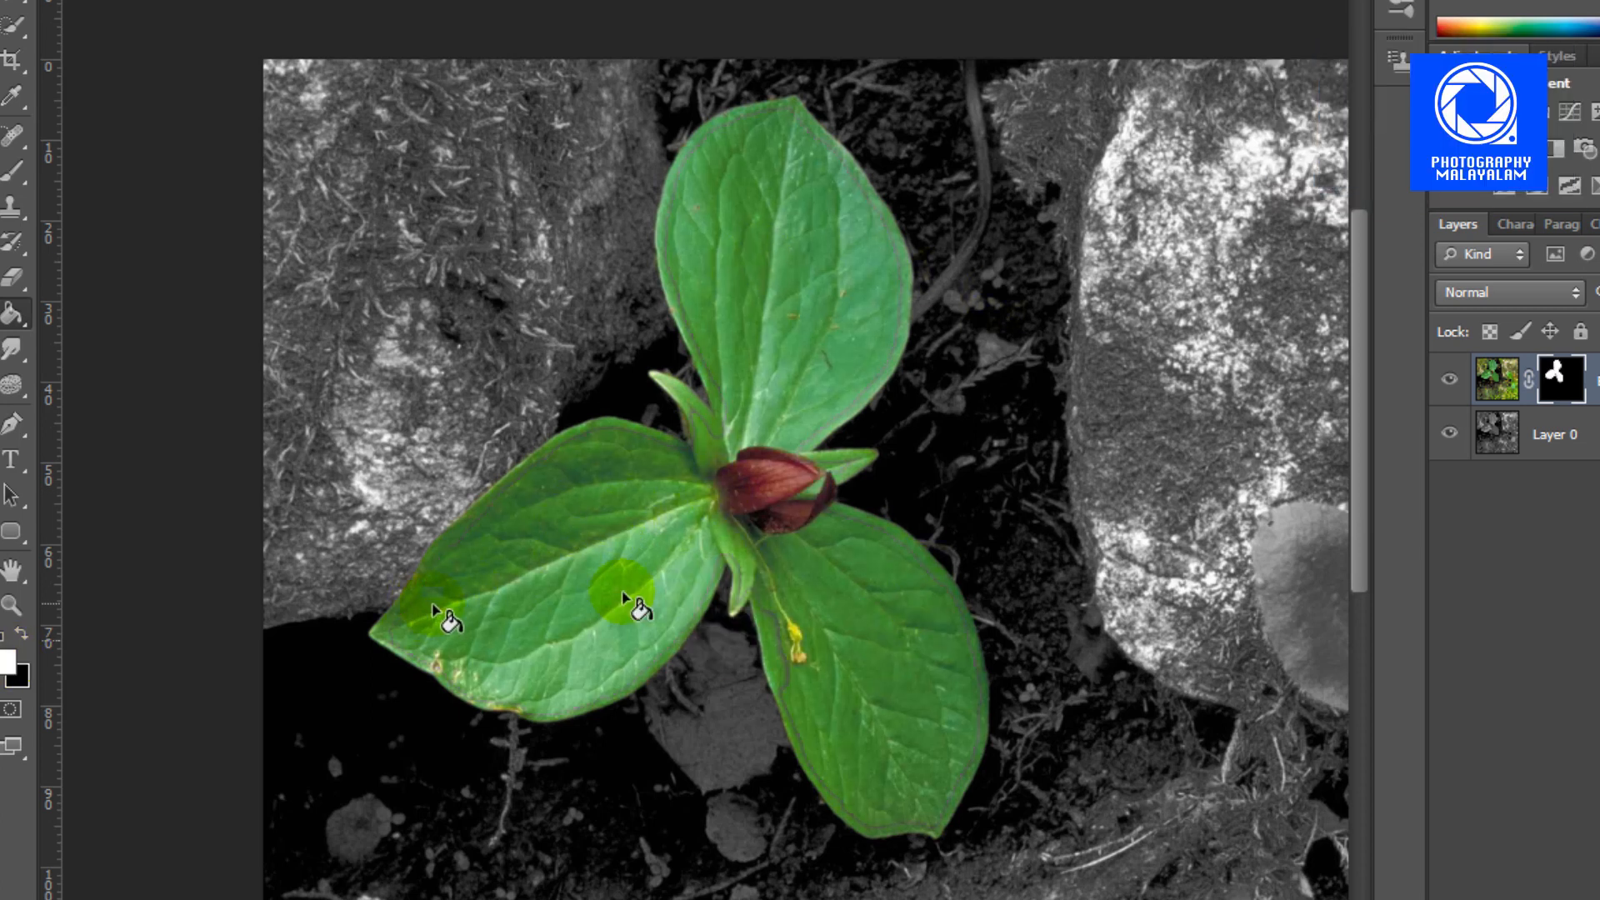
pyautogui.click(488, 617)
pyautogui.click(907, 676)
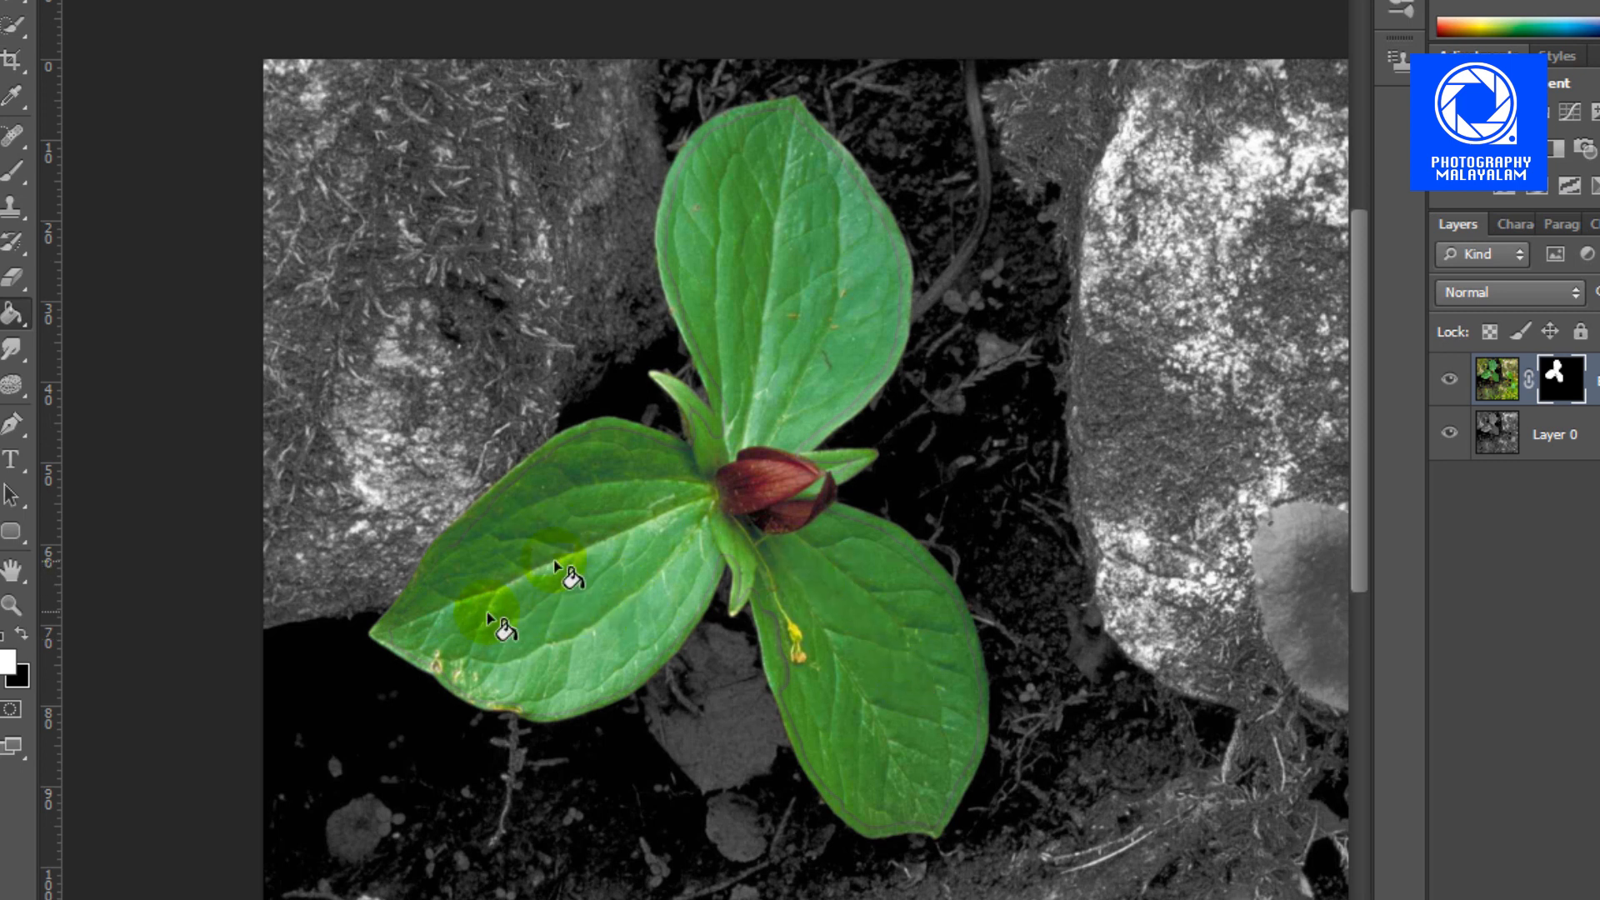
# Brush white over the thin gray seam left inside the upper edge of the lower-left leaf.
pyautogui.press('z')
pyautogui.moveTo(473, 562); pyautogui.dragTo(439, 573)
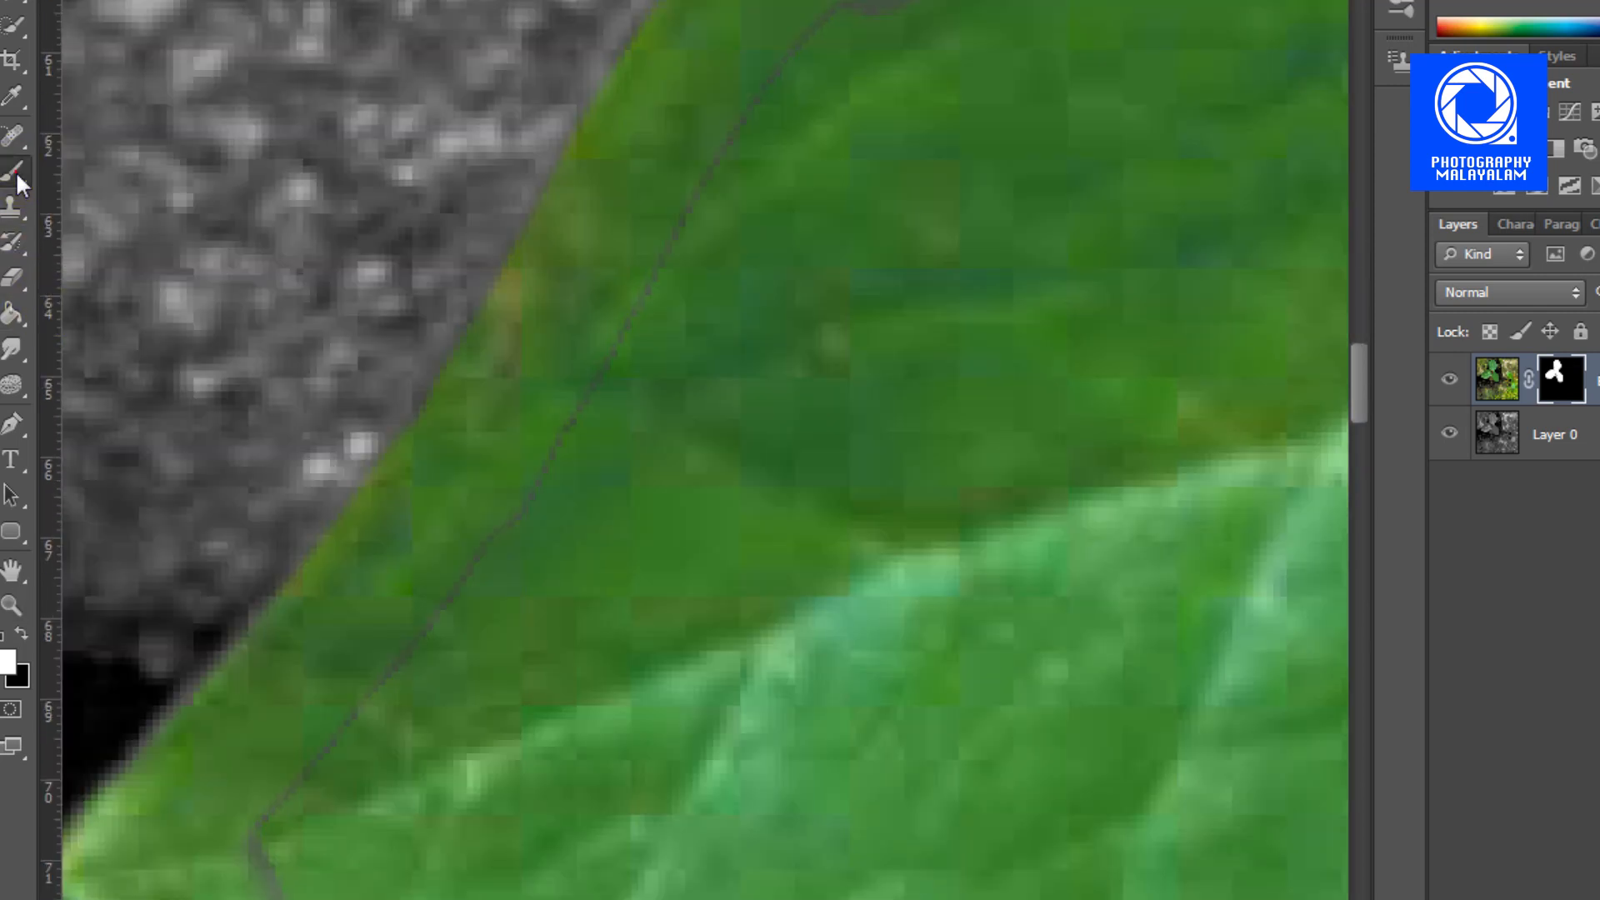
pyautogui.press('b')
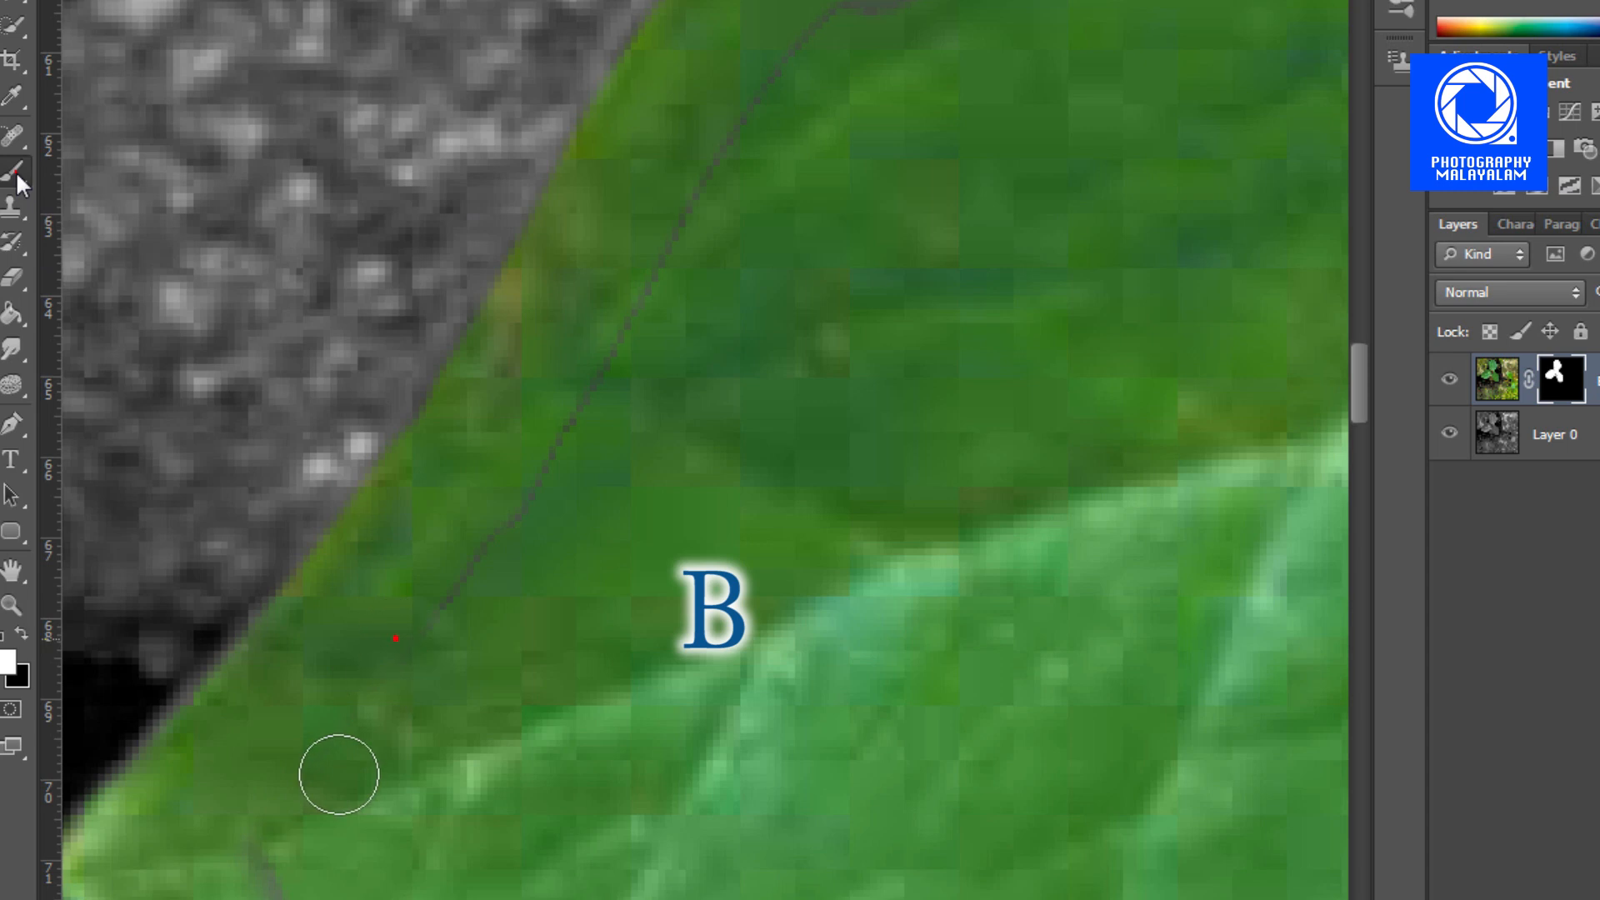
pyautogui.moveTo(489, 571)
pyautogui.mouseDown()
pyautogui.moveTo(686, 225)
pyautogui.moveTo(453, 650)
pyautogui.moveTo(708, 352)
pyautogui.mouseUp()
pyautogui.press('space')
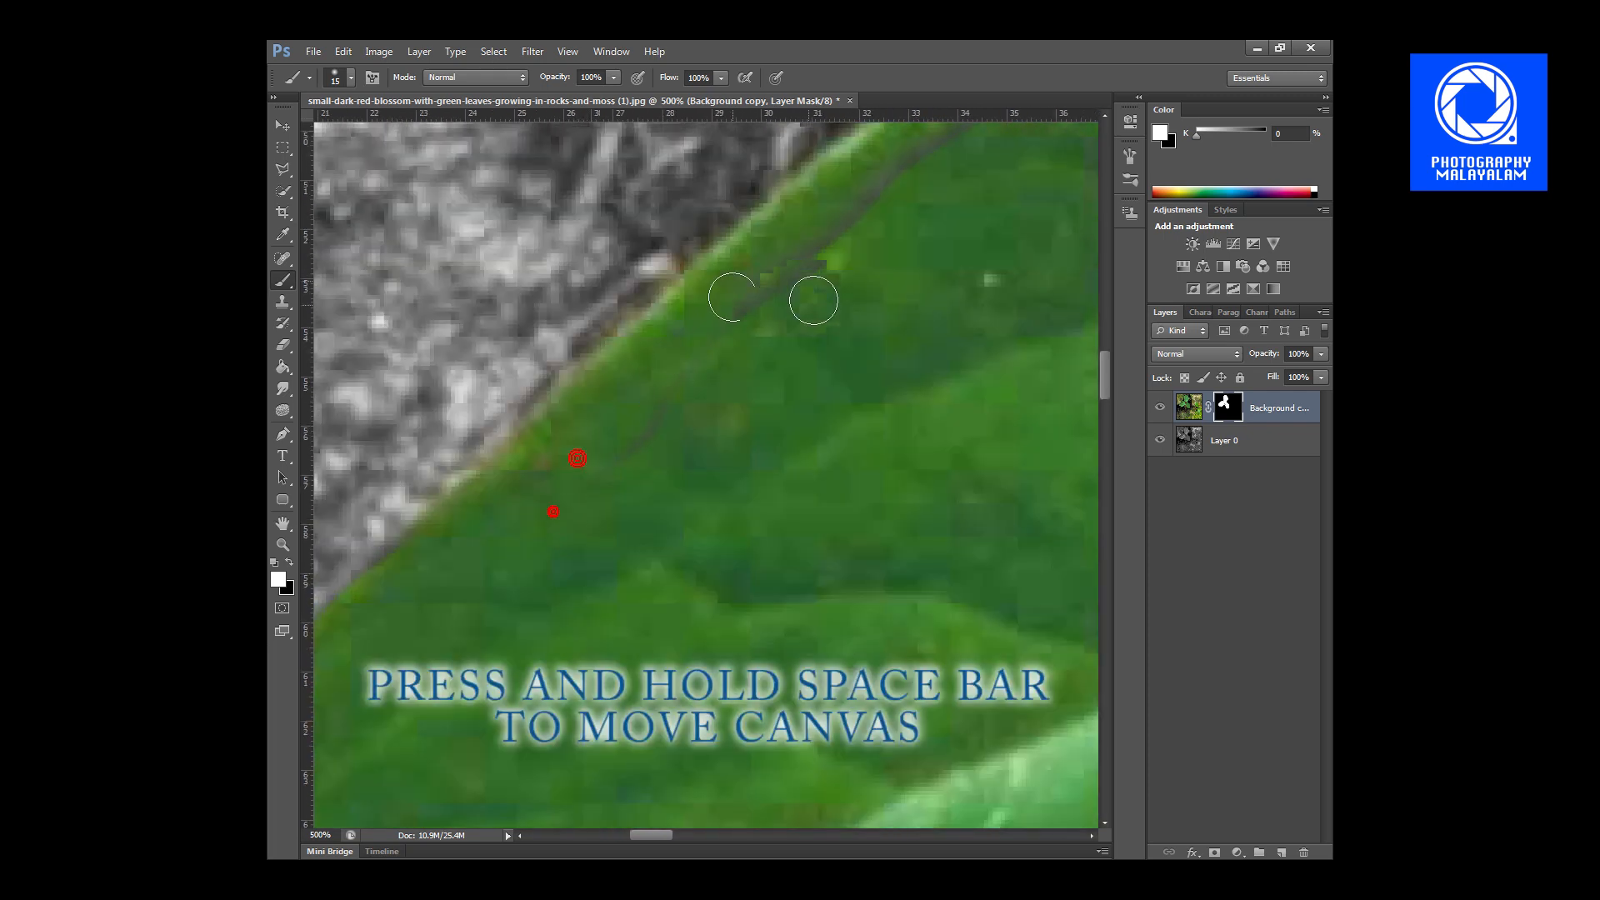
pyautogui.press('space')
pyautogui.moveTo(878, 229); pyautogui.dragTo(578, 350)
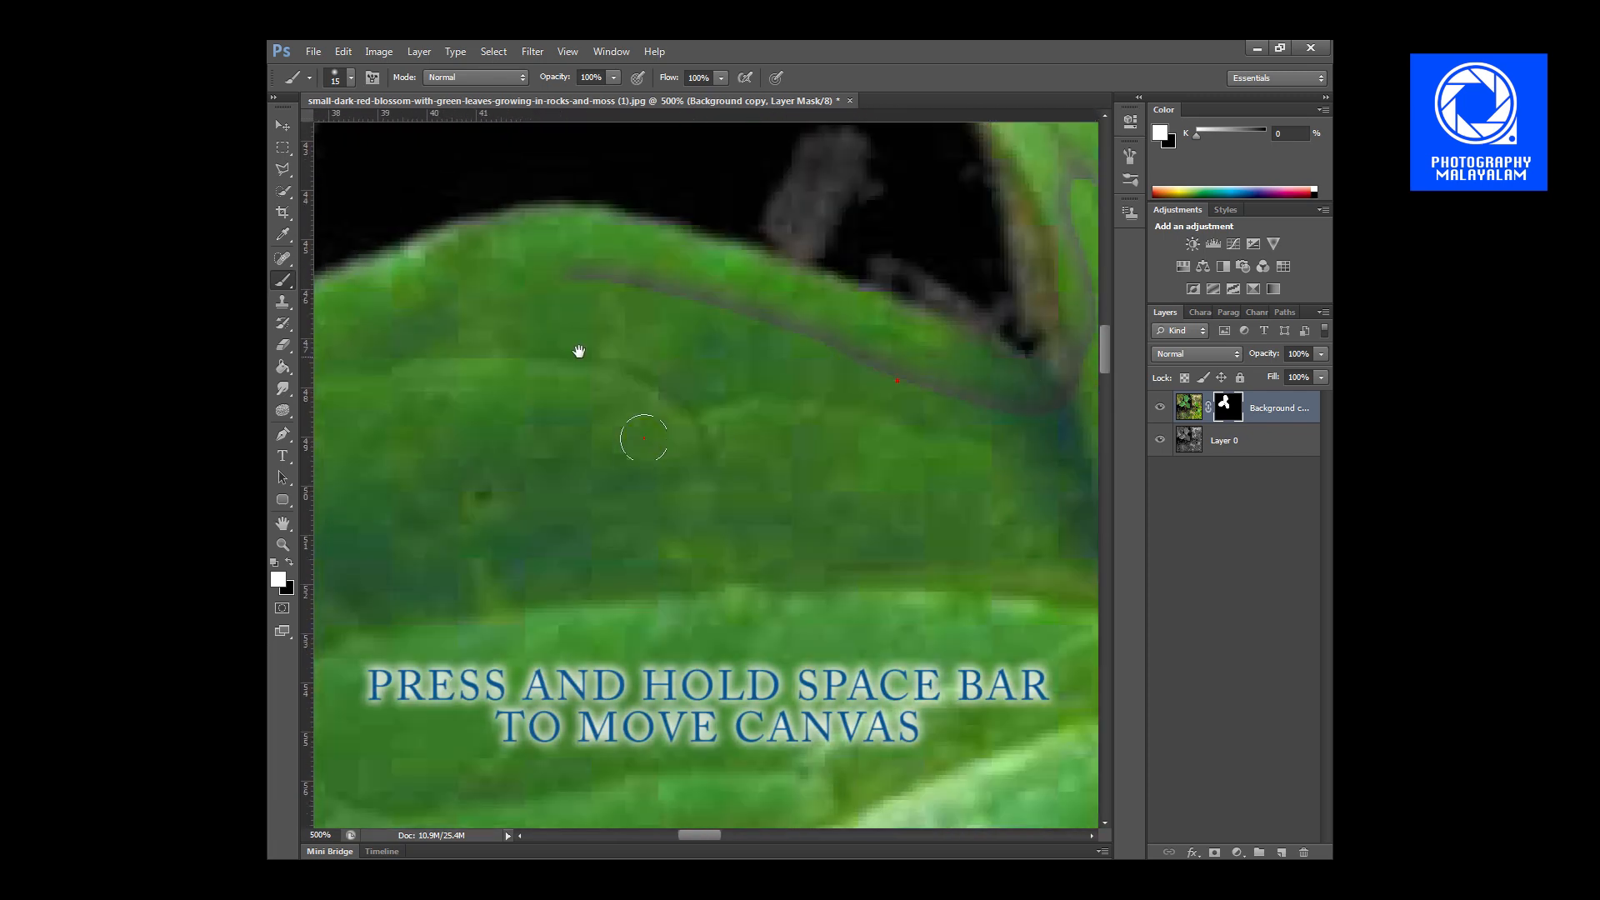
pyautogui.press('space')
pyautogui.moveTo(898, 381); pyautogui.dragTo(644, 437)
pyautogui.press('space')
pyautogui.moveTo(839, 342); pyautogui.dragTo(730, 380)
# Brush white over the gray seam along the left edge of the upper leaf.
pyautogui.moveTo(953, 232)
pyautogui.mouseDown()
pyautogui.moveTo(918, 410)
pyautogui.moveTo(792, 717)
pyautogui.mouseUp()
pyautogui.press('space')
pyautogui.moveTo(606, 182); pyautogui.dragTo(831, 609)
pyautogui.moveTo(607, 182); pyautogui.dragTo(831, 608)
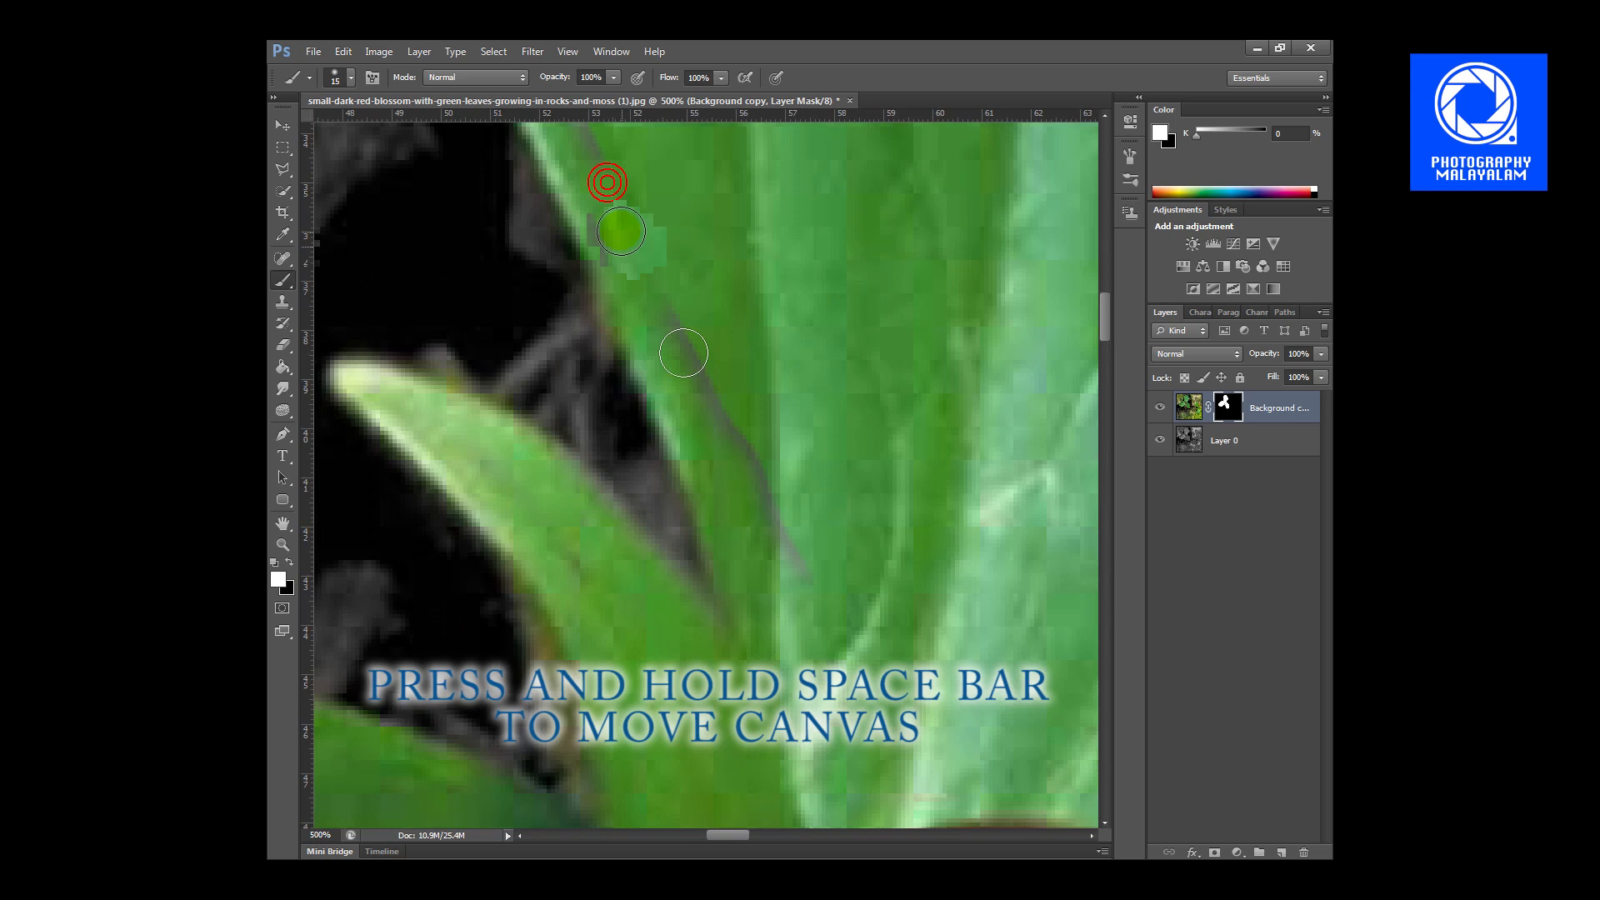
pyautogui.press('space')
pyautogui.moveTo(616, 196); pyautogui.dragTo(711, 565)
pyautogui.moveTo(583, 209)
pyautogui.mouseDown()
pyautogui.moveTo(739, 579)
pyautogui.moveTo(676, 497)
pyautogui.mouseUp()
pyautogui.press('space')
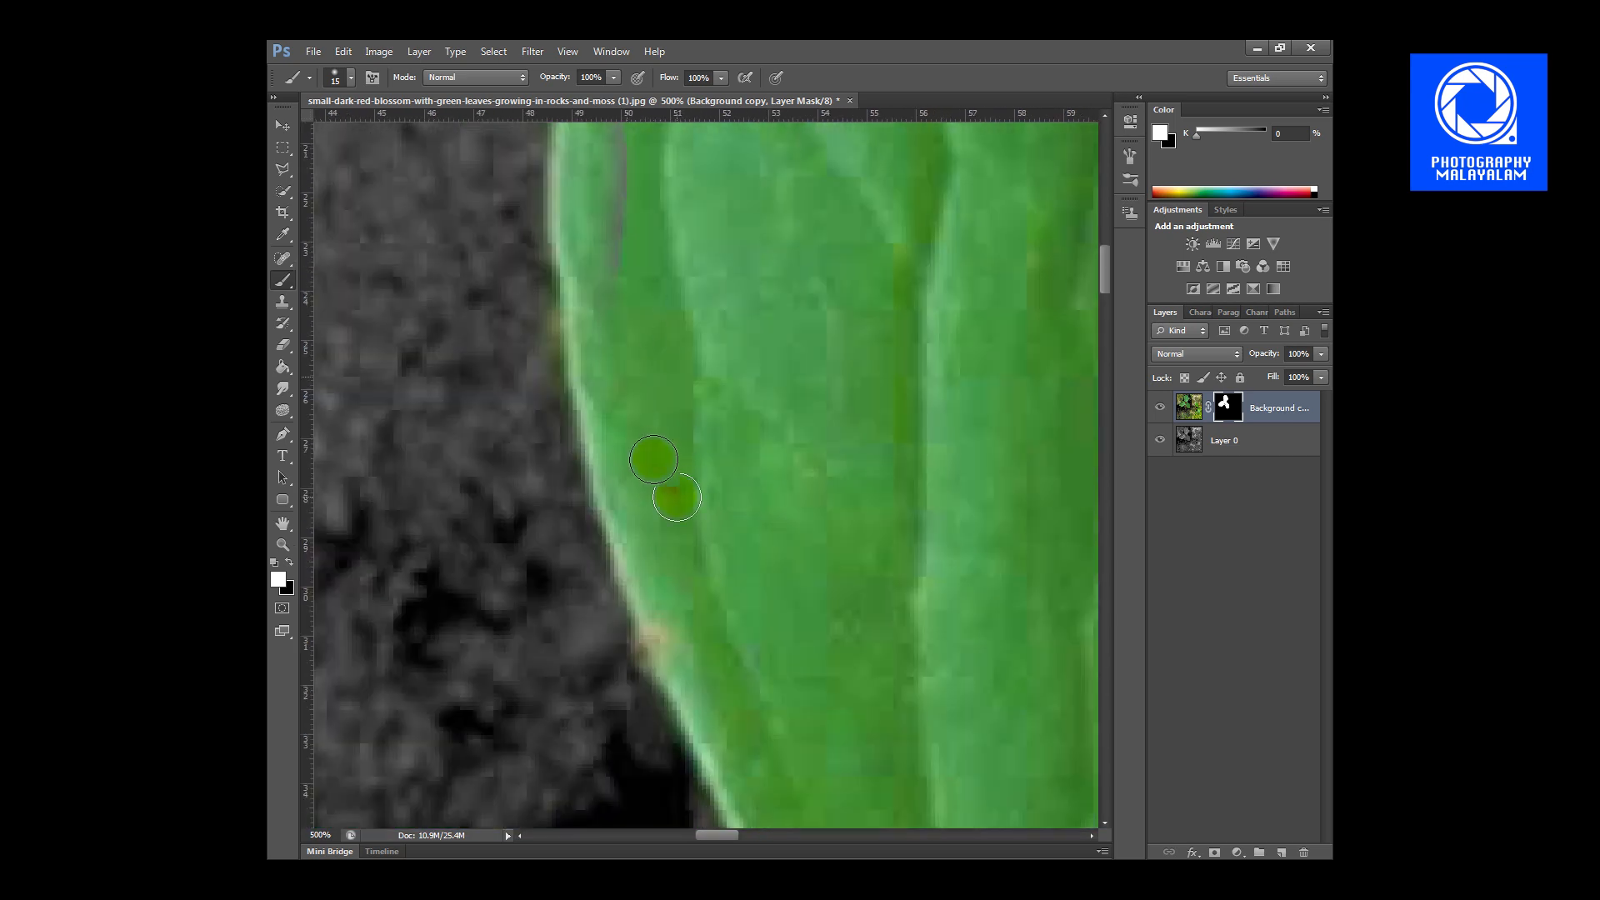
pyautogui.press('space')
pyautogui.moveTo(673, 442); pyautogui.dragTo(678, 476)
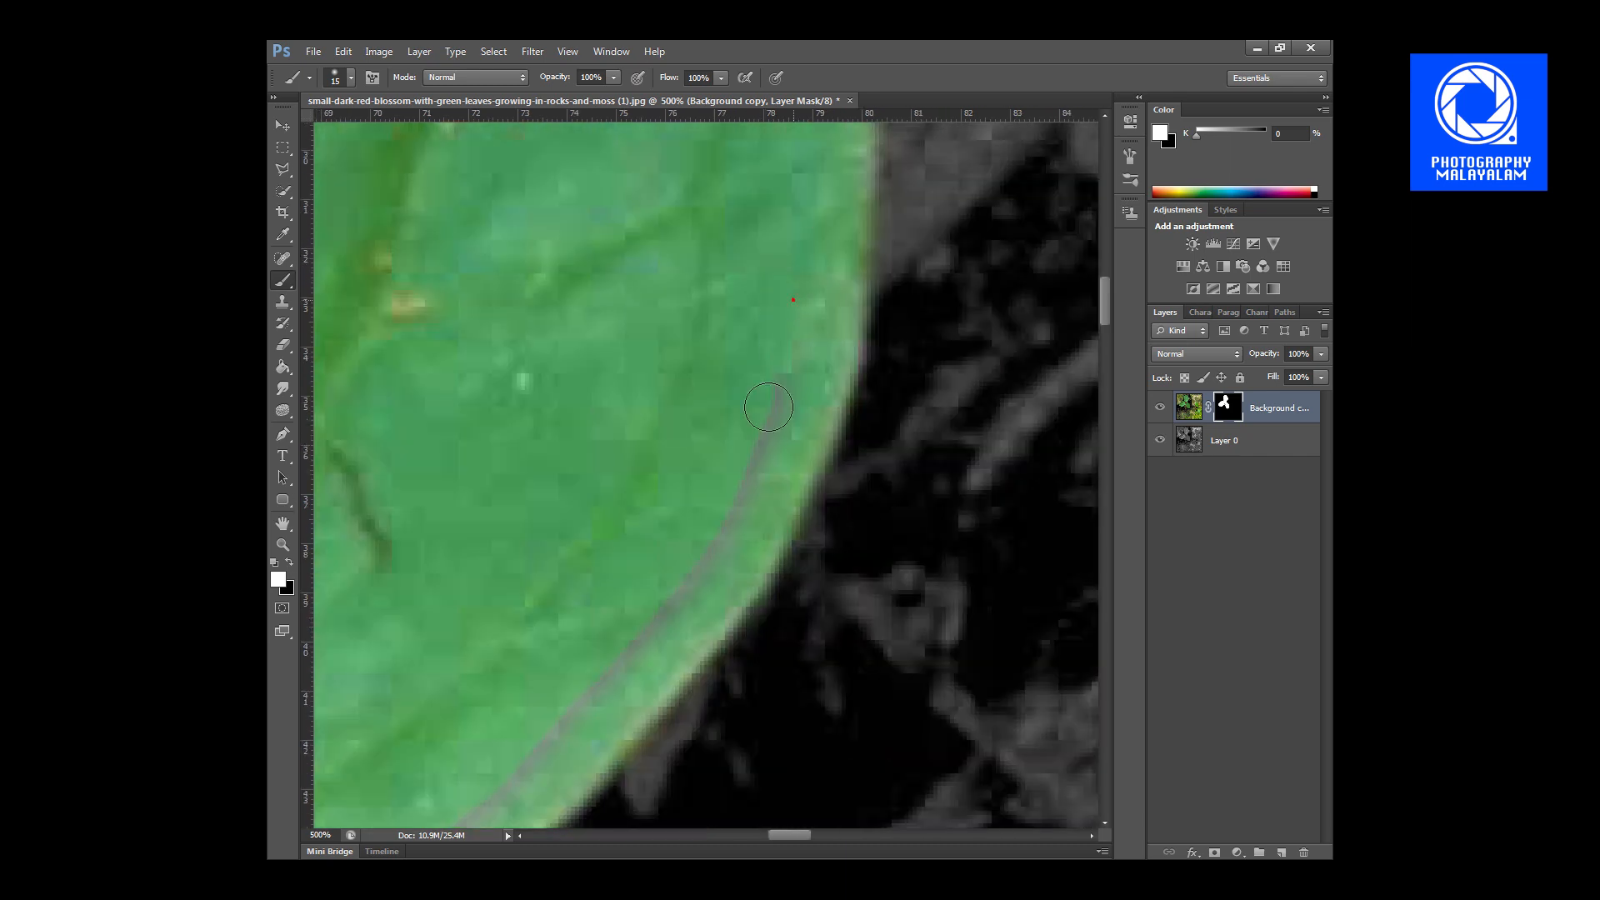
# Paint out the remaining gray seams on the upper leaf's right side, the lower-right leaf and the lower-left leaf's bottom edge.
pyautogui.moveTo(696, 496); pyautogui.dragTo(868, 263)
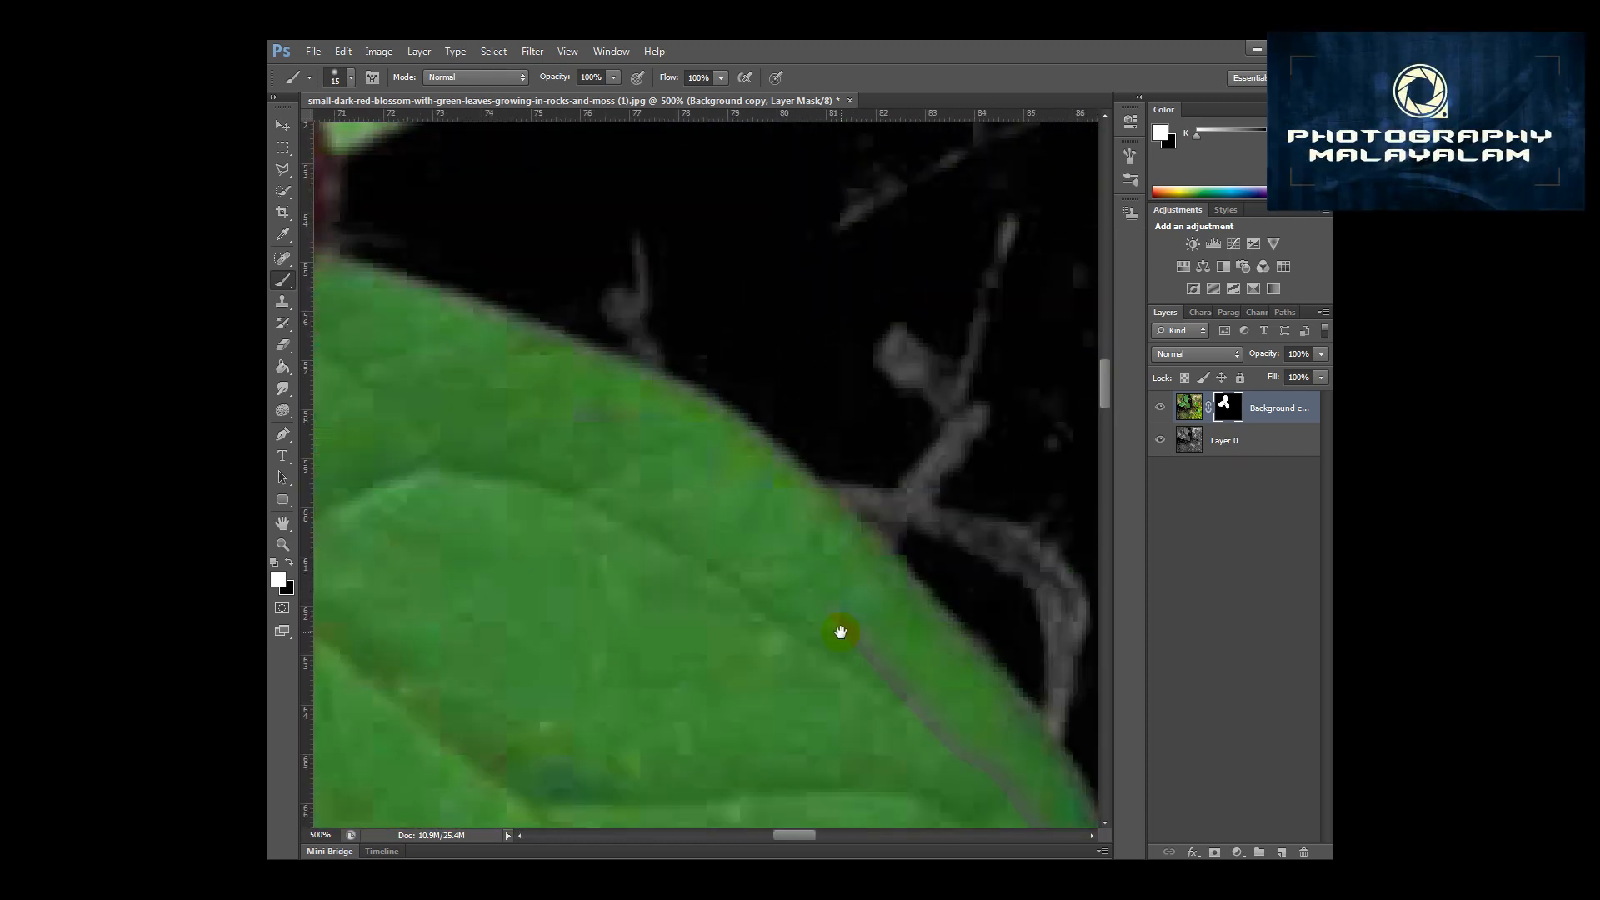
pyautogui.moveTo(575, 245); pyautogui.dragTo(778, 536)
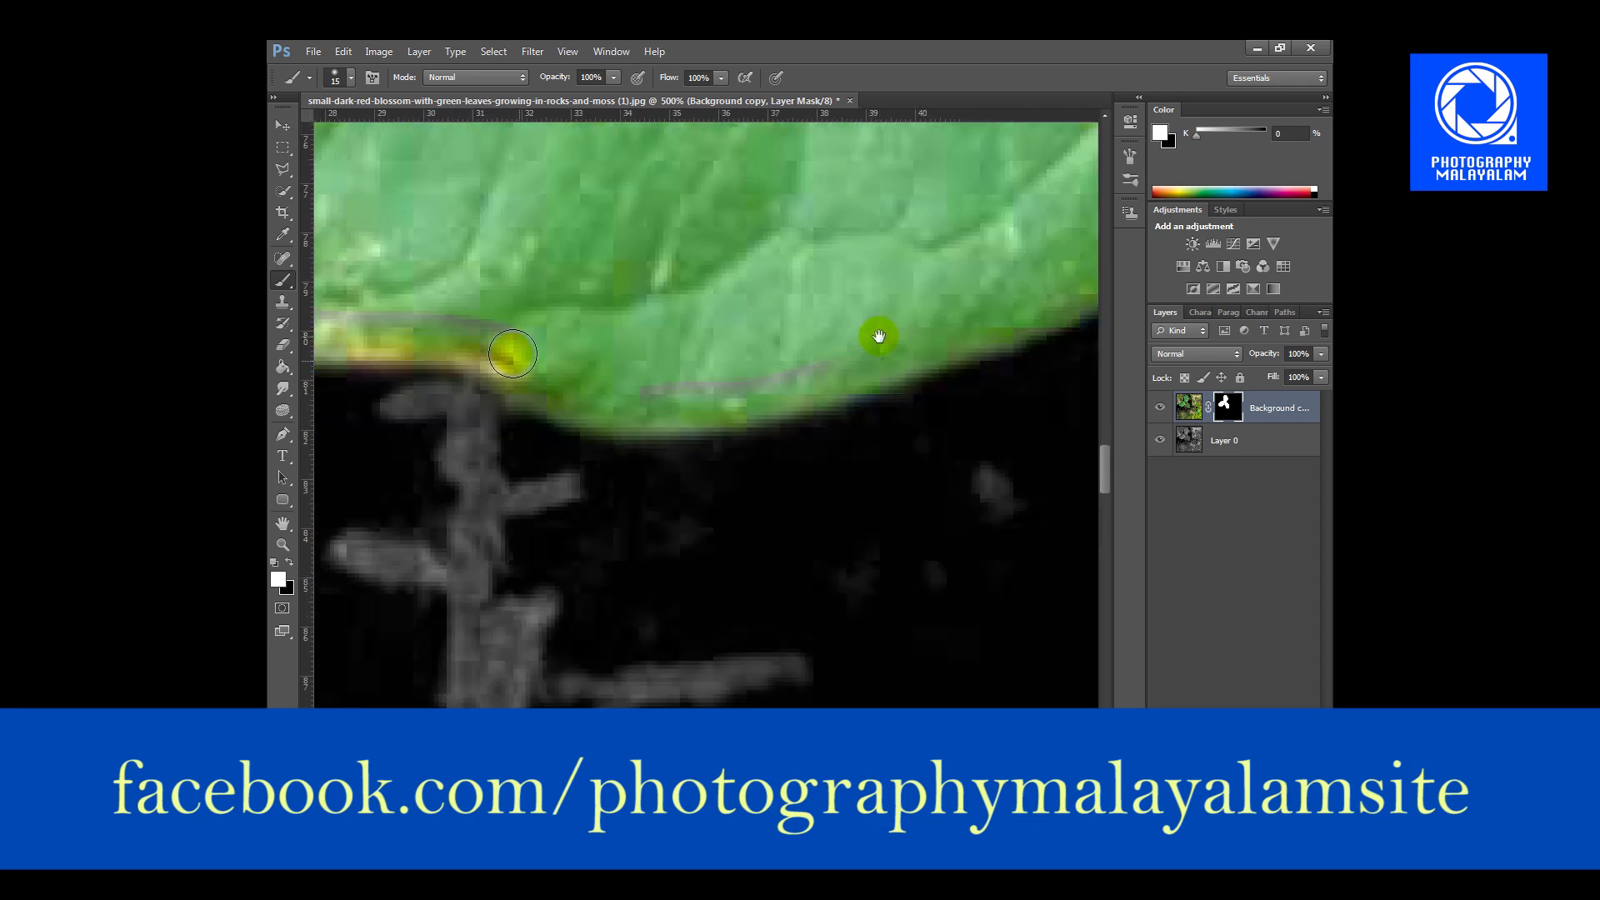
pyautogui.moveTo(878, 335); pyautogui.dragTo(984, 332)
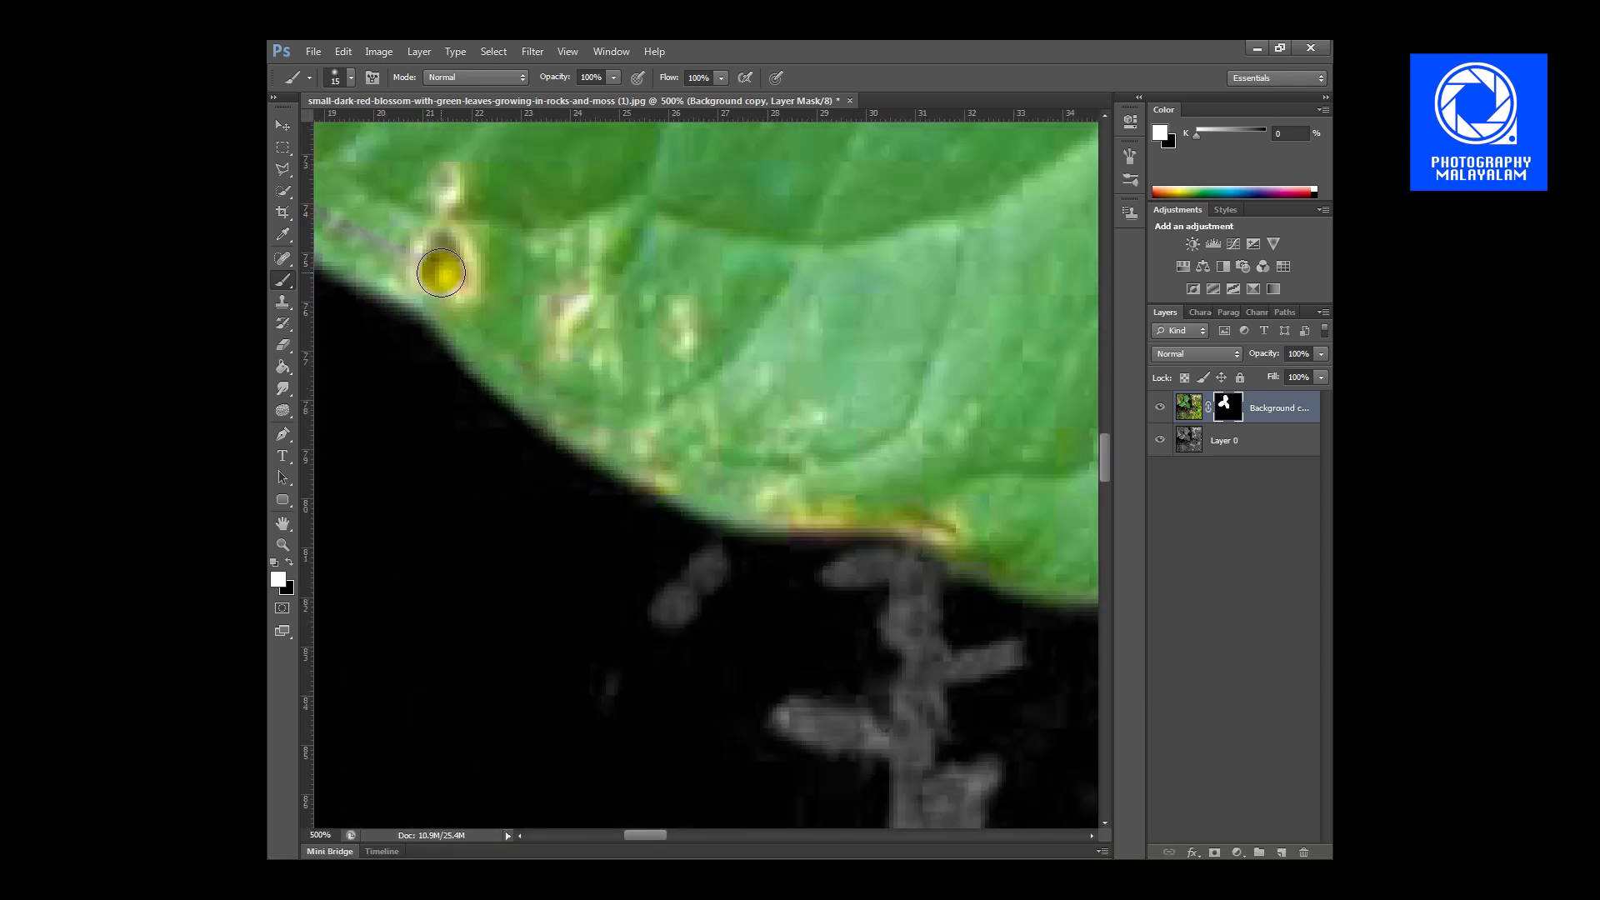
pyautogui.click(725, 403)
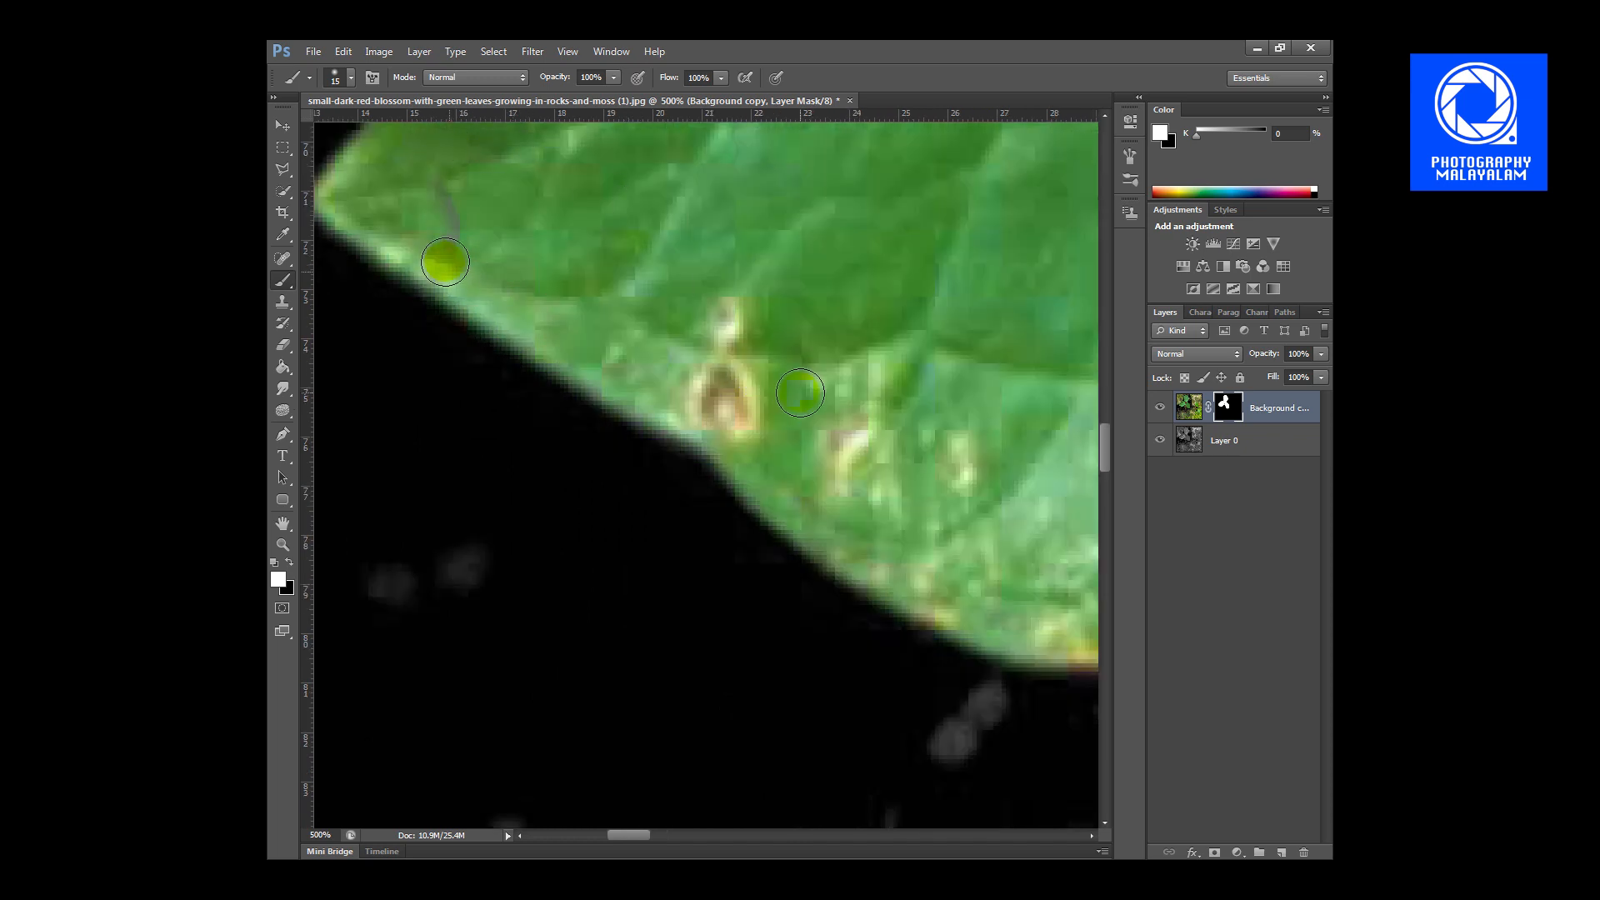
# Examine the whole image for leftover gray areas on the plant and the overall selective-color effect.
pyautogui.scroll(-7, 738, 398)
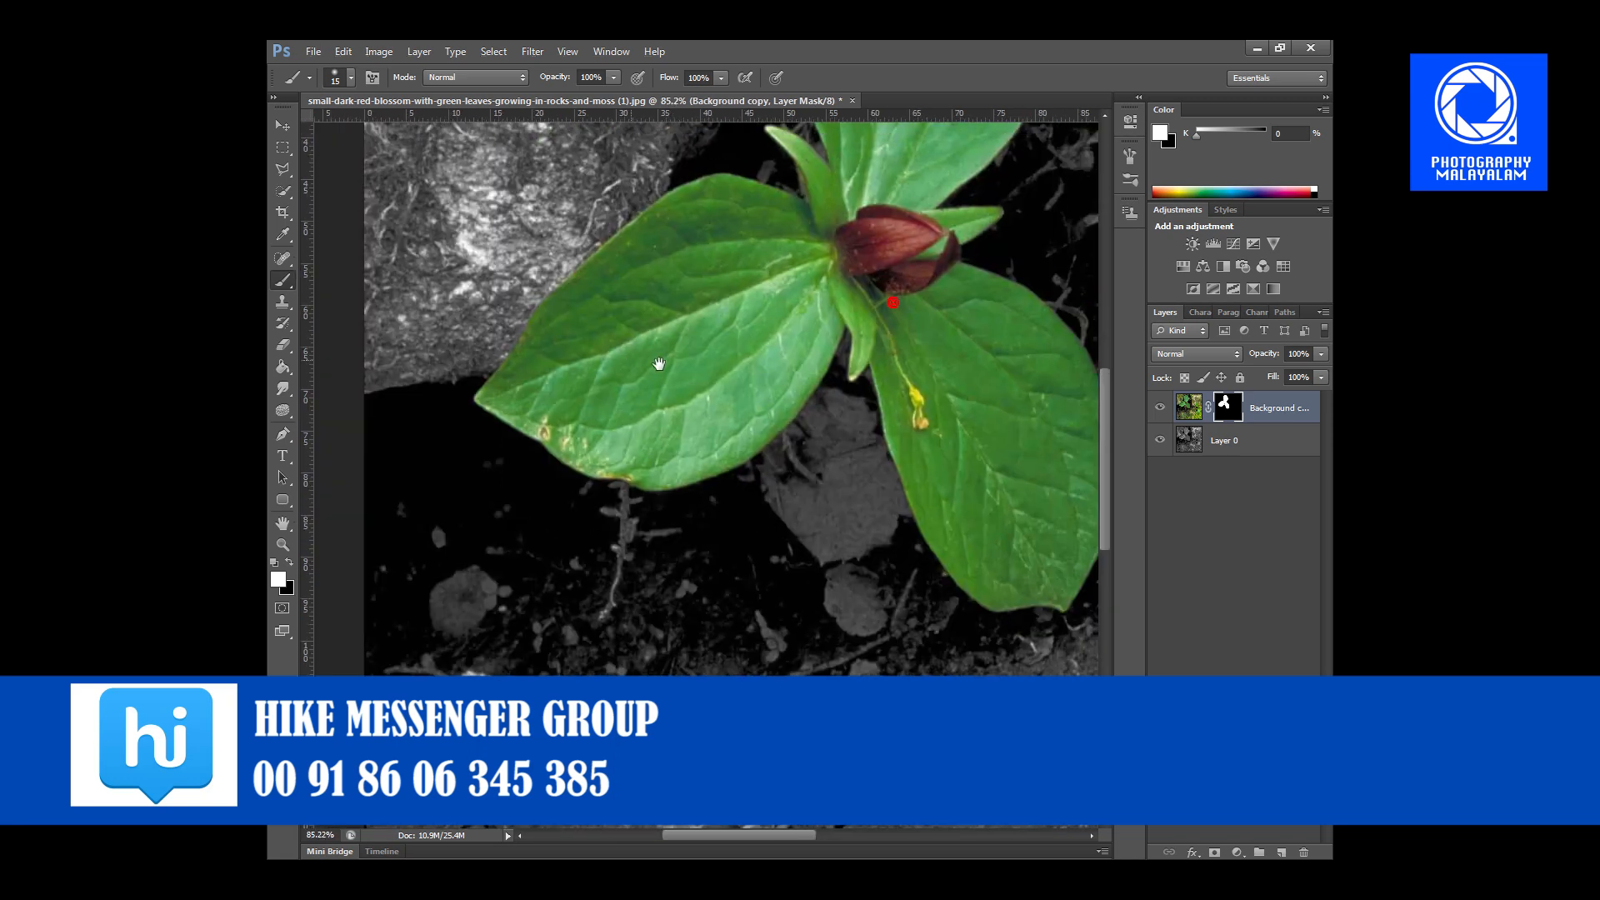
pyautogui.moveTo(659, 364)
pyautogui.mouseDown()
pyautogui.moveTo(742, 435)
pyautogui.moveTo(673, 352)
pyautogui.mouseUp()
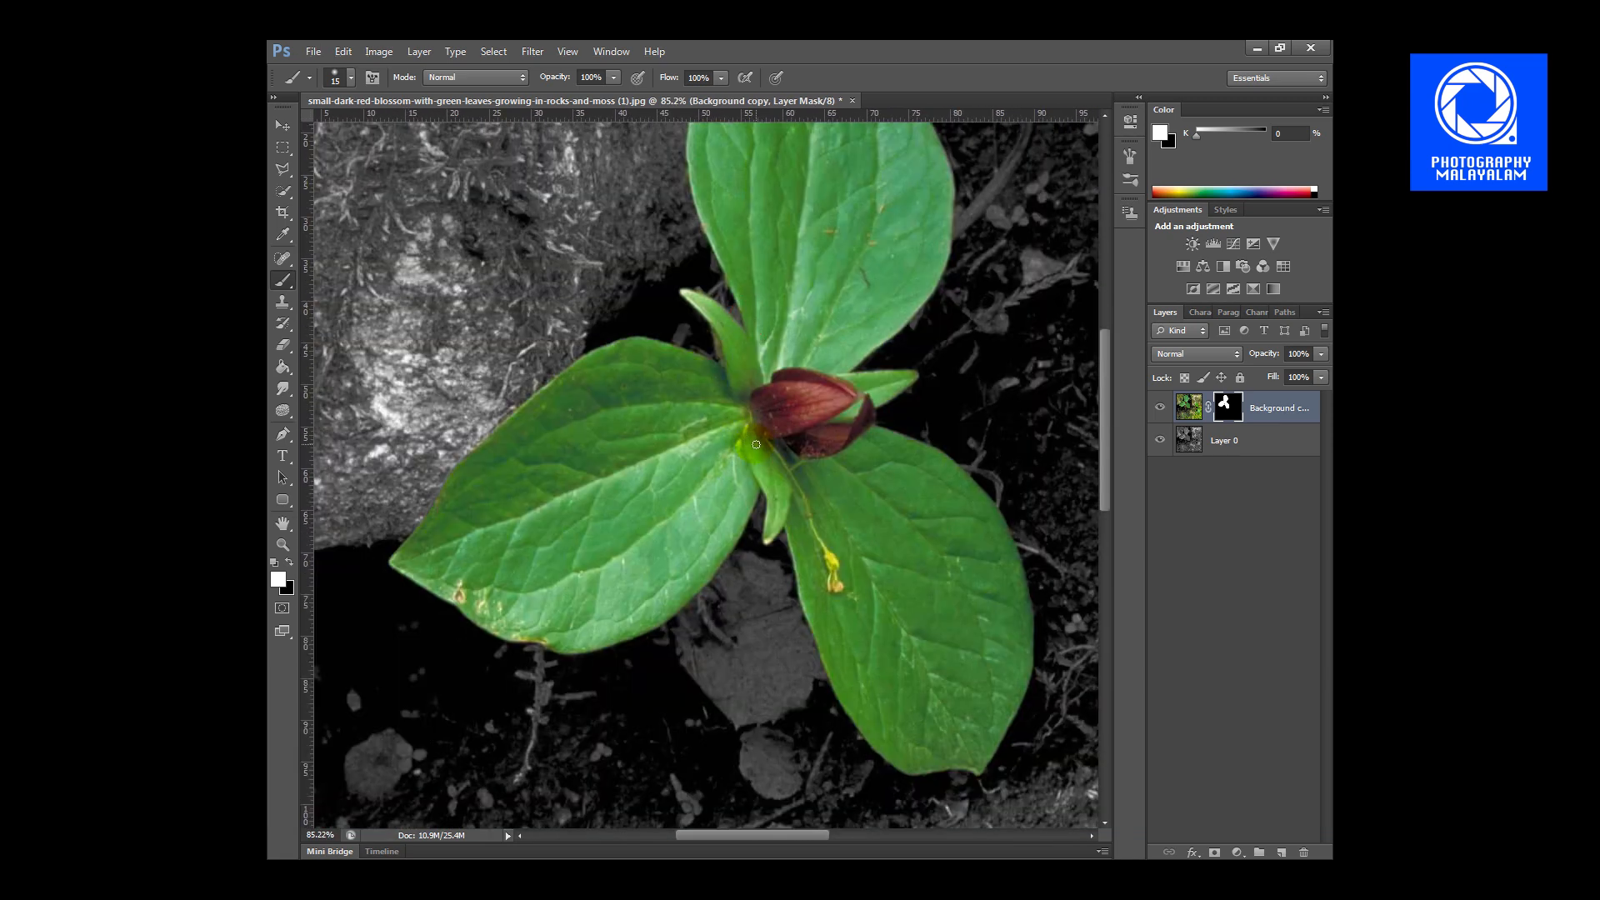
pyautogui.hotkey('ctrl', '0')
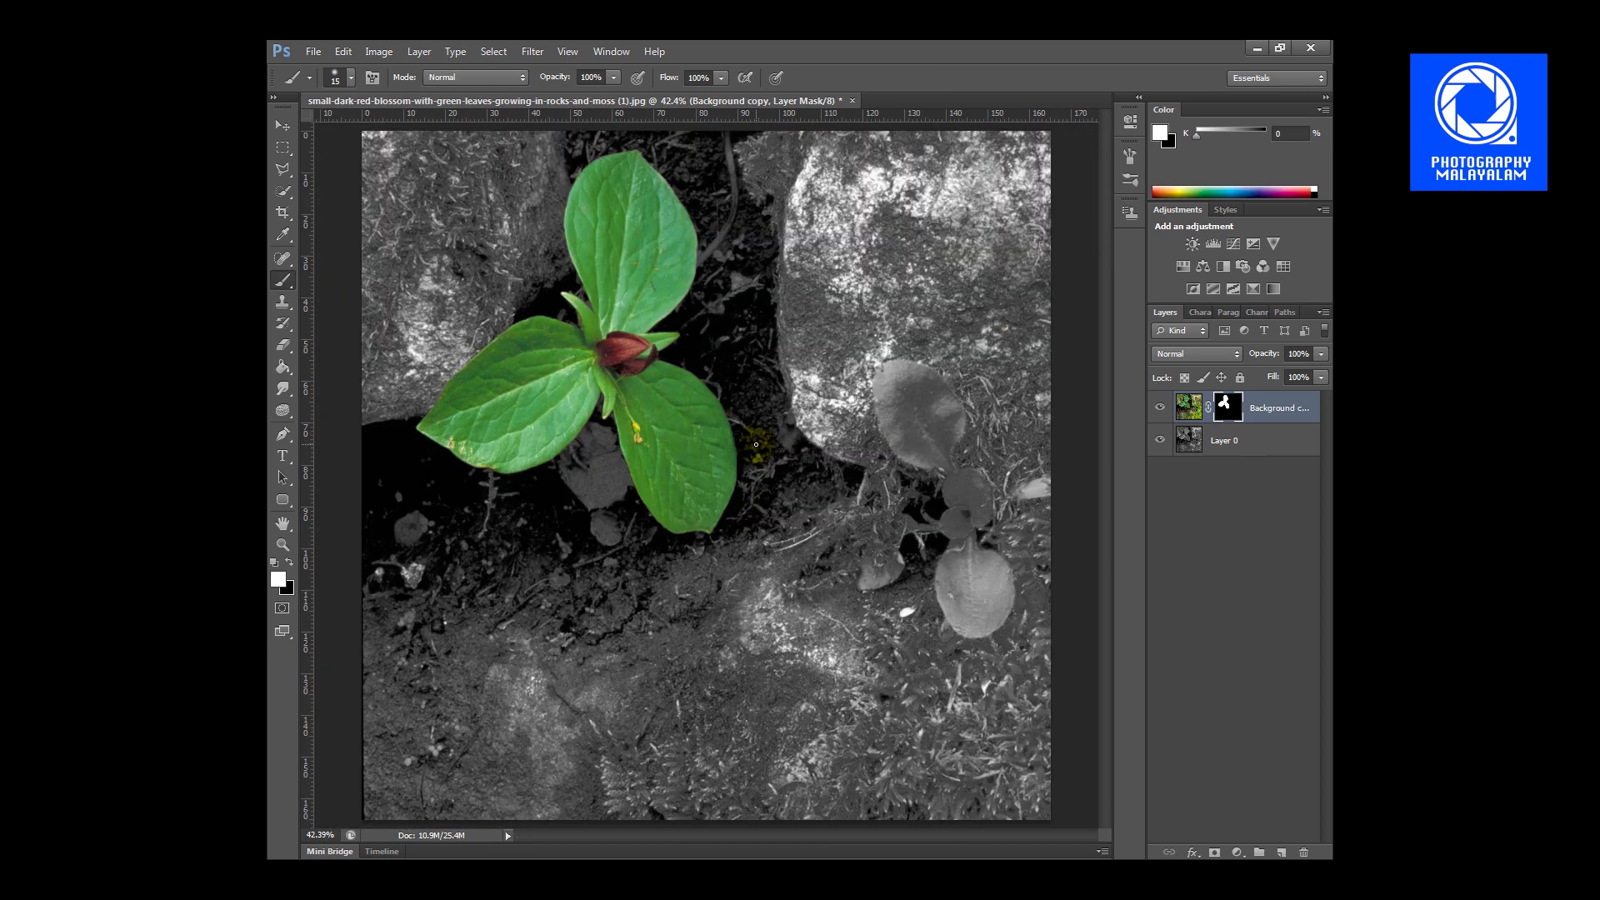
pyautogui.press('z')
pyautogui.keyDown('alt'); pyautogui.click(756, 444); pyautogui.keyUp('alt')
pyautogui.keyDown('alt'); pyautogui.click(775, 391); pyautogui.keyUp('alt')
pyautogui.hotkey('ctrl', '0')
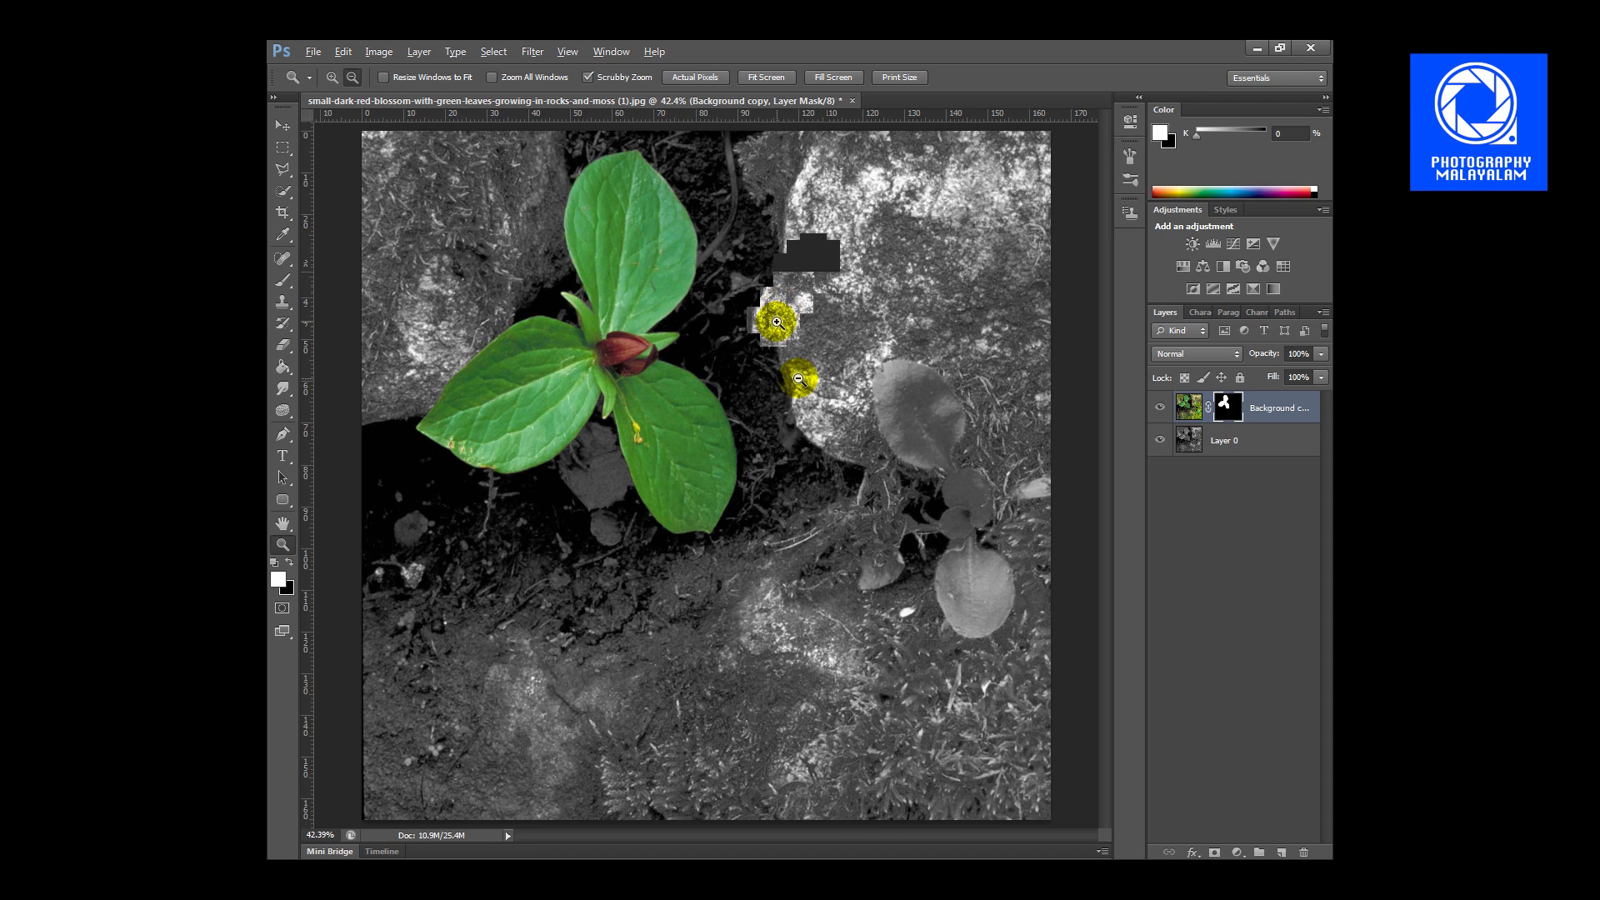
pyautogui.keyDown('alt'); pyautogui.click(824, 592); pyautogui.keyUp('alt')
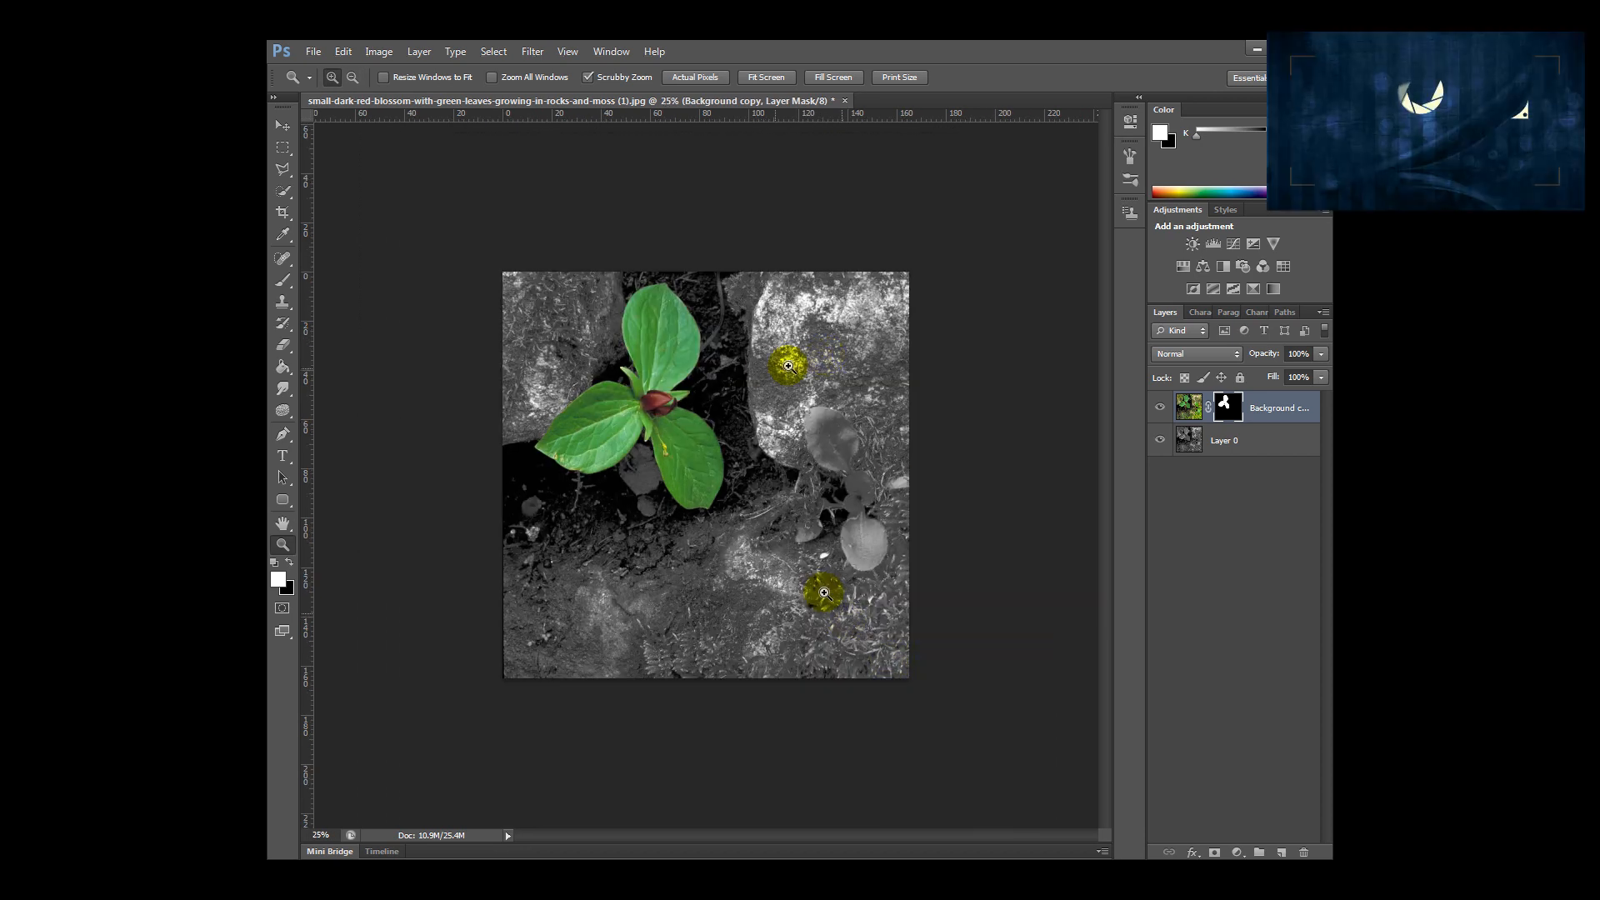